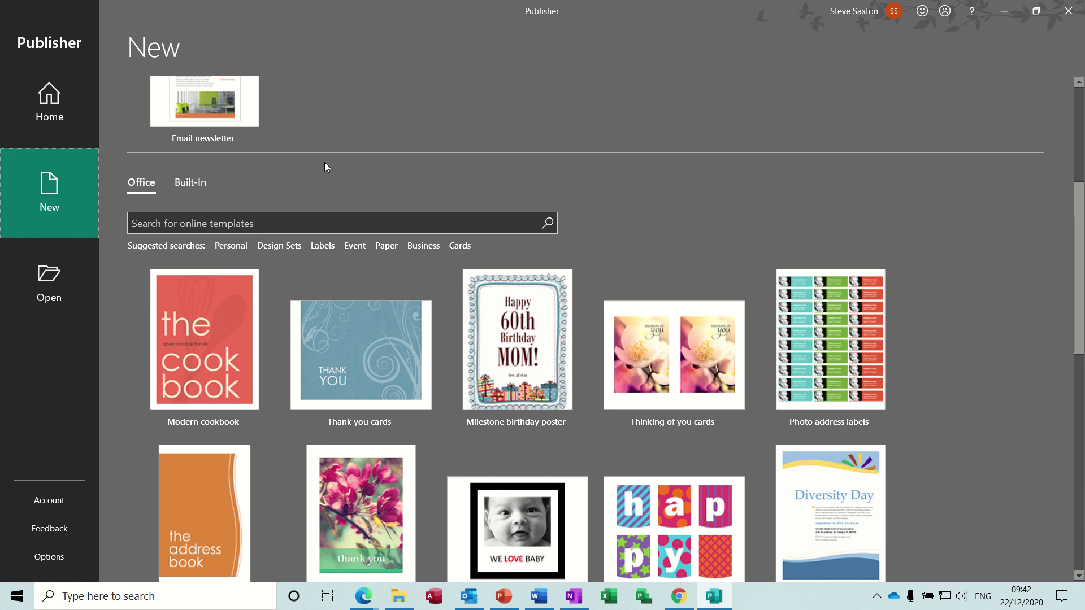
Return to the New templates page and look through the Personal template results
{"action": "left_click", "coordinate": [58, 100]}
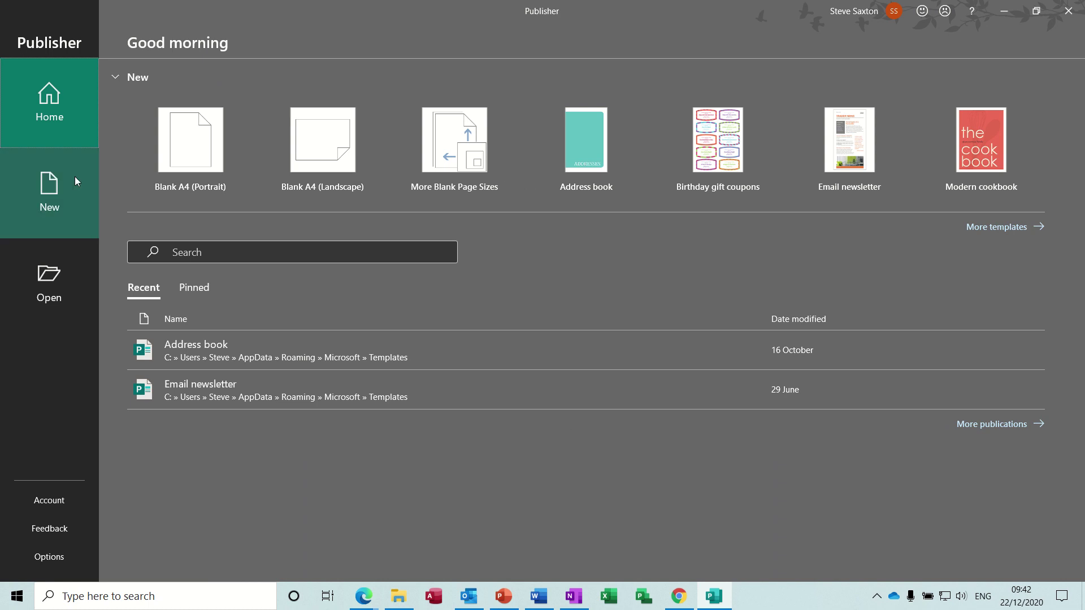
{"action": "left_click", "coordinate": [52, 186]}
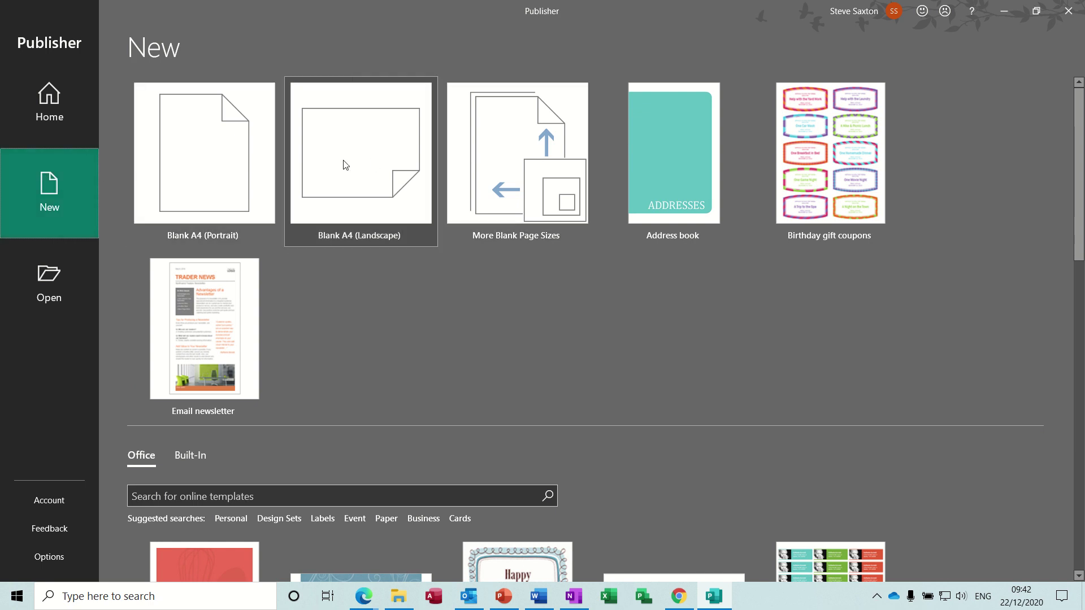
{"action": "left_click_drag", "start_coordinate": [1082, 171], "coordinate": [1081, 289]}
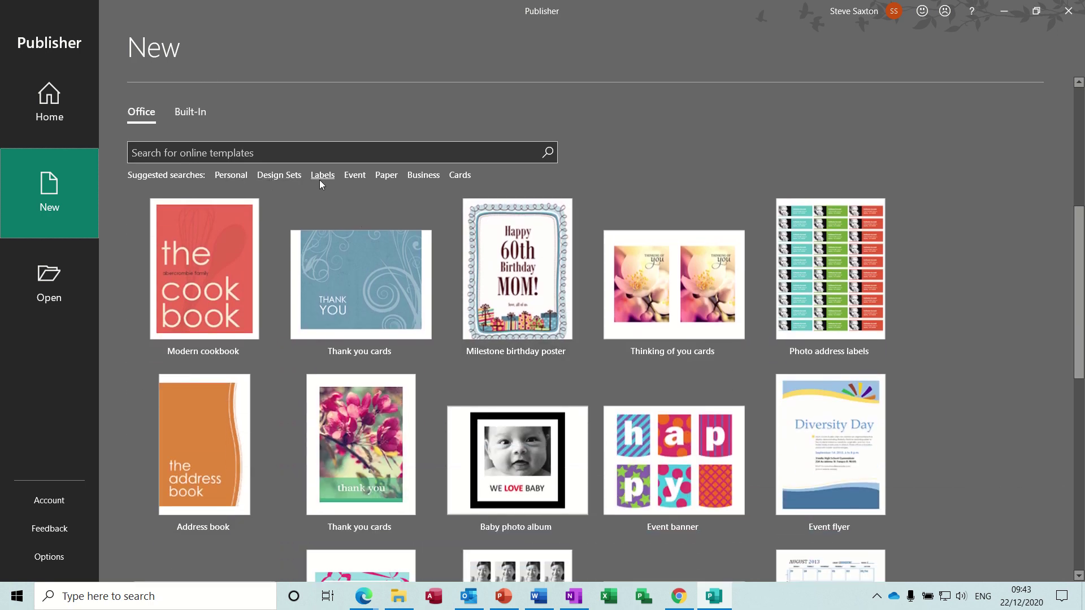
{"action": "left_click", "coordinate": [235, 177]}
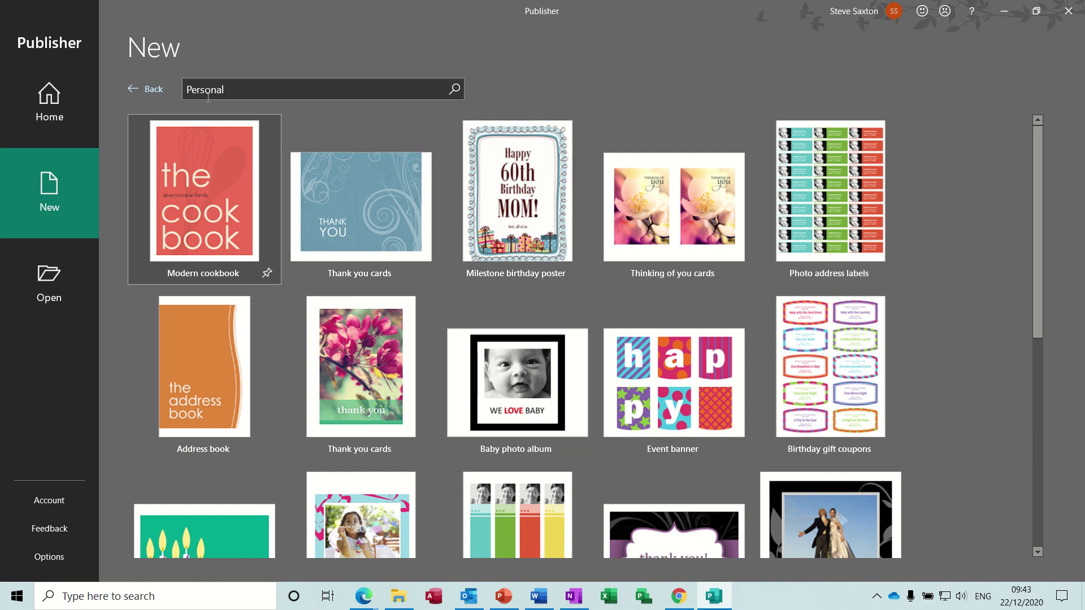
{"action": "left_click", "coordinate": [144, 90]}
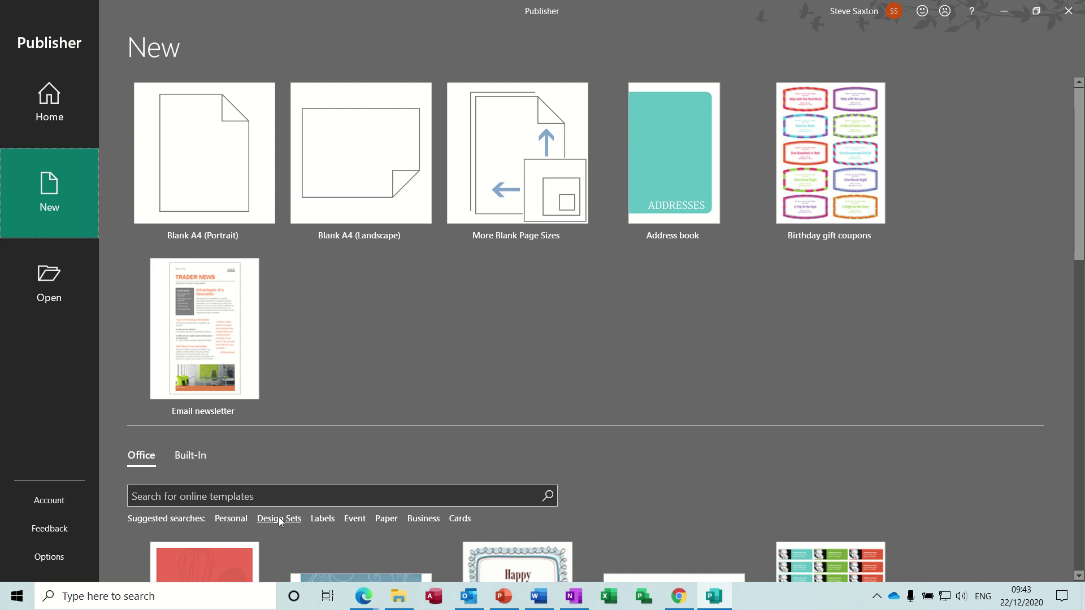
Browse the Design Sets template results and go back to the templates page
{"action": "left_click", "coordinate": [280, 518]}
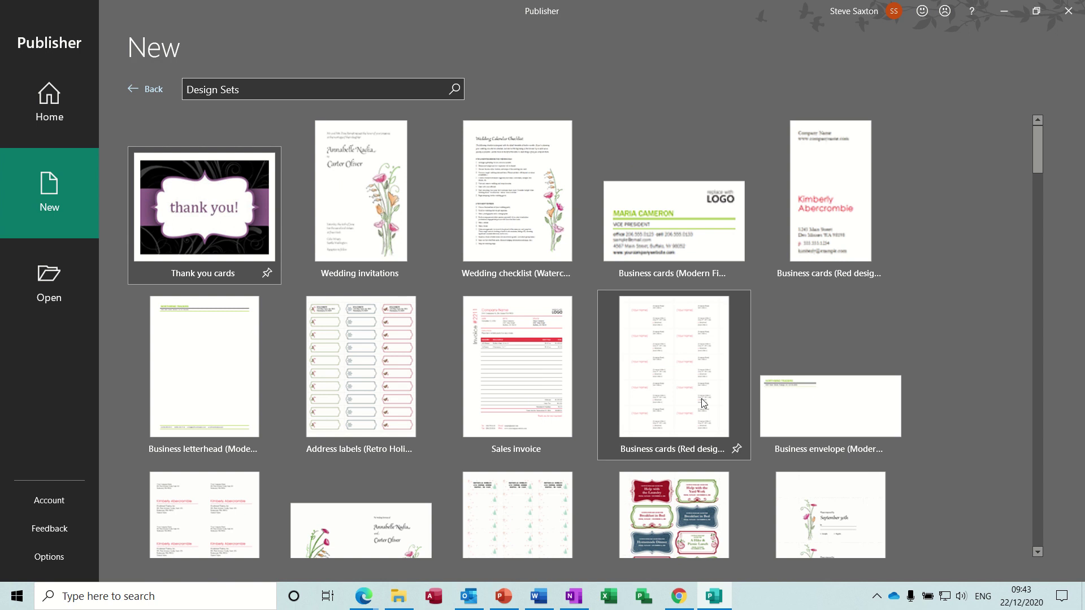
{"action": "left_click_drag", "start_coordinate": [1036, 148], "coordinate": [1035, 134]}
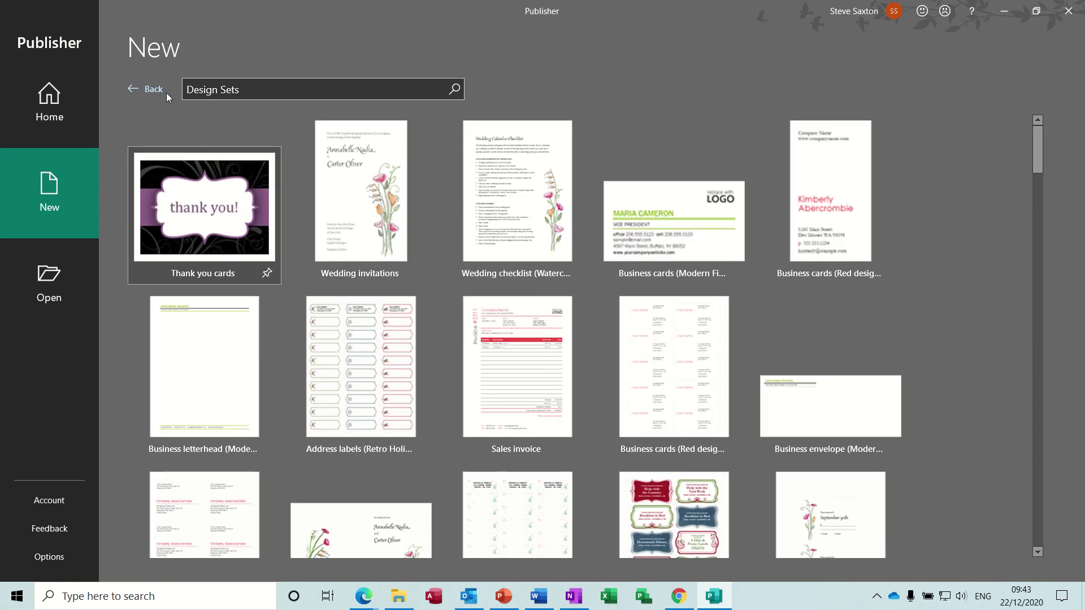
{"action": "left_click", "coordinate": [150, 89]}
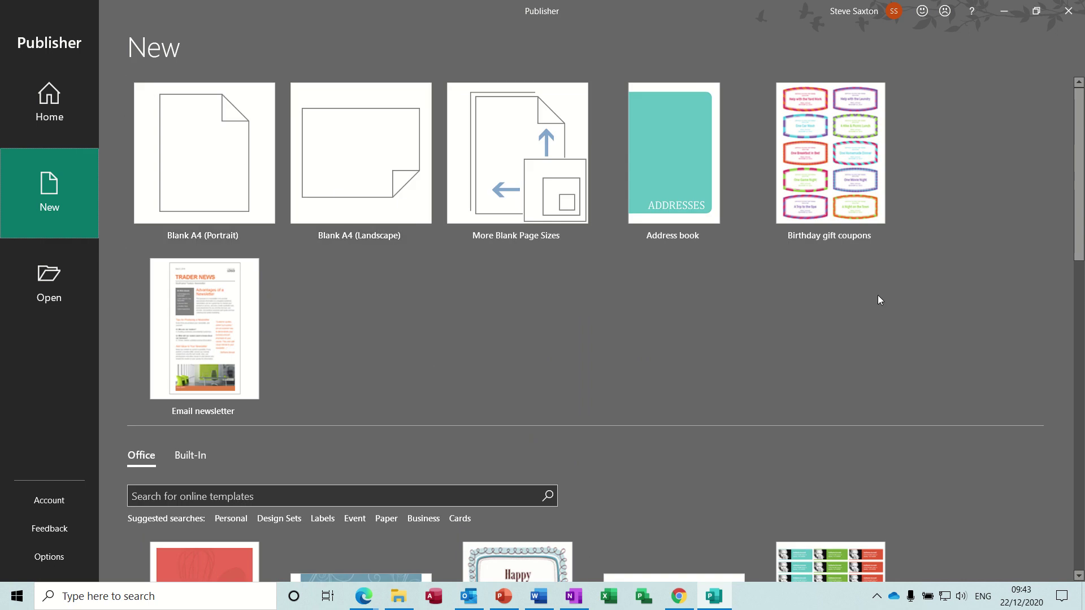
{"action": "left_click_drag", "start_coordinate": [1080, 150], "coordinate": [955, 241]}
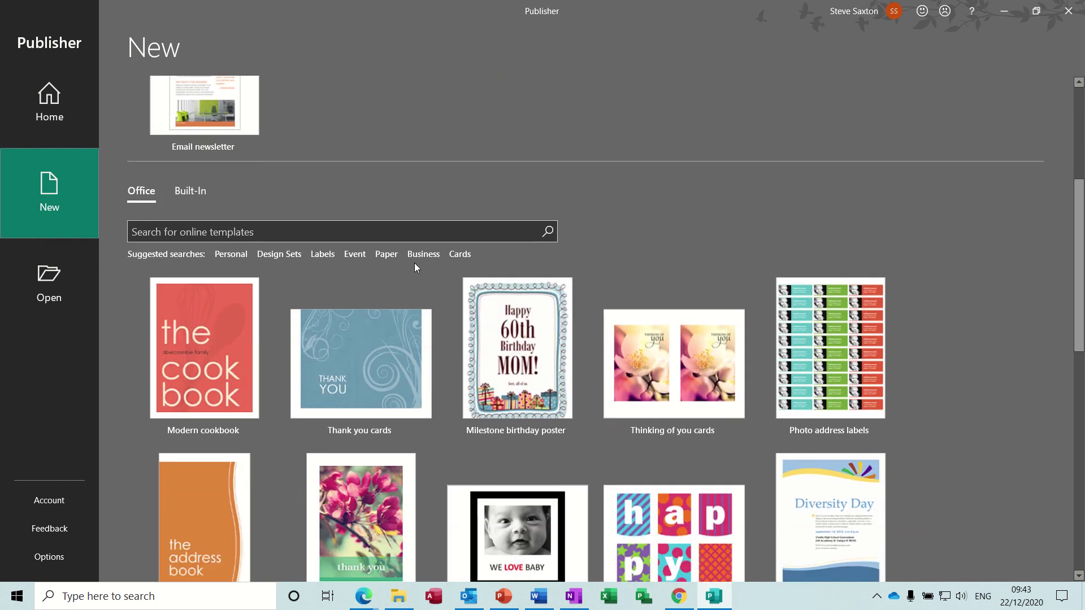
Look through the Labels and Event online template results
{"action": "left_click", "coordinate": [322, 256]}
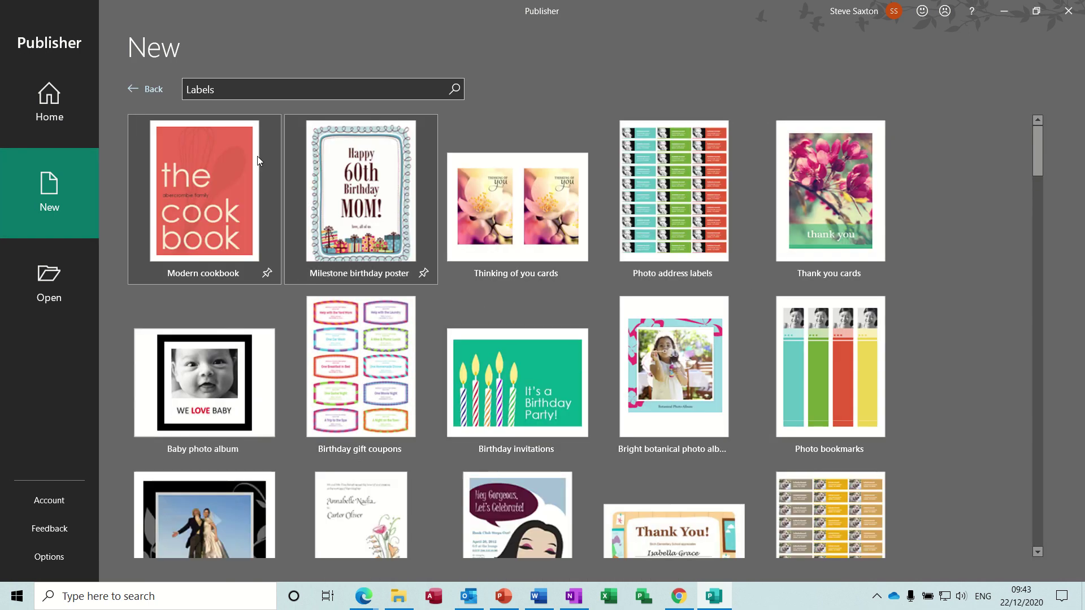
{"action": "left_click", "coordinate": [151, 88]}
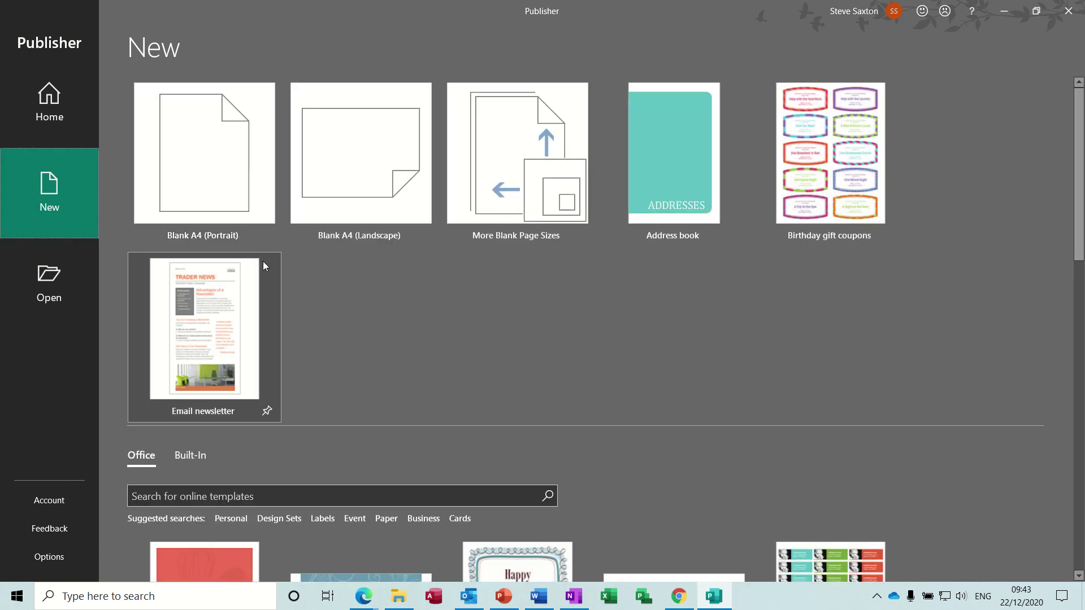
{"action": "left_click", "coordinate": [354, 522]}
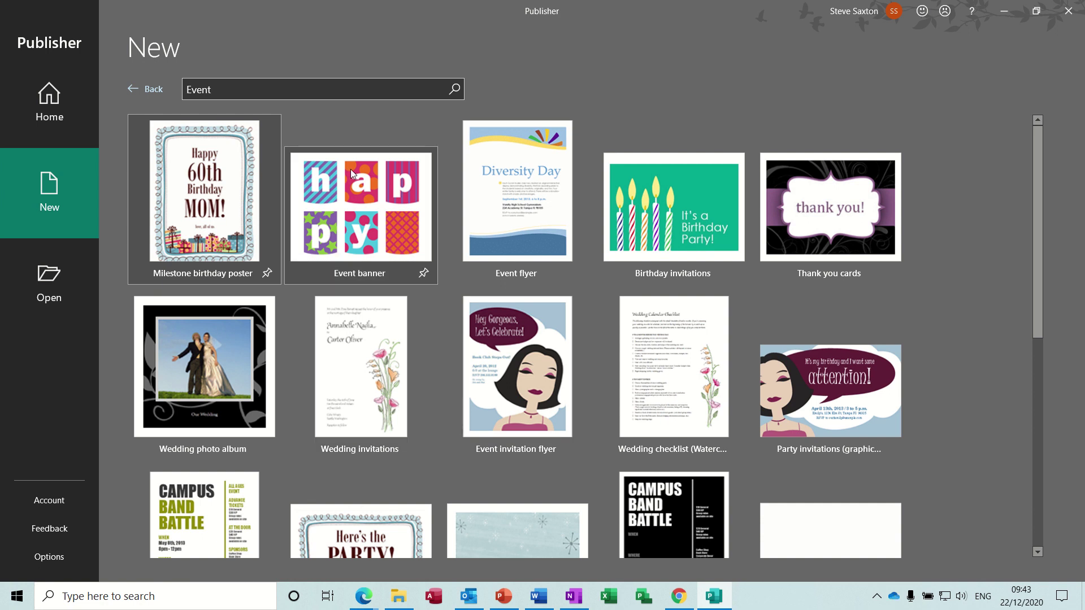
{"action": "left_click", "coordinate": [152, 90]}
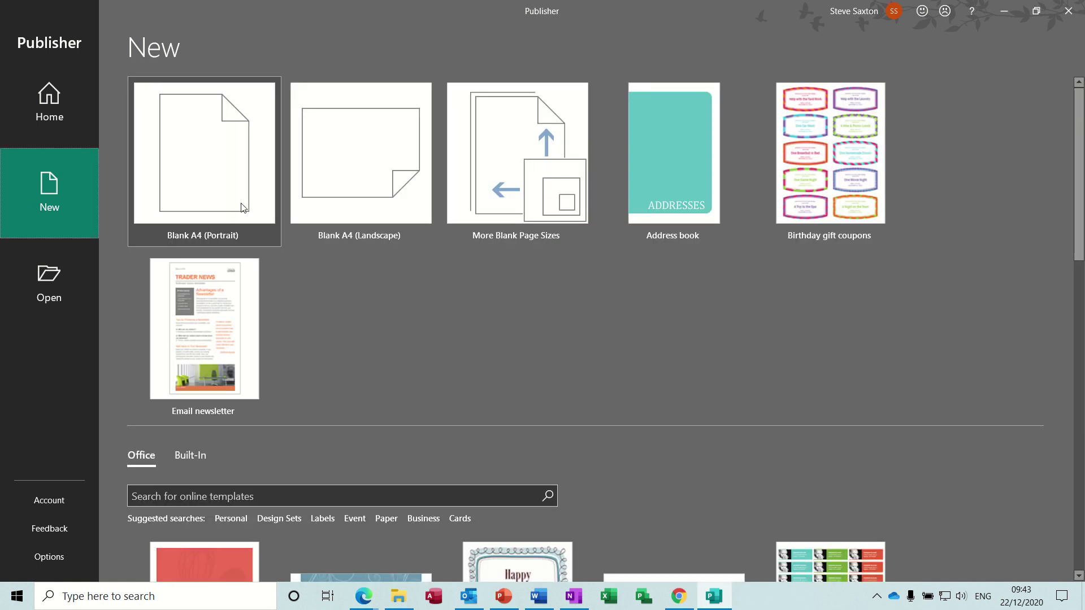
Browse the Paper template results, then search for Business templates
{"action": "left_click", "coordinate": [382, 520]}
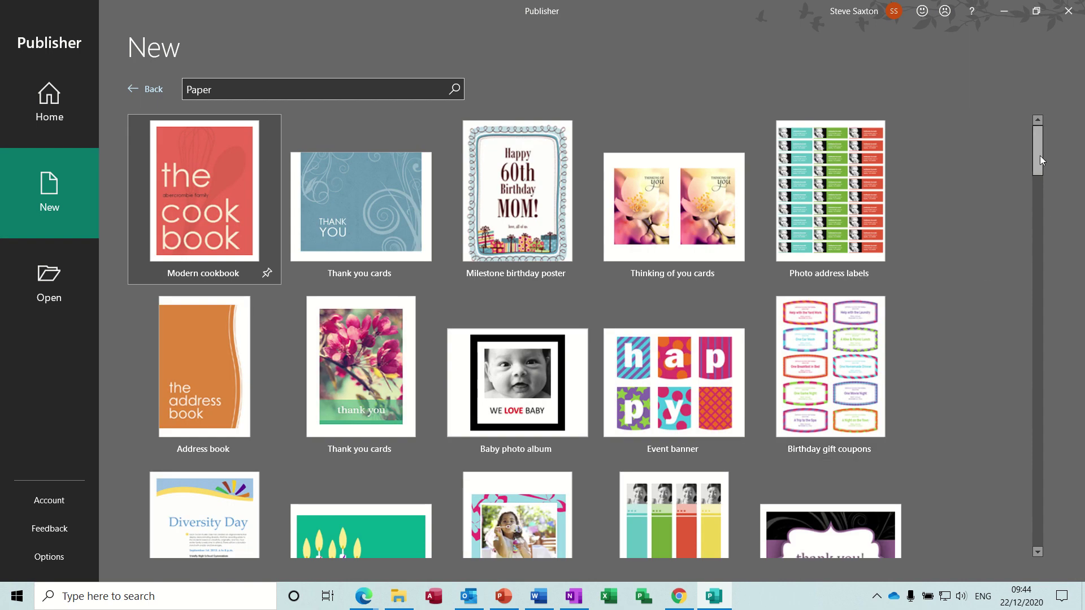
{"action": "left_click_drag", "start_coordinate": [1043, 166], "coordinate": [1083, 142]}
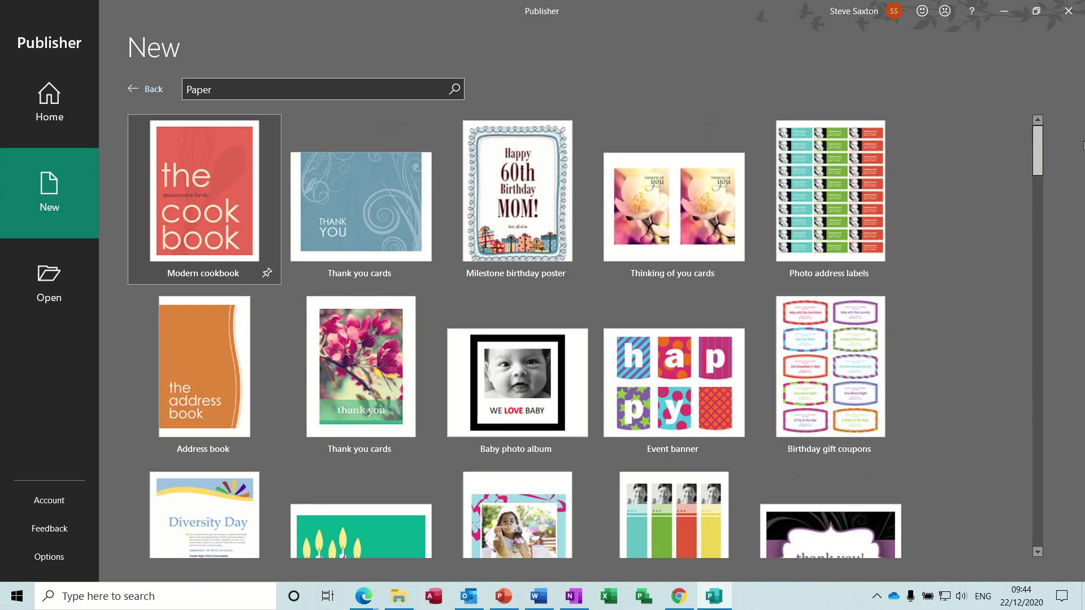
{"action": "left_click", "coordinate": [154, 92]}
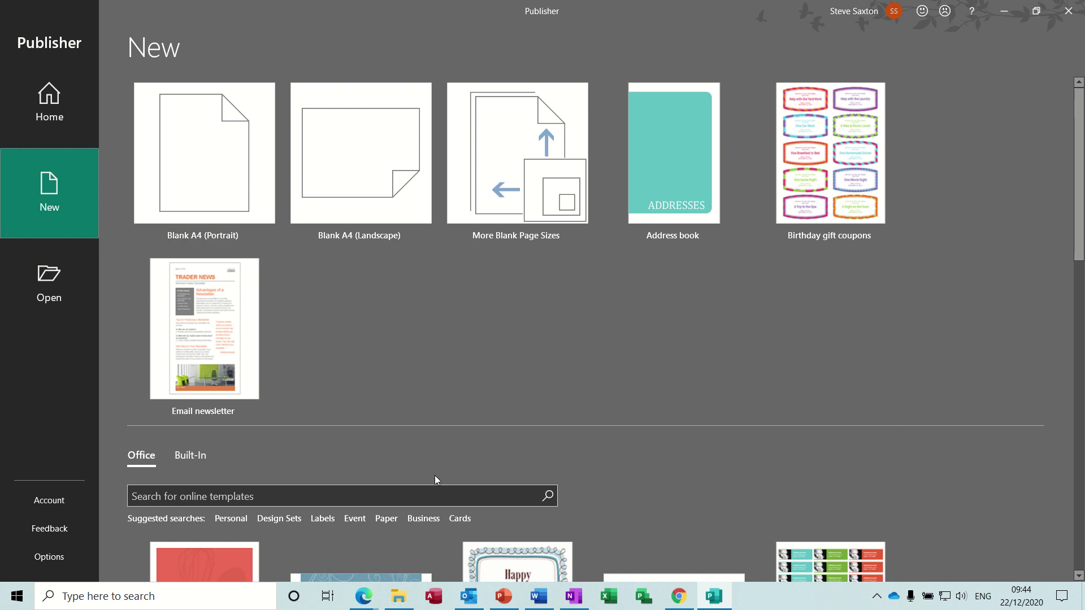
{"action": "left_click", "coordinate": [425, 521]}
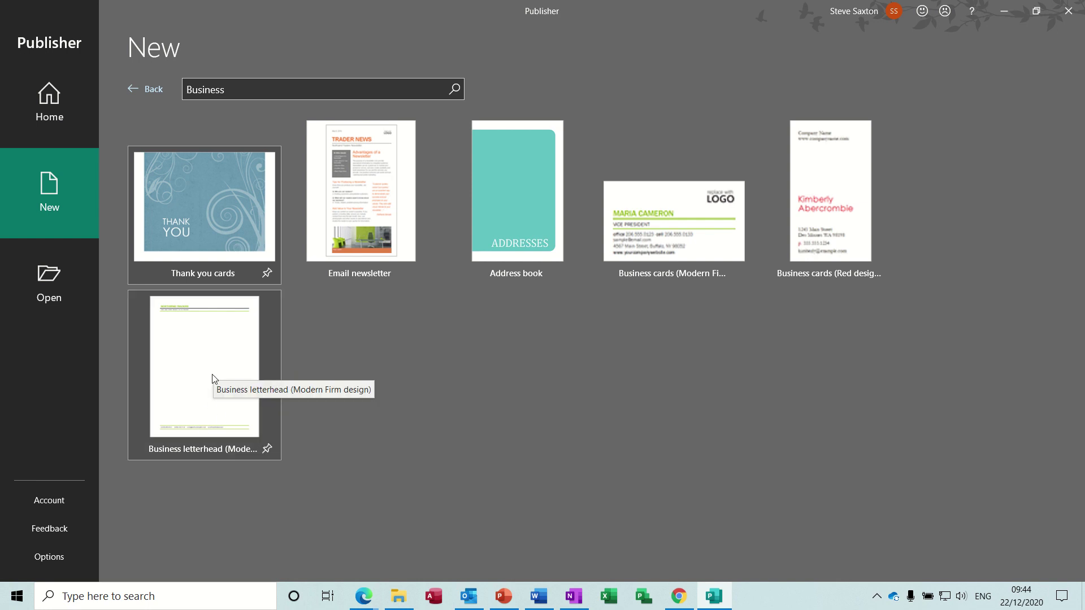
Preview the Modern Firm business letterhead and the red business cards templates
{"action": "left_click", "coordinate": [193, 360]}
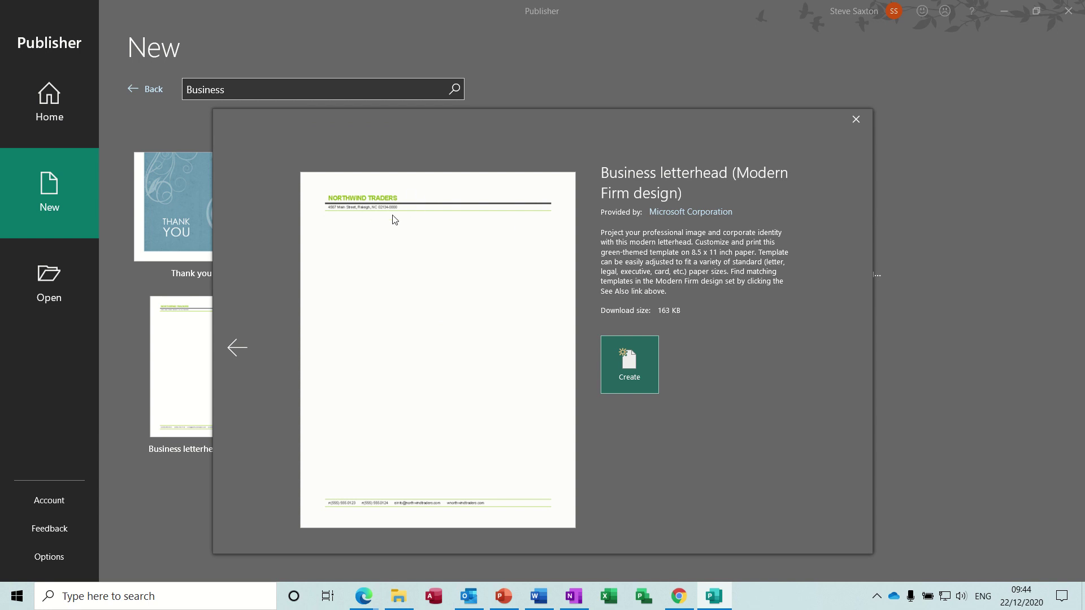
{"action": "left_click", "coordinate": [244, 347]}
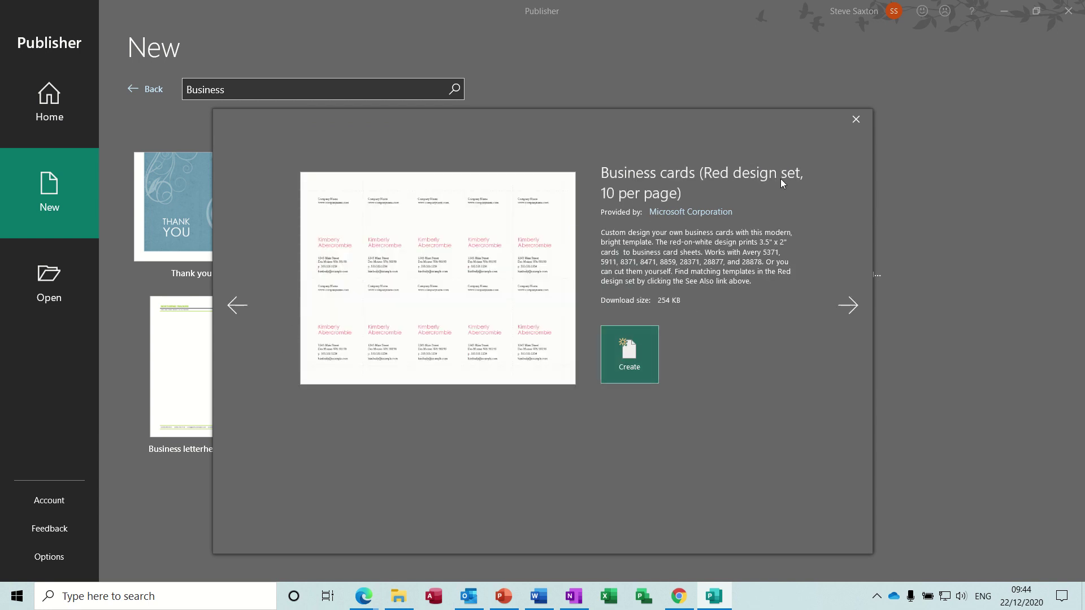
{"action": "left_click", "coordinate": [855, 121]}
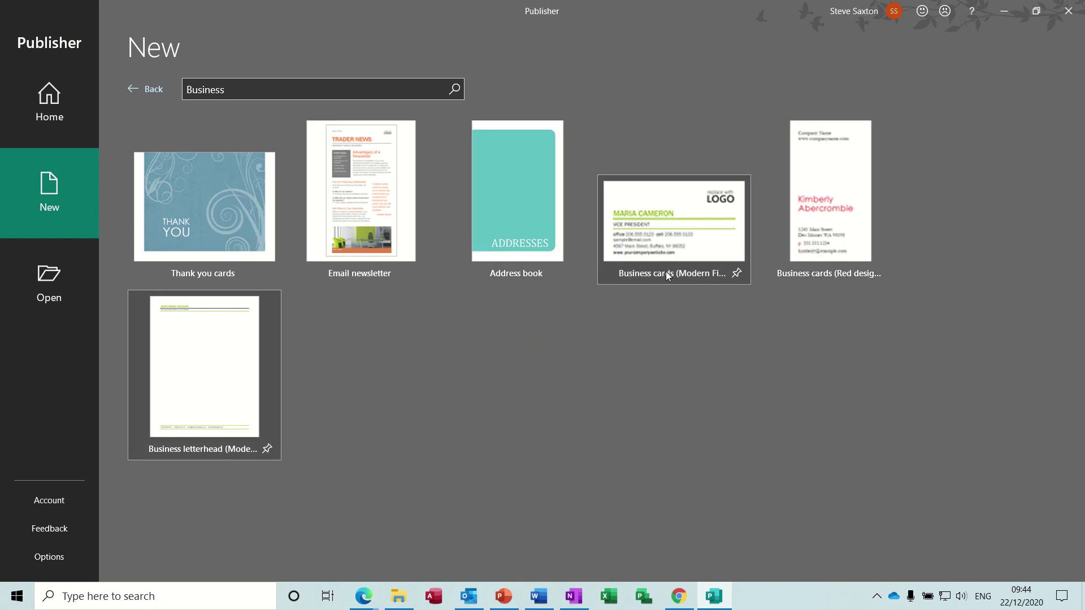
Preview the Email newsletter, Address book and Modern Firm business cards, then leave the Business results
{"action": "left_click", "coordinate": [388, 214]}
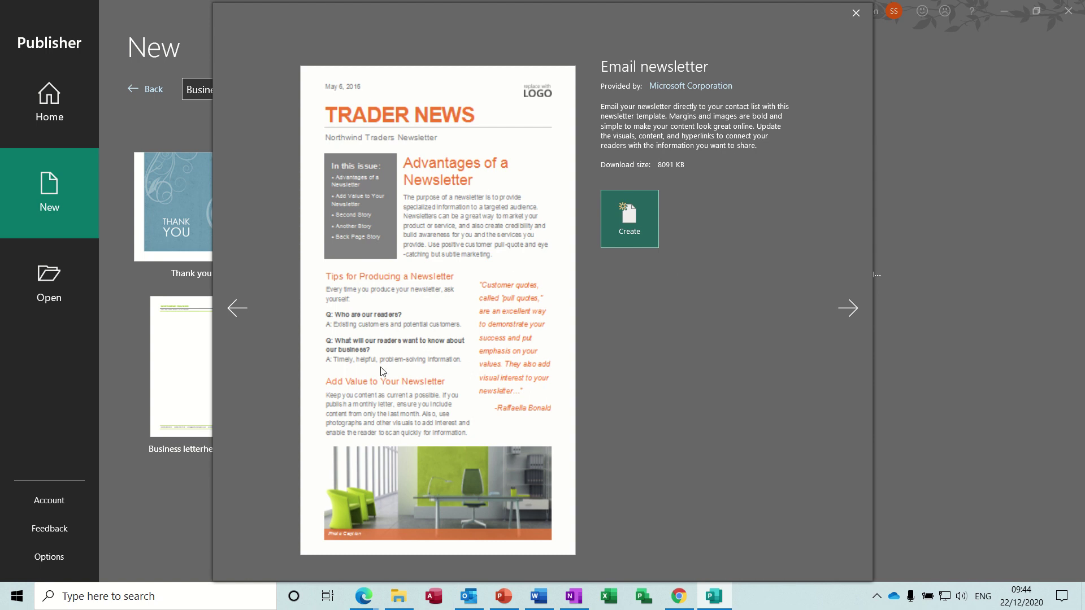
{"action": "left_click", "coordinate": [848, 307]}
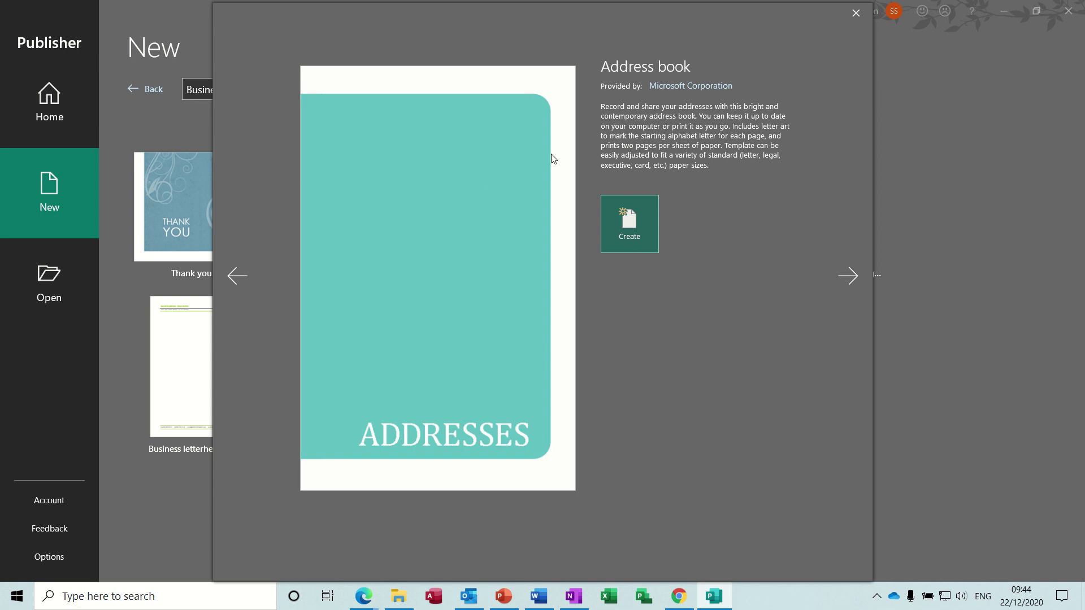
{"action": "left_click", "coordinate": [841, 277]}
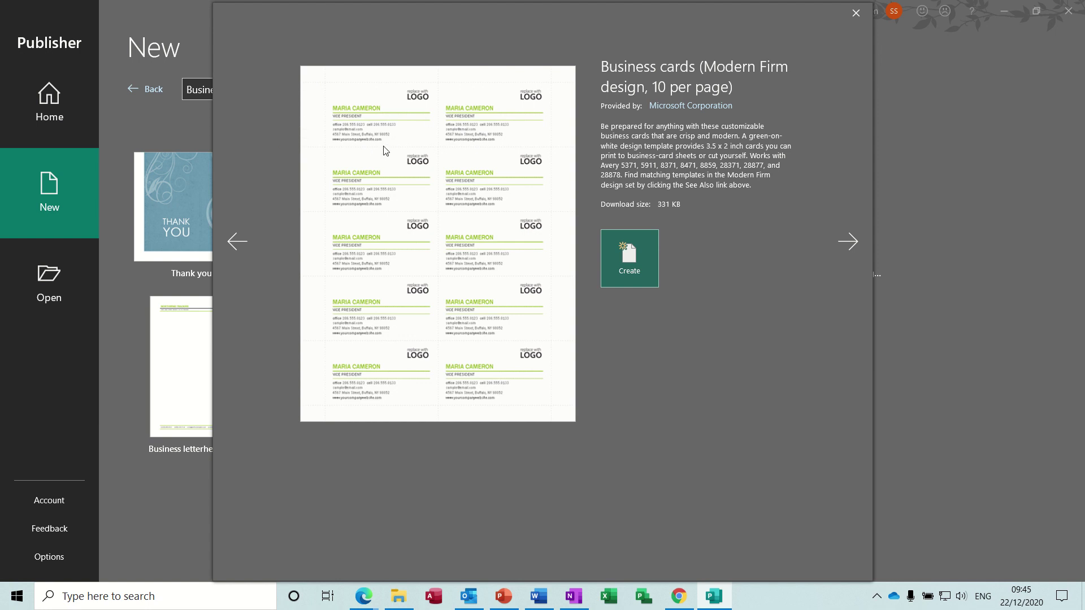
{"action": "left_click", "coordinate": [856, 12]}
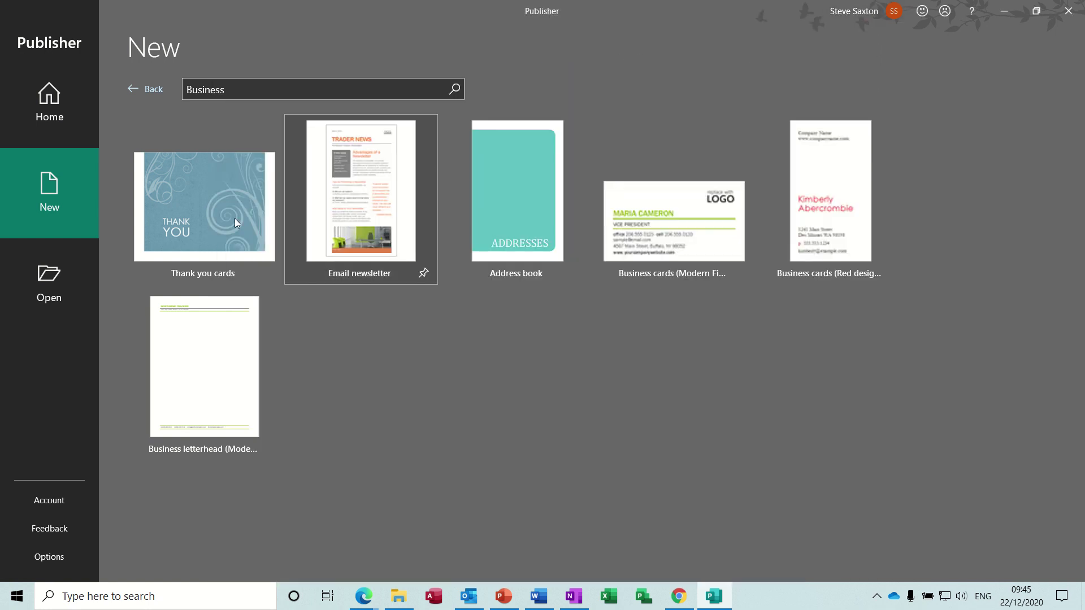
{"action": "left_click", "coordinate": [153, 93]}
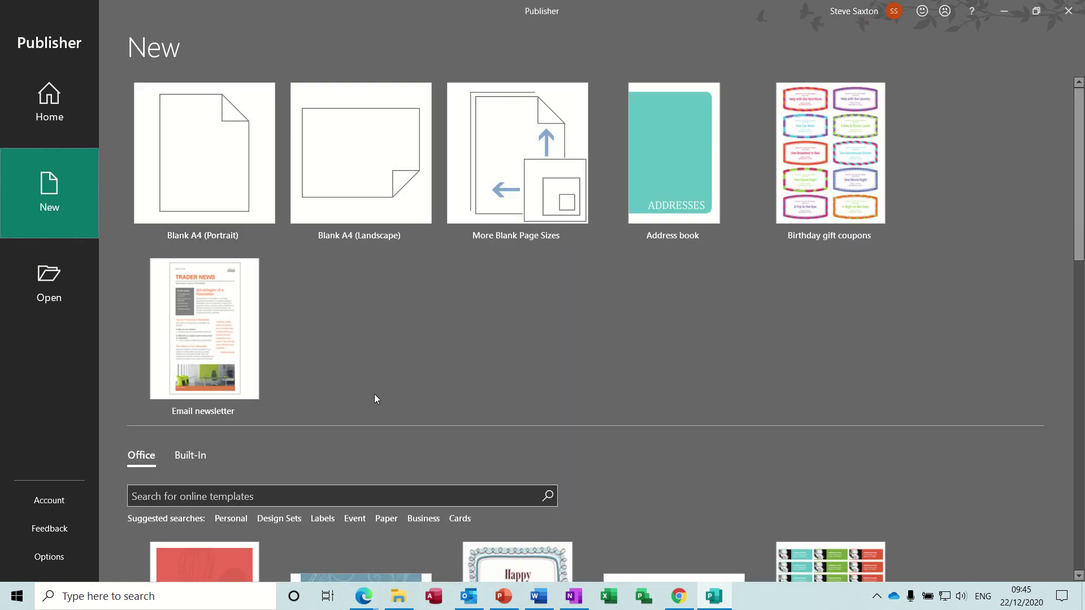
Search Cards templates and preview Milestone birthday poster through Baby photo album
{"action": "left_click", "coordinate": [458, 519]}
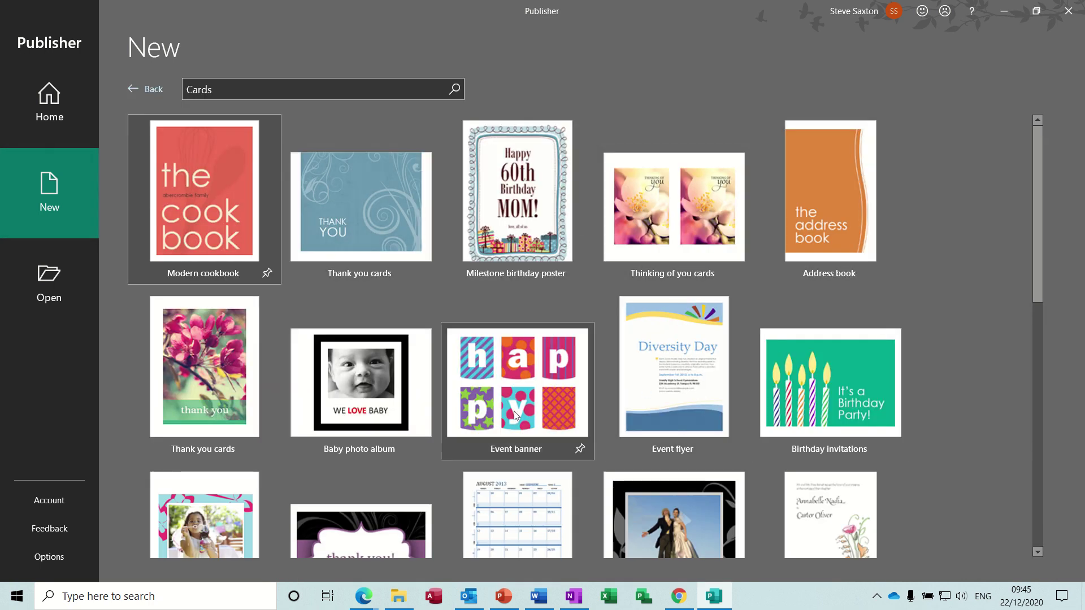
{"action": "left_click", "coordinate": [521, 205]}
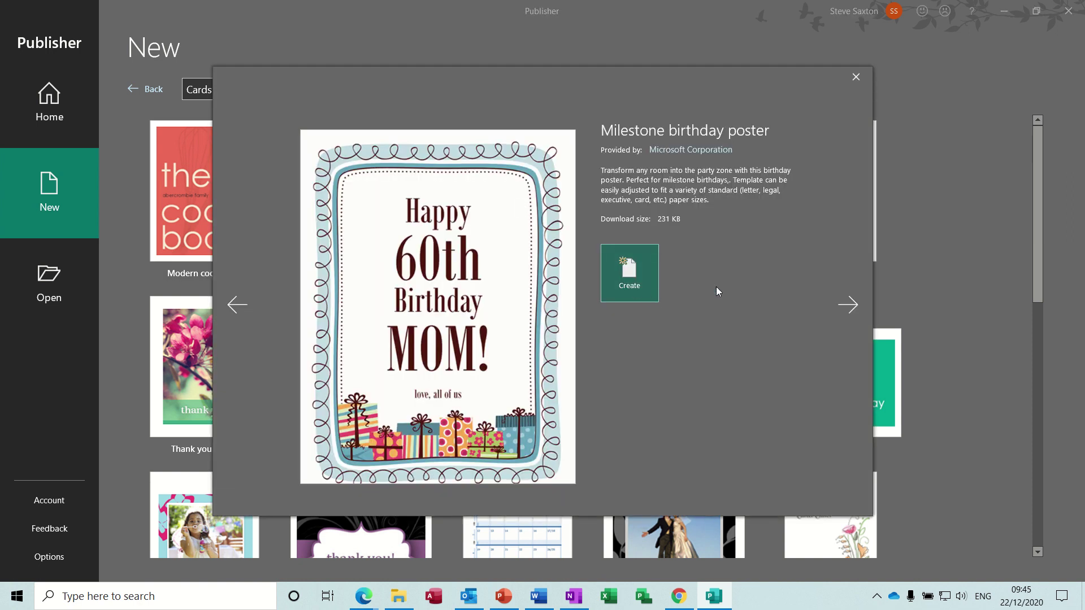
{"action": "left_click", "coordinate": [842, 304]}
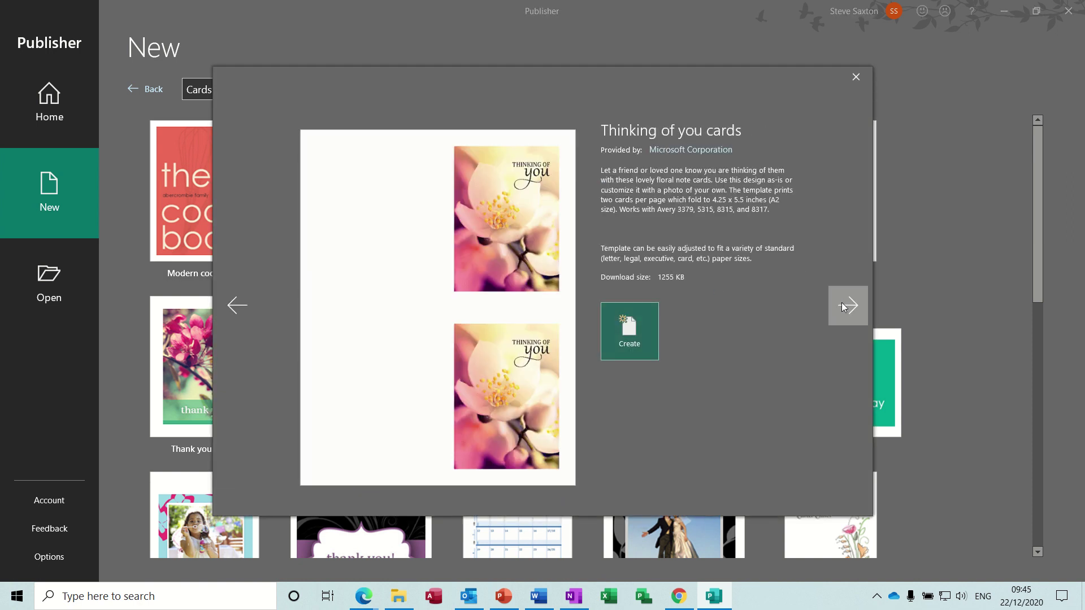
{"action": "left_click", "coordinate": [842, 305]}
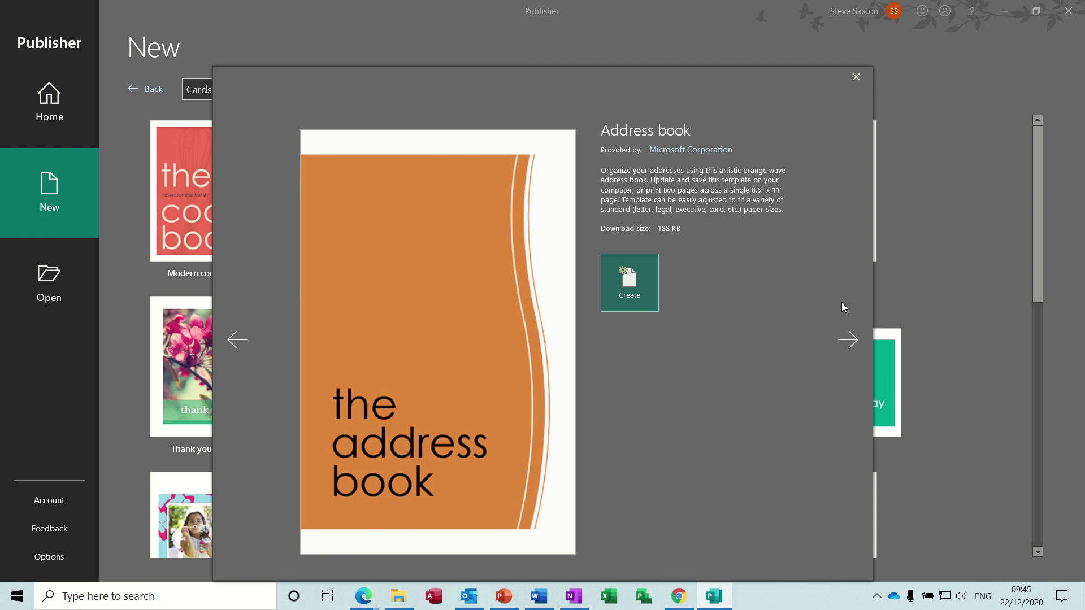
{"action": "left_click", "coordinate": [848, 339]}
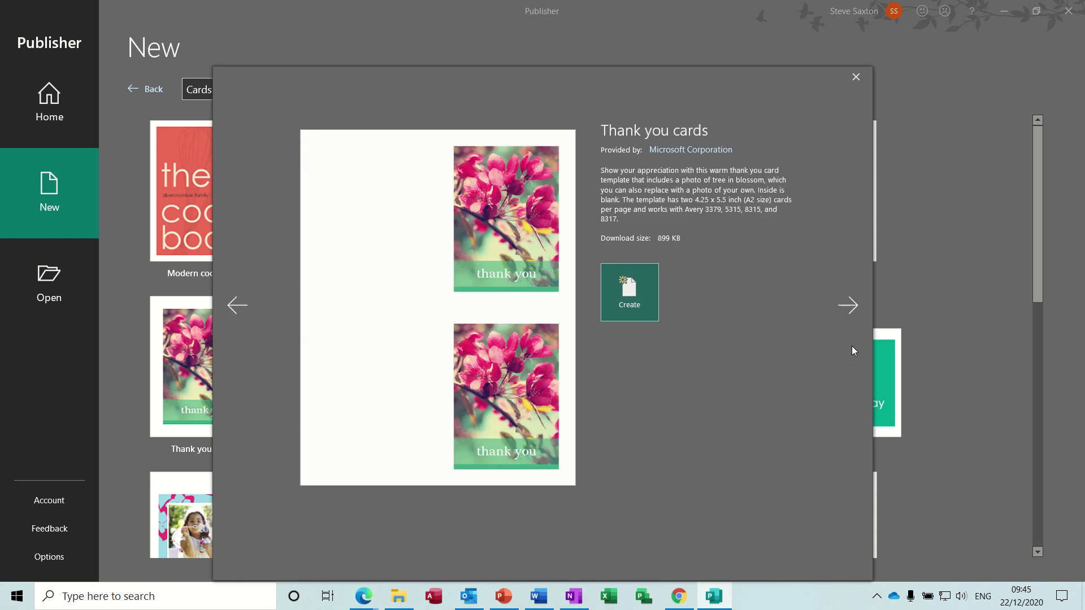
{"action": "left_click", "coordinate": [849, 307]}
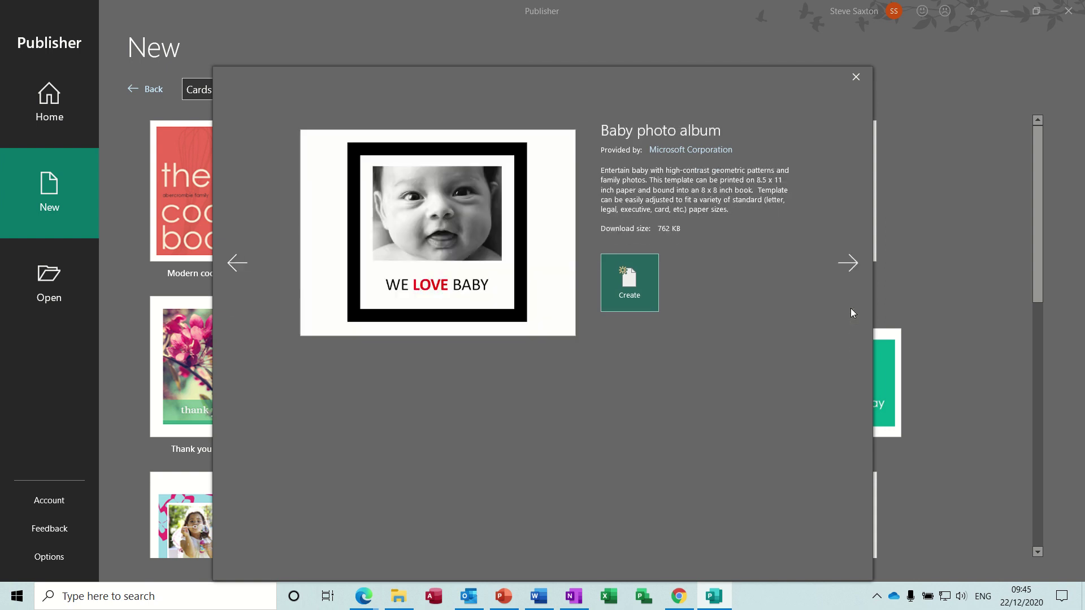
{"action": "left_click", "coordinate": [856, 80]}
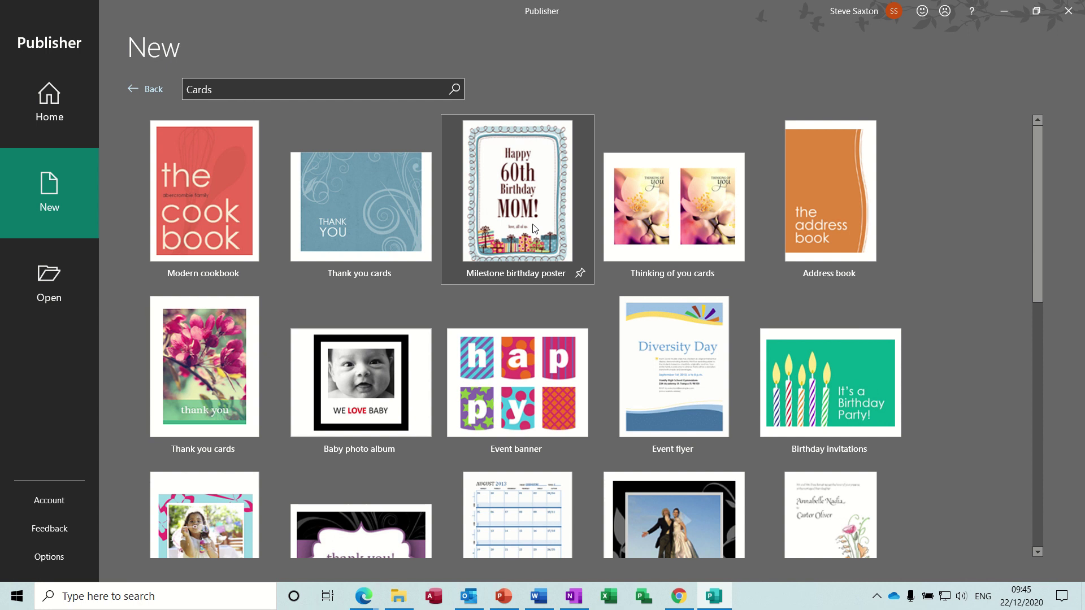
Return to the New page and preview the Modern Firm business cards from Business results
{"action": "left_click", "coordinate": [157, 93]}
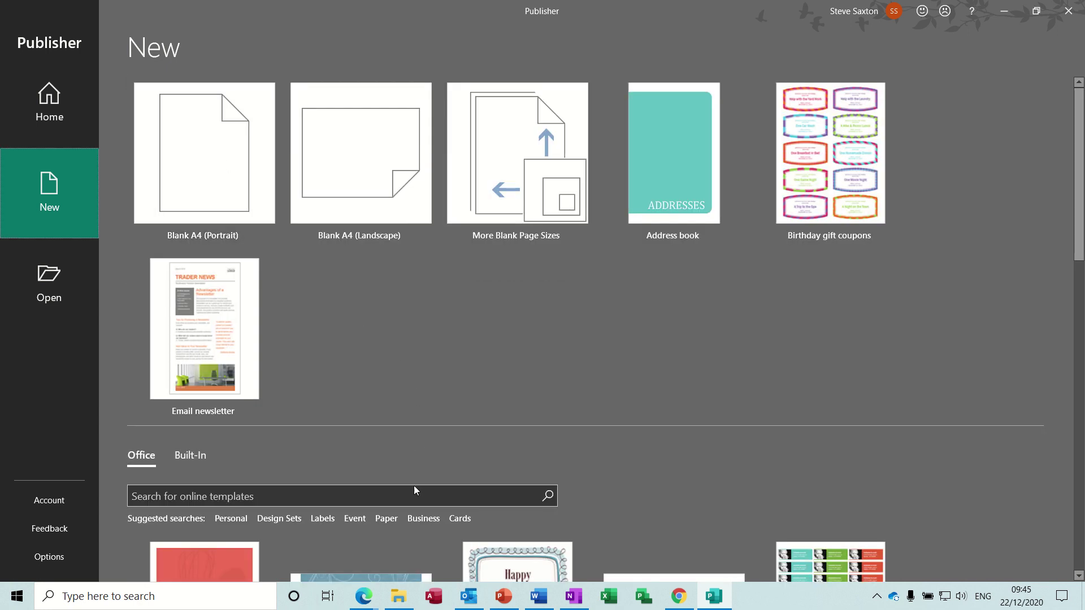
{"action": "left_click", "coordinate": [421, 519]}
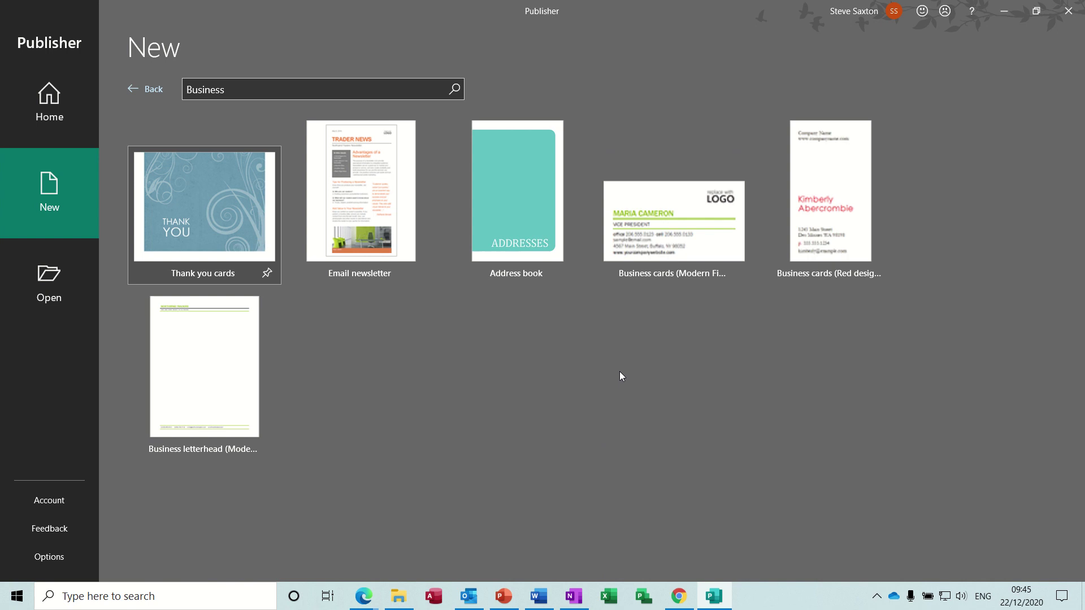
{"action": "left_click", "coordinate": [680, 227]}
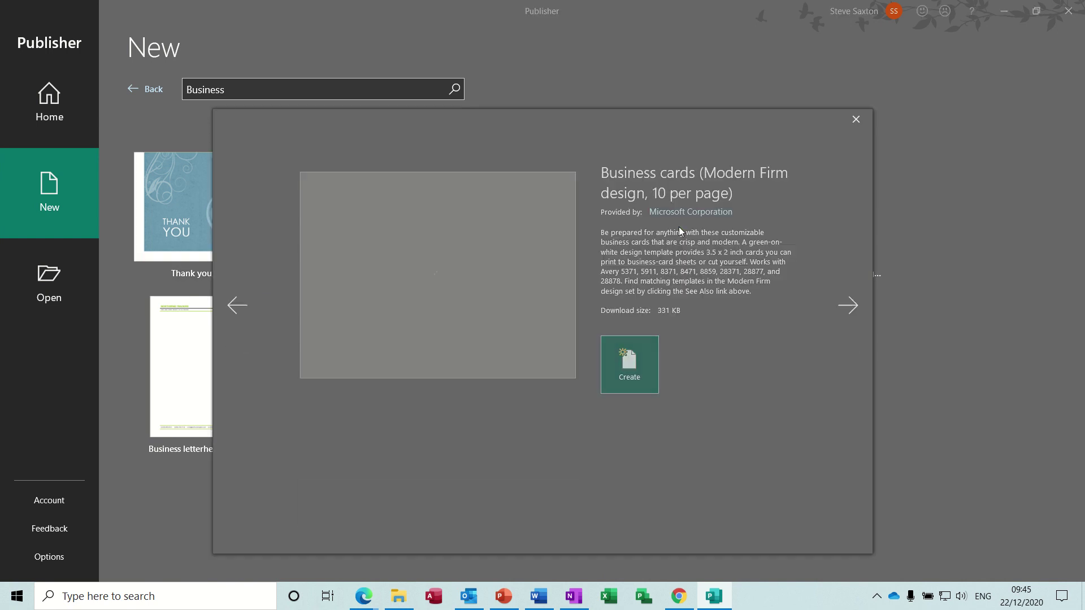
Create the Modern Firm business cards publication and zoom the page to 130%
{"action": "left_click", "coordinate": [628, 370]}
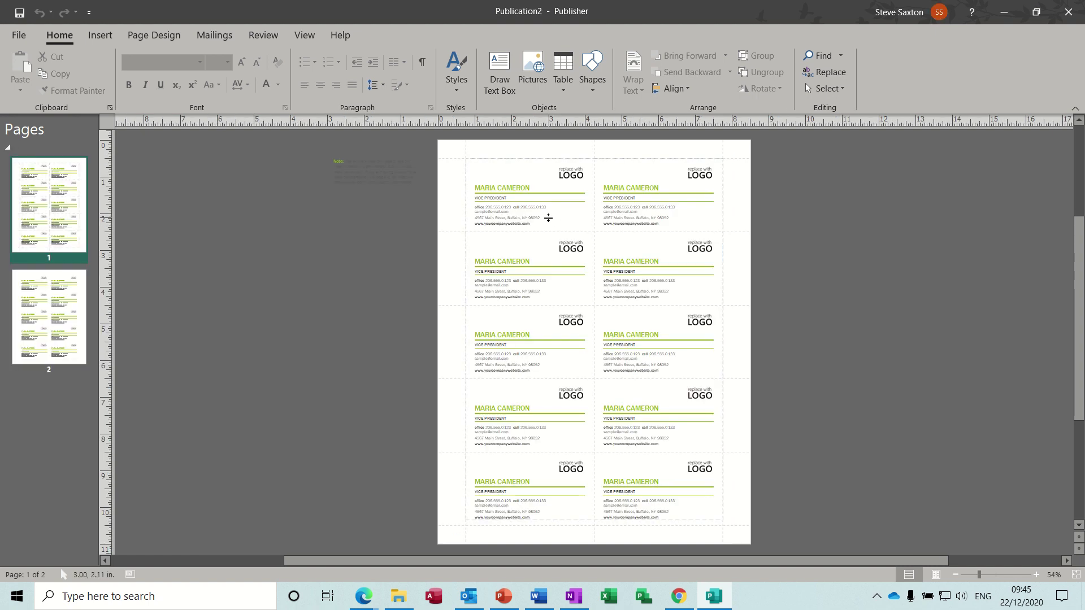
{"action": "left_click", "coordinate": [548, 217]}
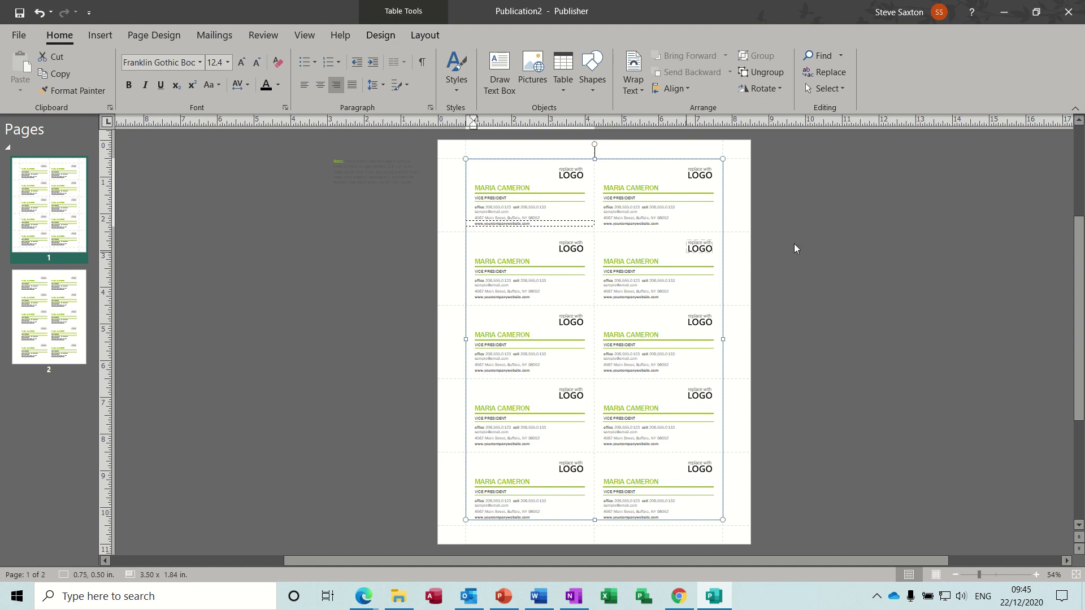
{"action": "left_click", "coordinate": [1036, 574]}
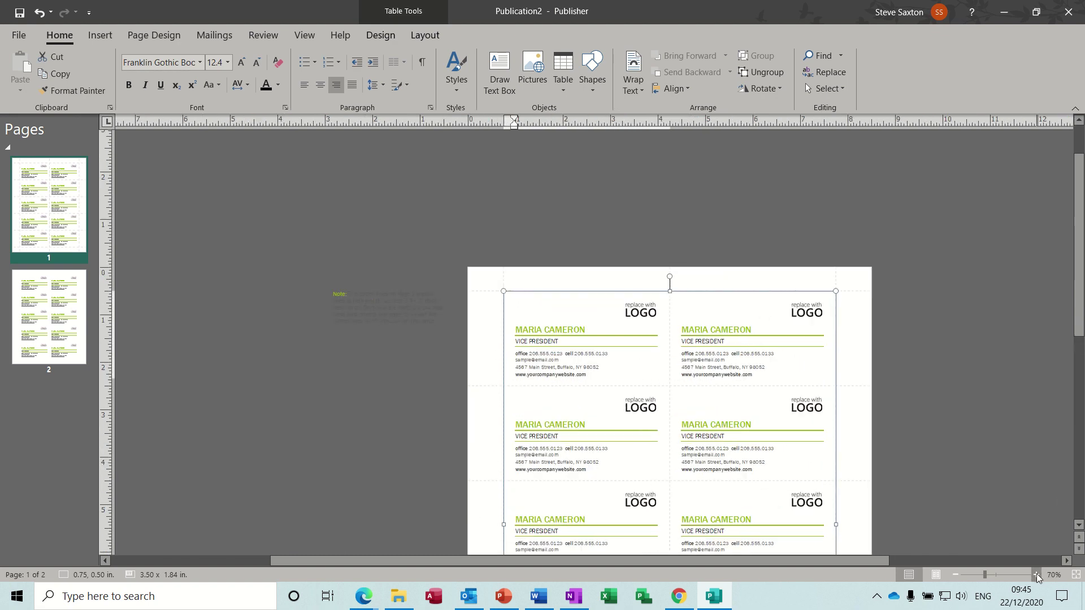
{"action": "left_click", "coordinate": [1036, 574]}
{"action": "left_click", "coordinate": [1036, 574]}
{"action": "left_click", "coordinate": [1036, 574]}
{"action": "left_click", "coordinate": [1036, 574]}
{"action": "left_click", "coordinate": [1037, 574]}
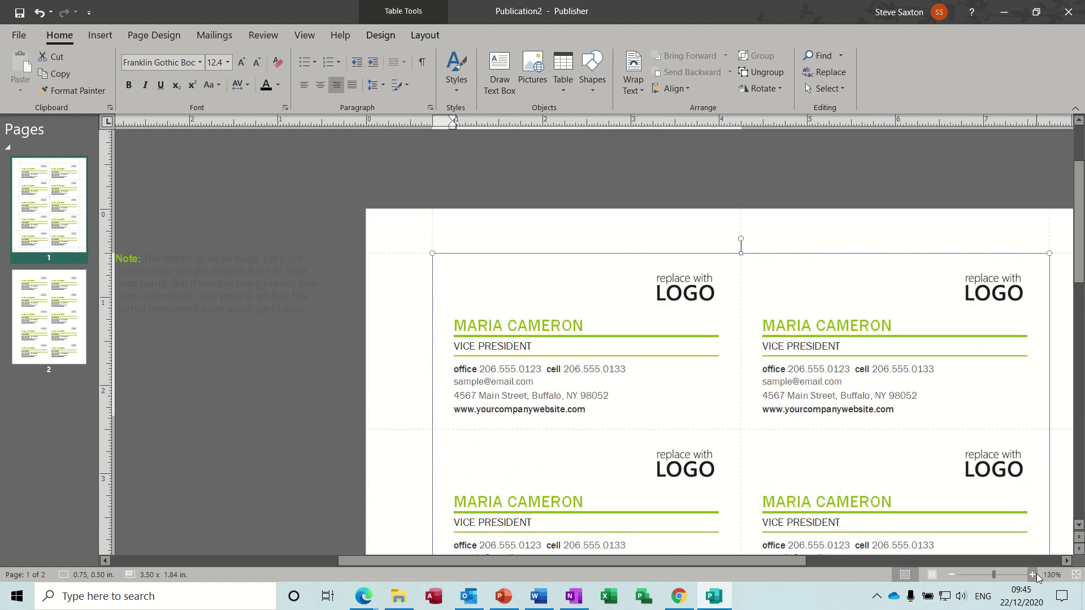
Select the first card's contact details and then its LOGO placeholder picture
{"action": "left_click", "coordinate": [478, 369]}
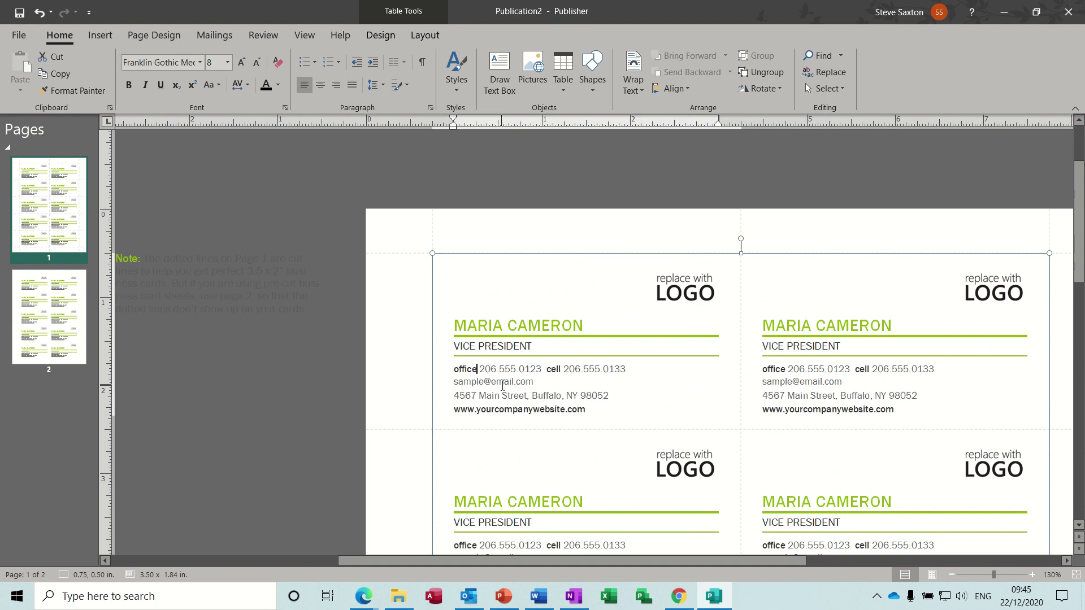
{"action": "left_click", "coordinate": [535, 415]}
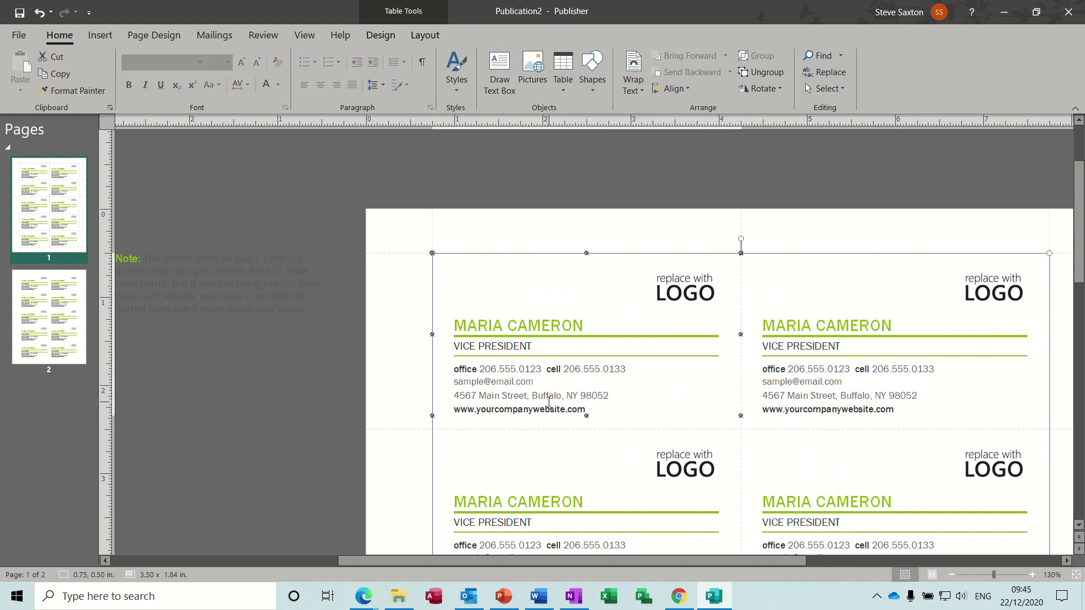
{"action": "left_click", "coordinate": [624, 374]}
{"action": "left_click", "coordinate": [685, 296]}
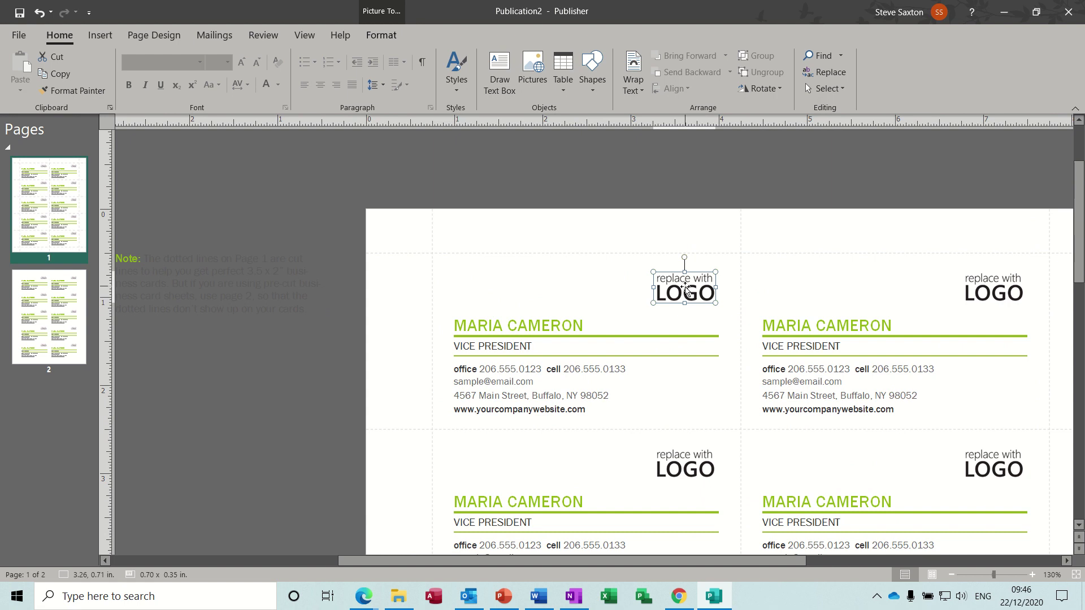
{"action": "double_click", "coordinate": [686, 290]}
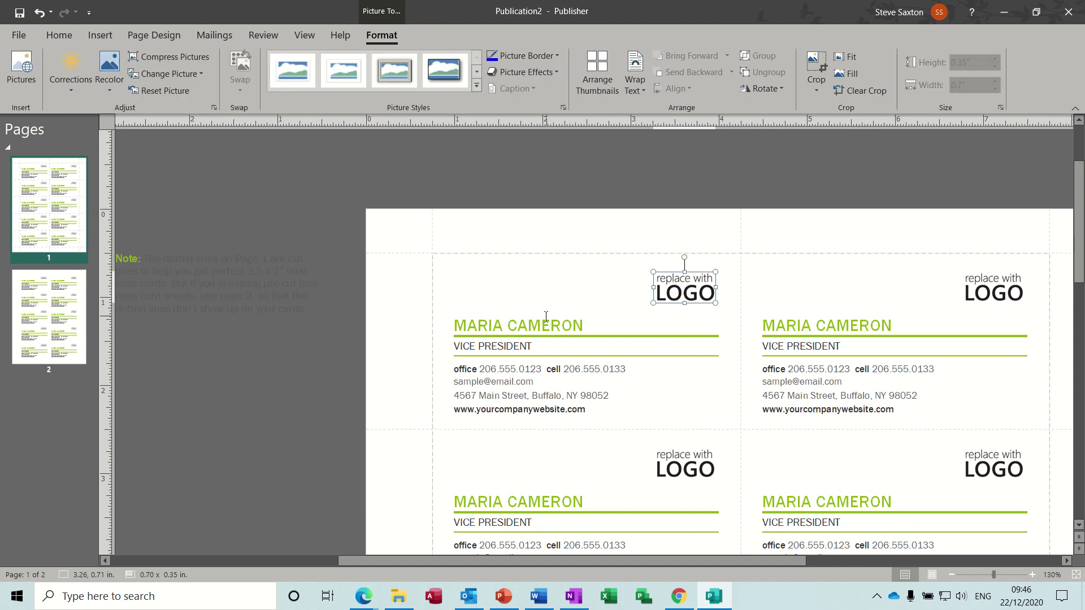
Select the card table and place the caret in the first card's contact line
{"action": "left_click", "coordinate": [539, 346]}
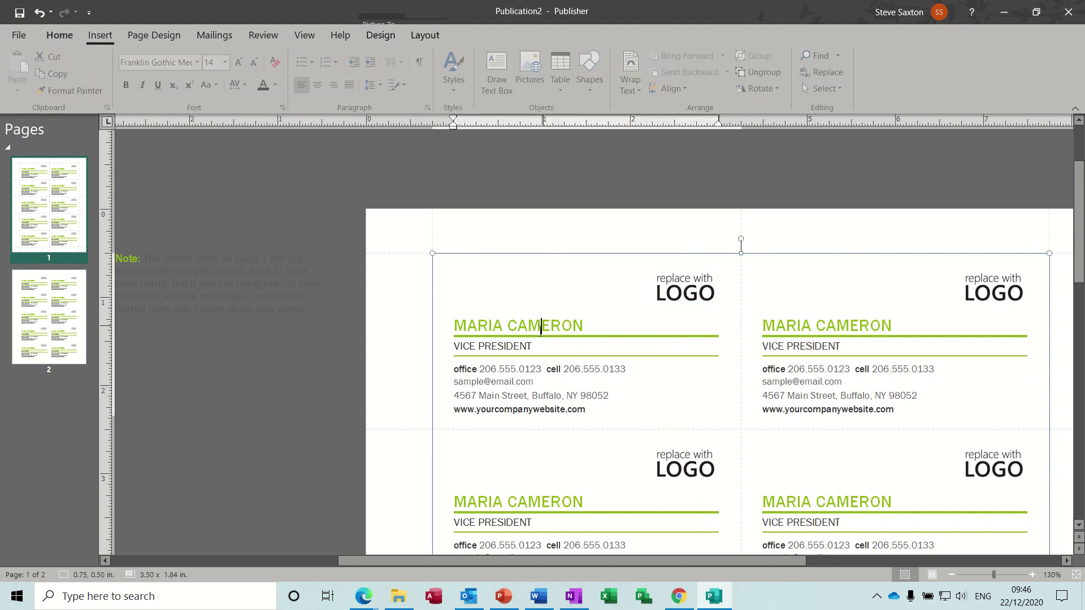
{"action": "left_click", "coordinate": [544, 371]}
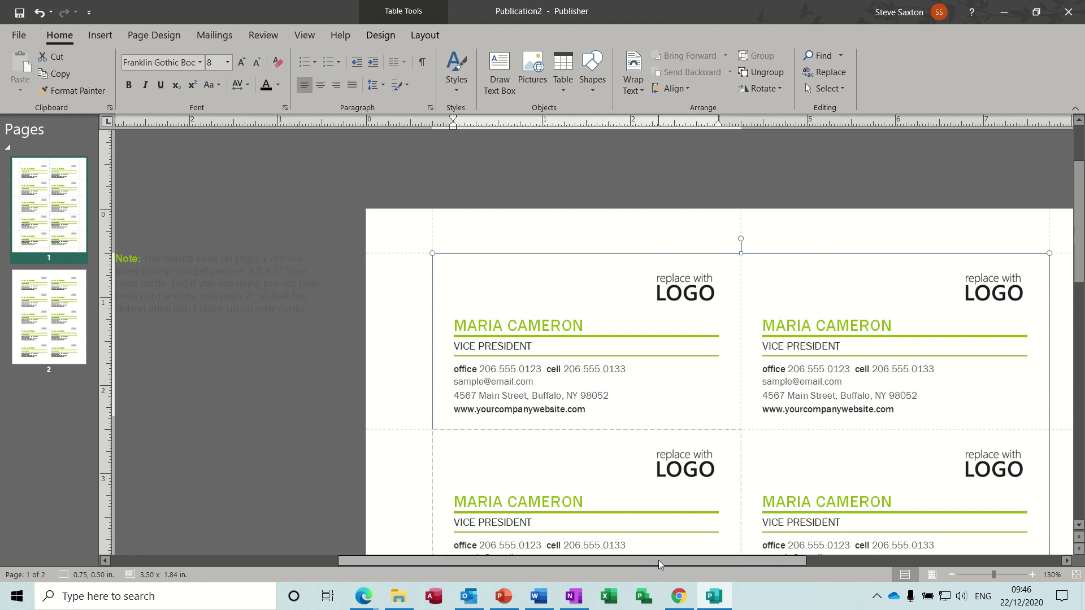
{"action": "left_click_drag", "start_coordinate": [659, 564], "coordinate": [700, 564]}
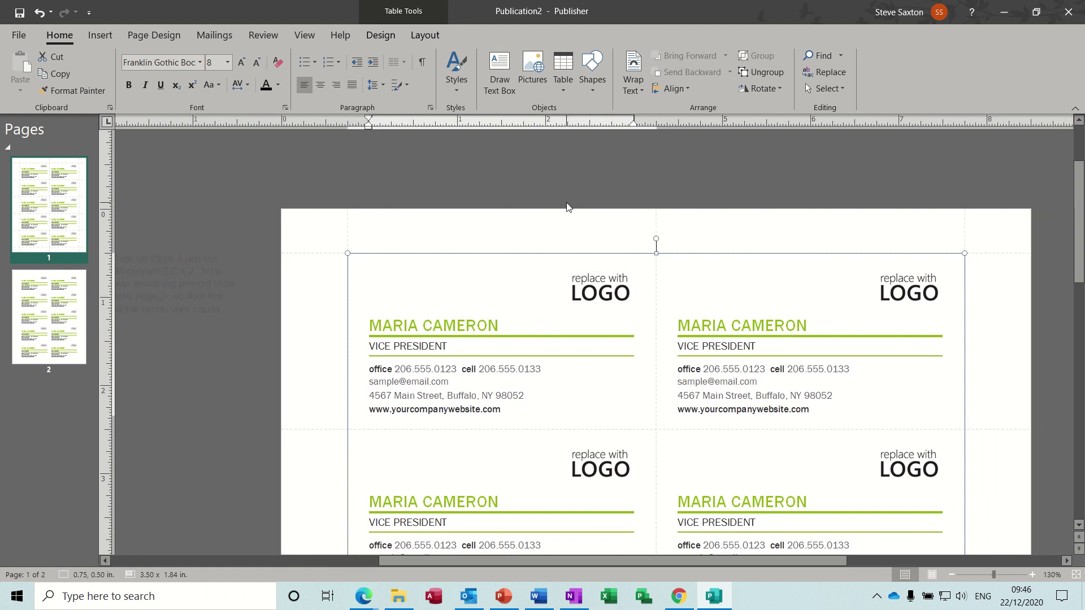
Choose the Train with Impact set in Insert > Business Information > Edit Business Information
{"action": "left_click", "coordinate": [97, 36]}
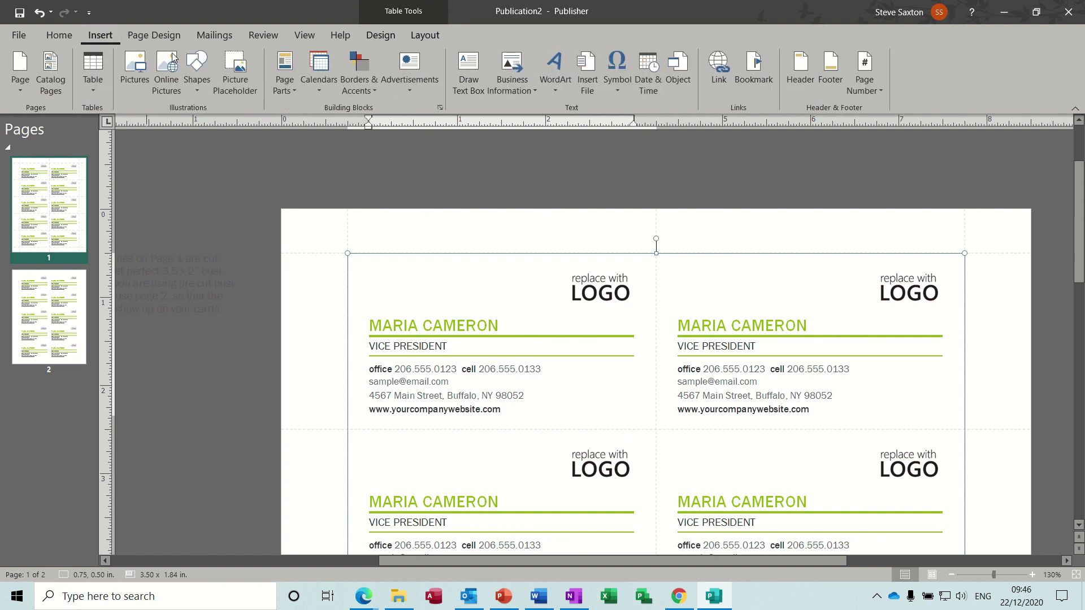
{"action": "left_click", "coordinate": [520, 63]}
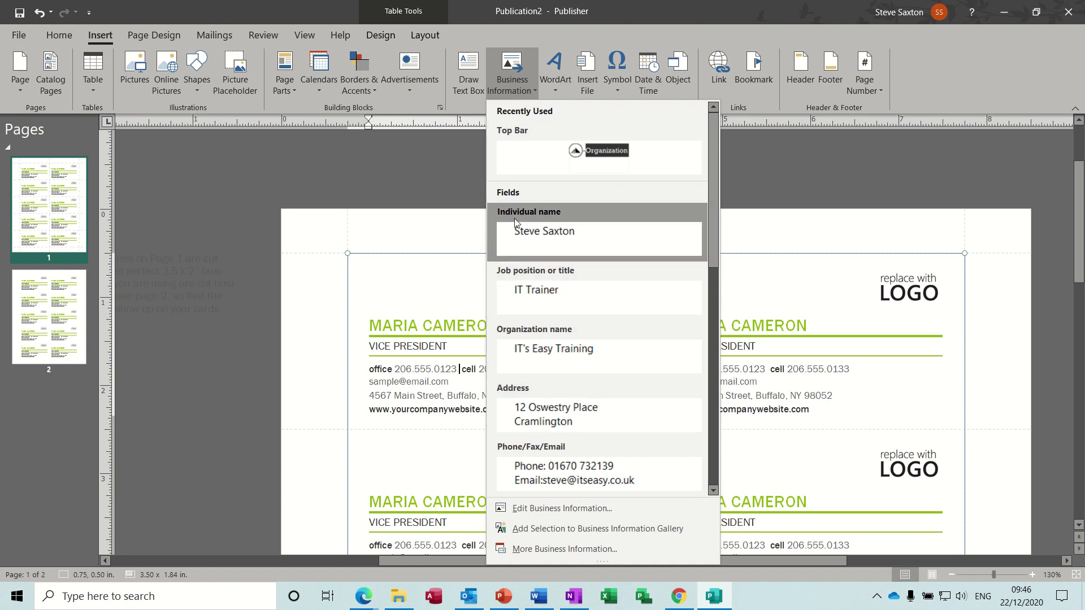
{"action": "left_click", "coordinate": [549, 507]}
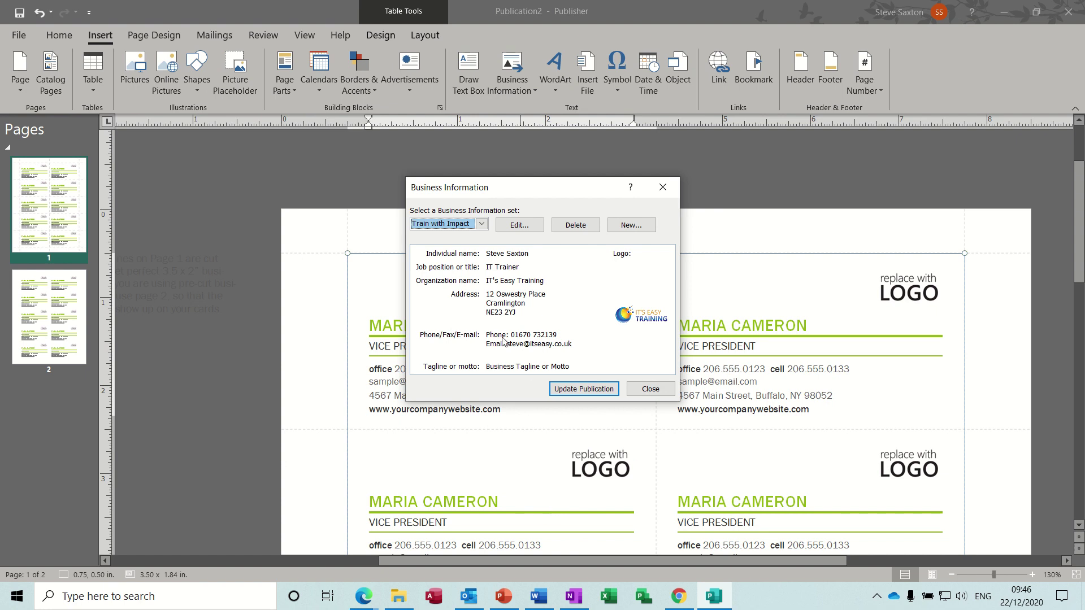
{"action": "left_click", "coordinate": [482, 225]}
{"action": "left_click", "coordinate": [481, 235]}
{"action": "left_click", "coordinate": [573, 388]}
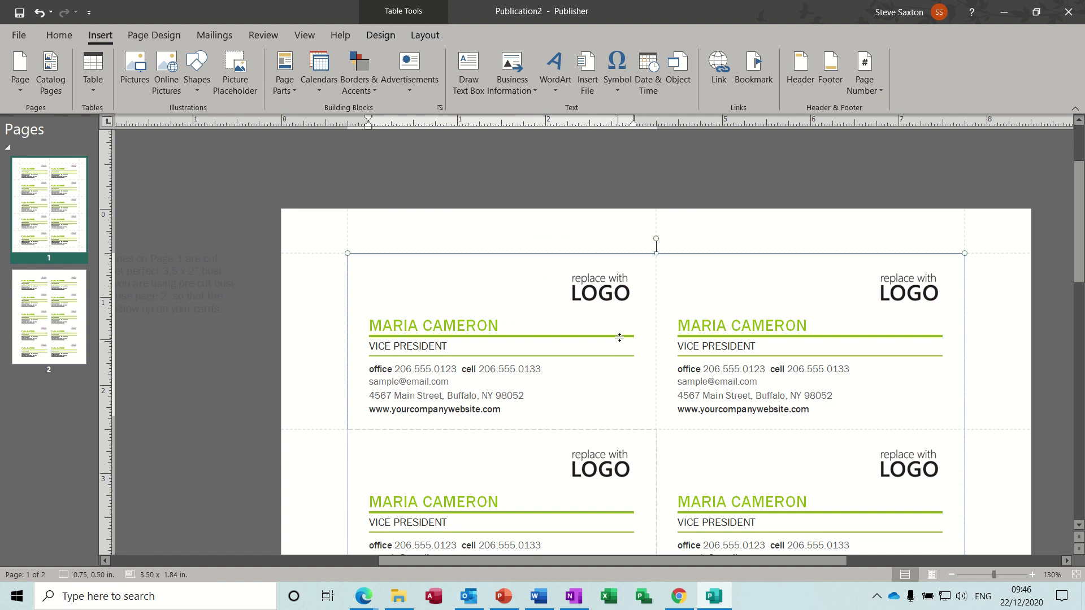
{"action": "left_click", "coordinate": [591, 287]}
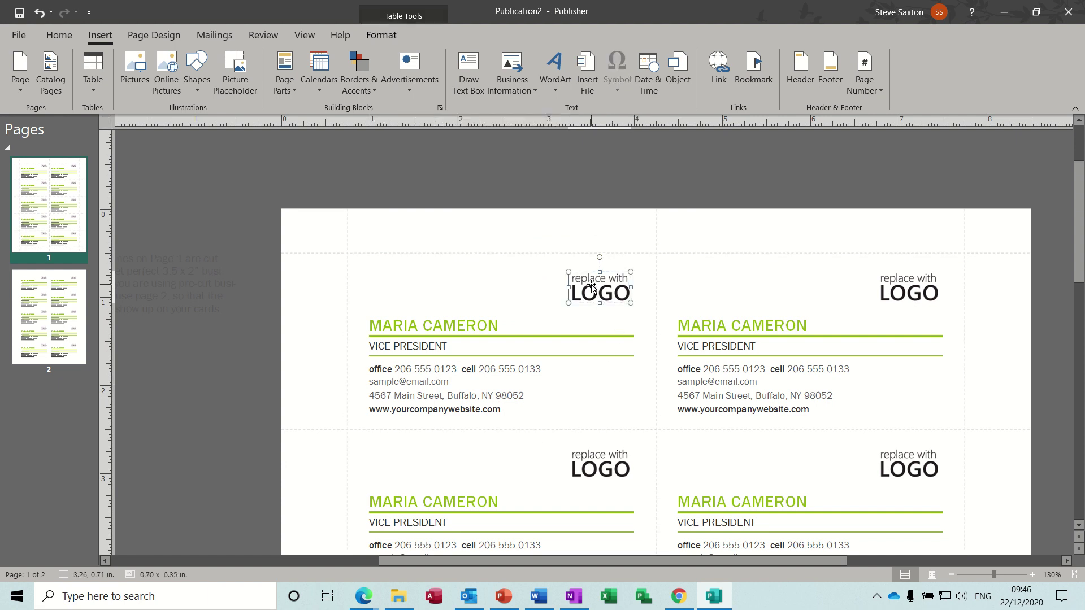
{"action": "left_click", "coordinate": [460, 325]}
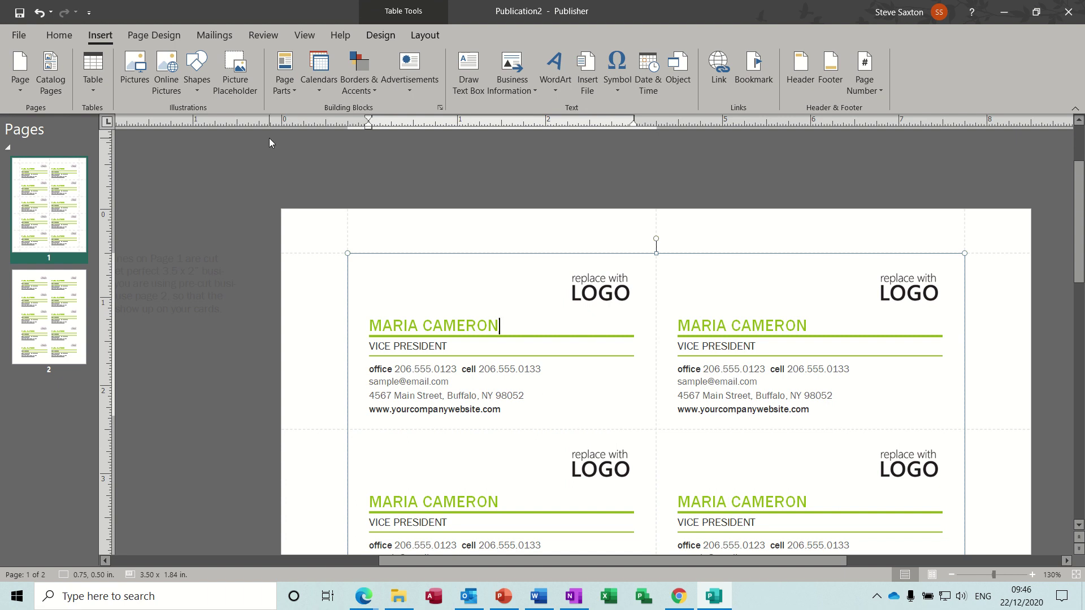
{"action": "left_click", "coordinate": [62, 36]}
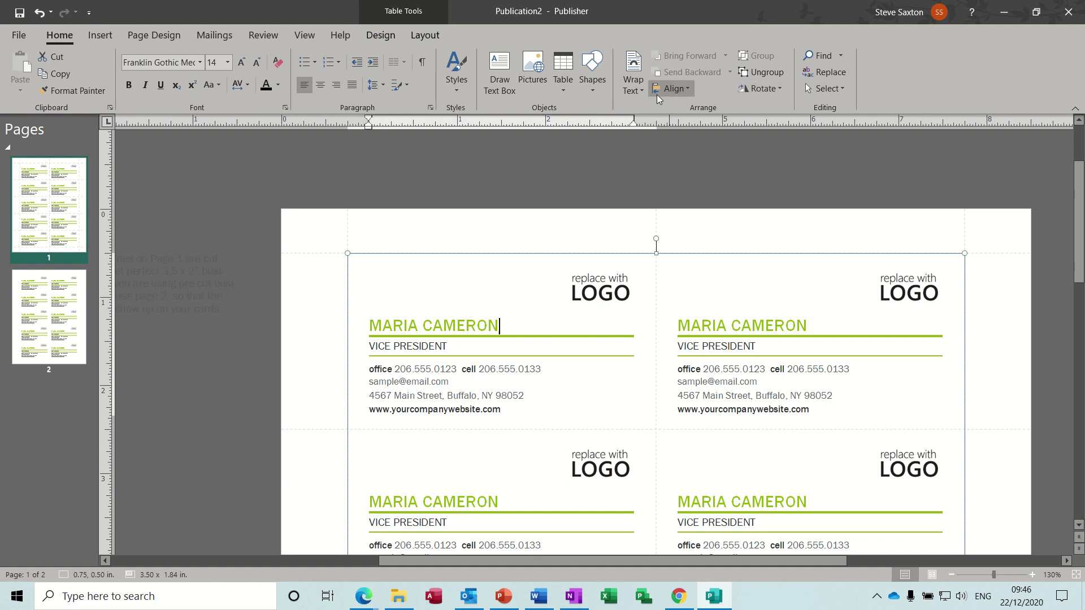
{"action": "left_click", "coordinate": [101, 37]}
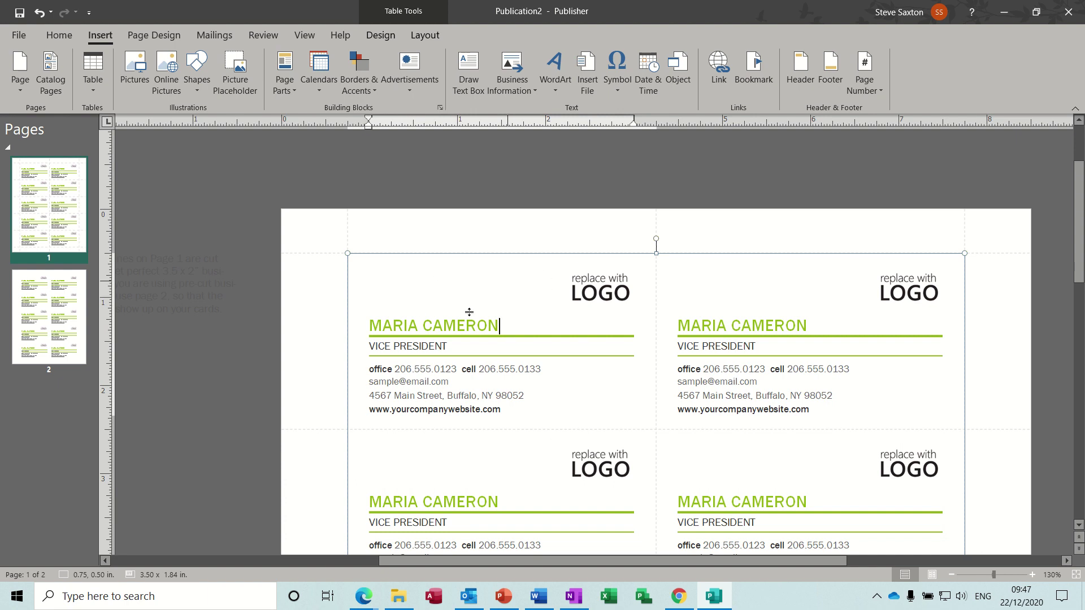
{"action": "left_click", "coordinate": [498, 387]}
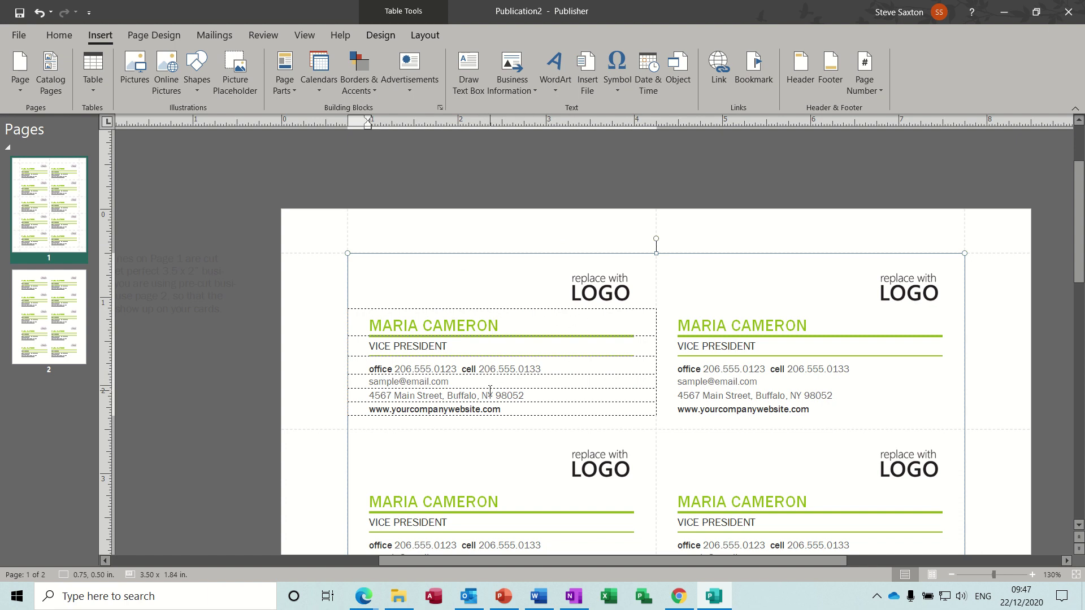
{"action": "left_click", "coordinate": [600, 294]}
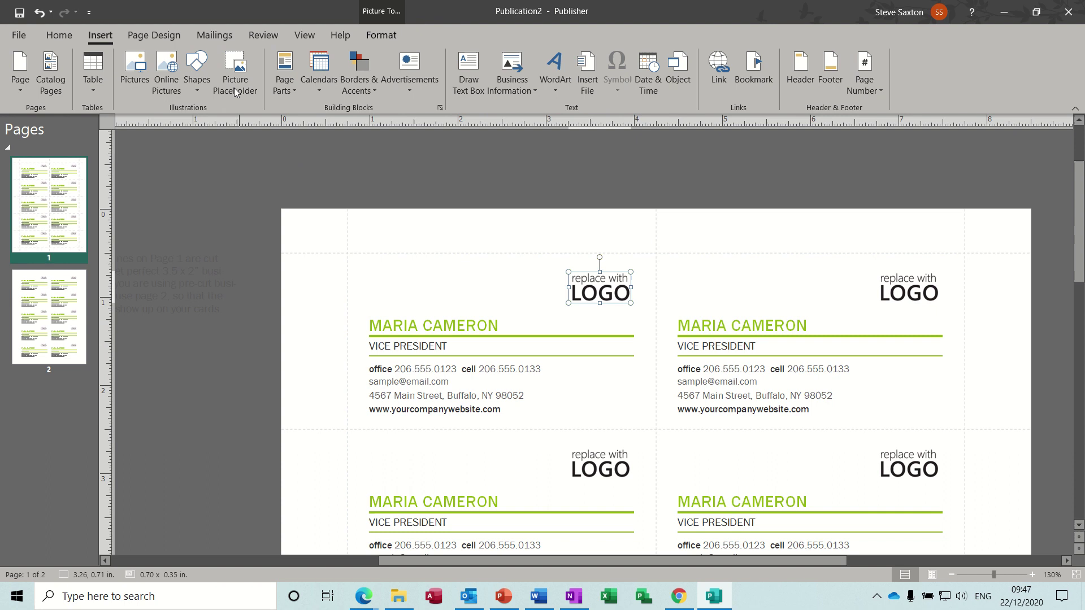
{"action": "left_click", "coordinate": [298, 90]}
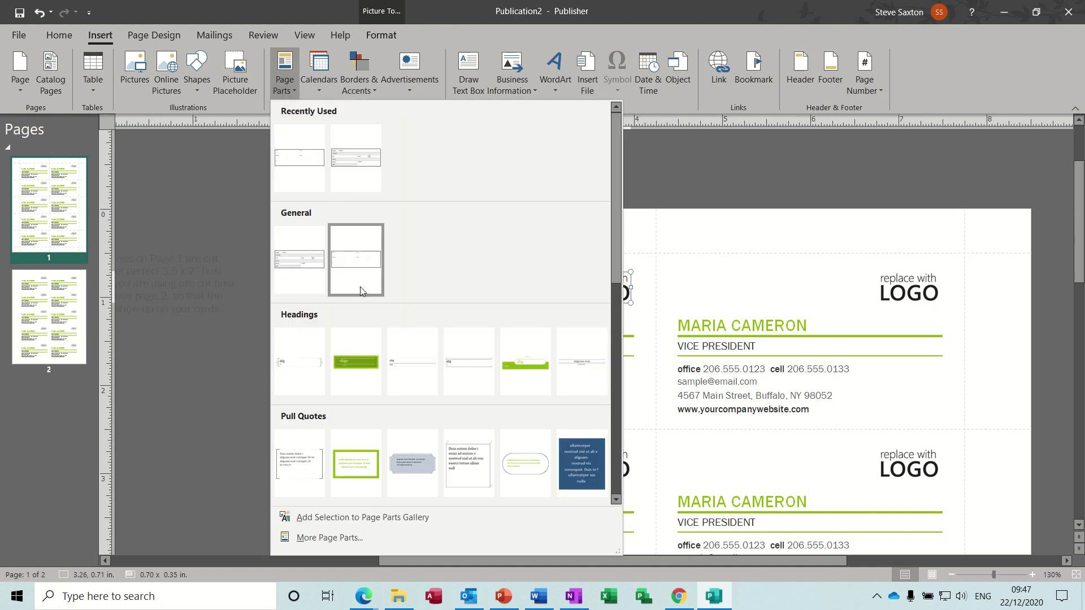
{"action": "left_click", "coordinate": [320, 90]}
{"action": "left_click", "coordinate": [376, 89]}
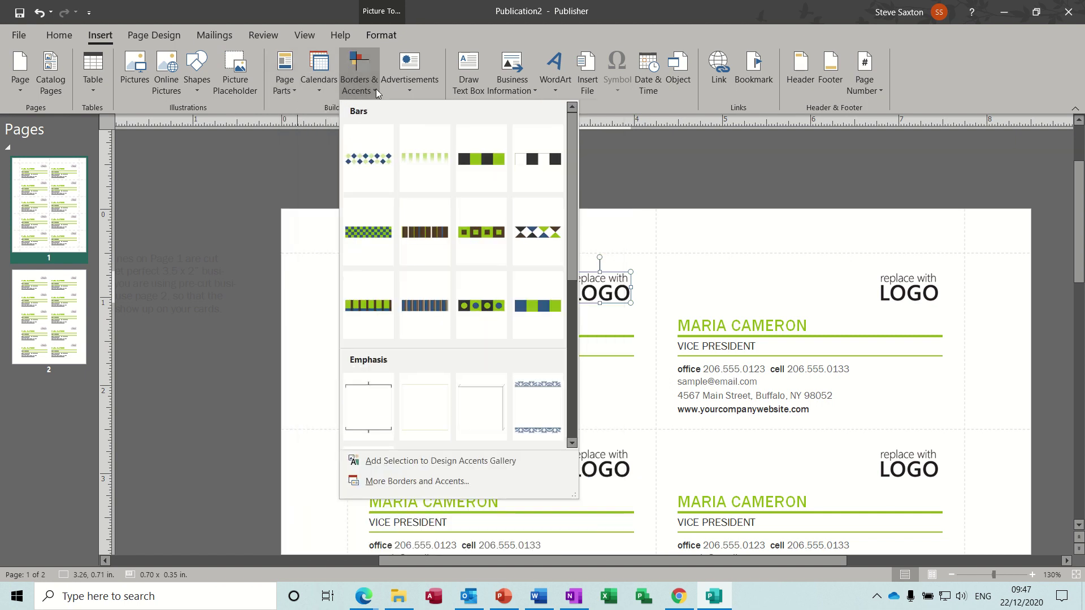
{"action": "left_click", "coordinate": [419, 91]}
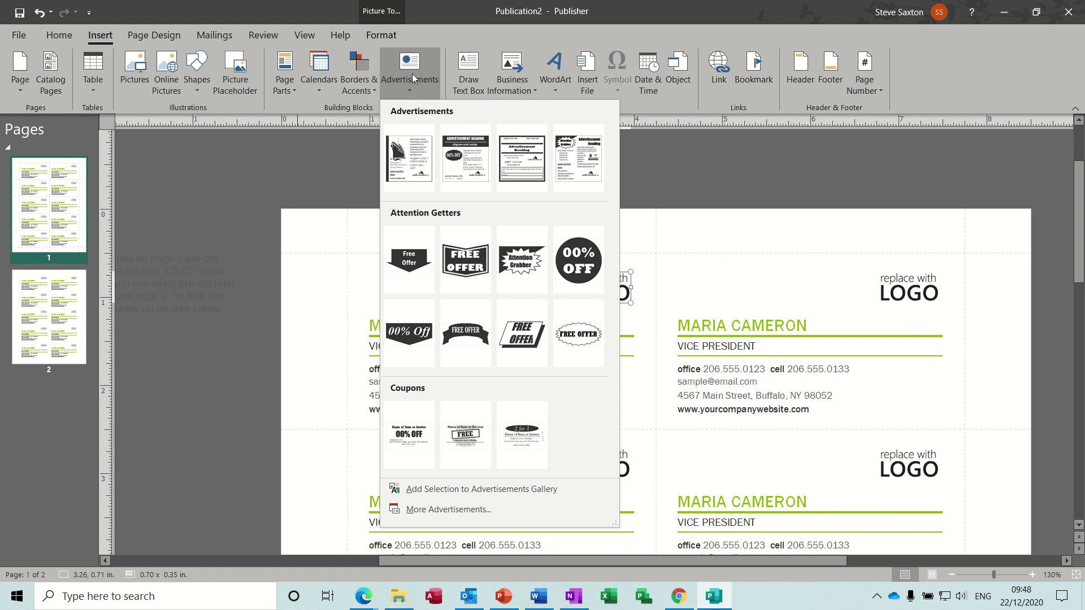
{"action": "left_click", "coordinate": [310, 107]}
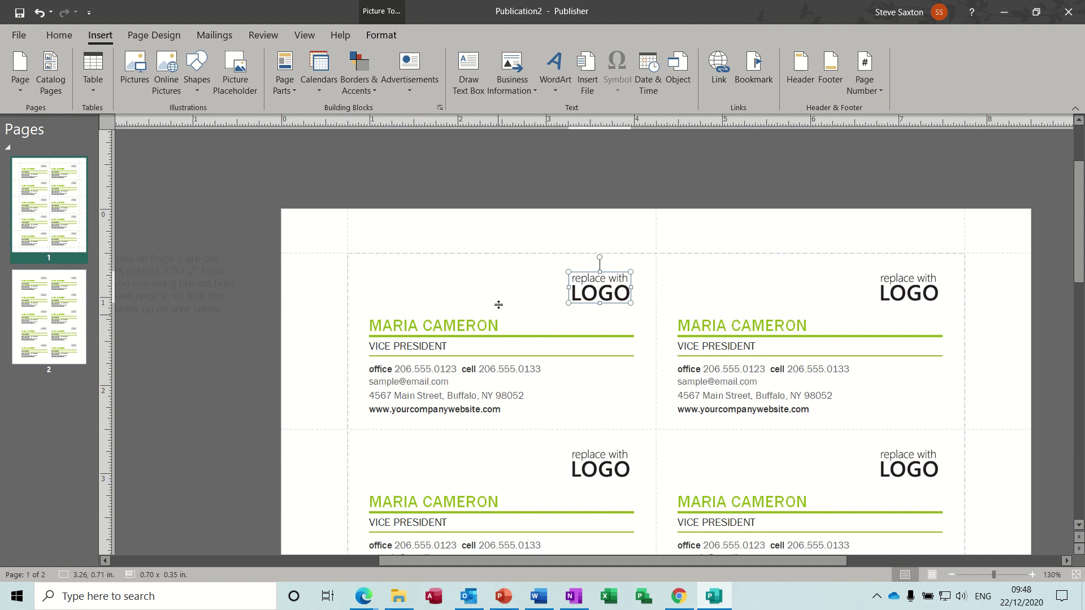
Try the Oriel, Metro and Equity colour schemes, settling on Flow
{"action": "left_click", "coordinate": [158, 34]}
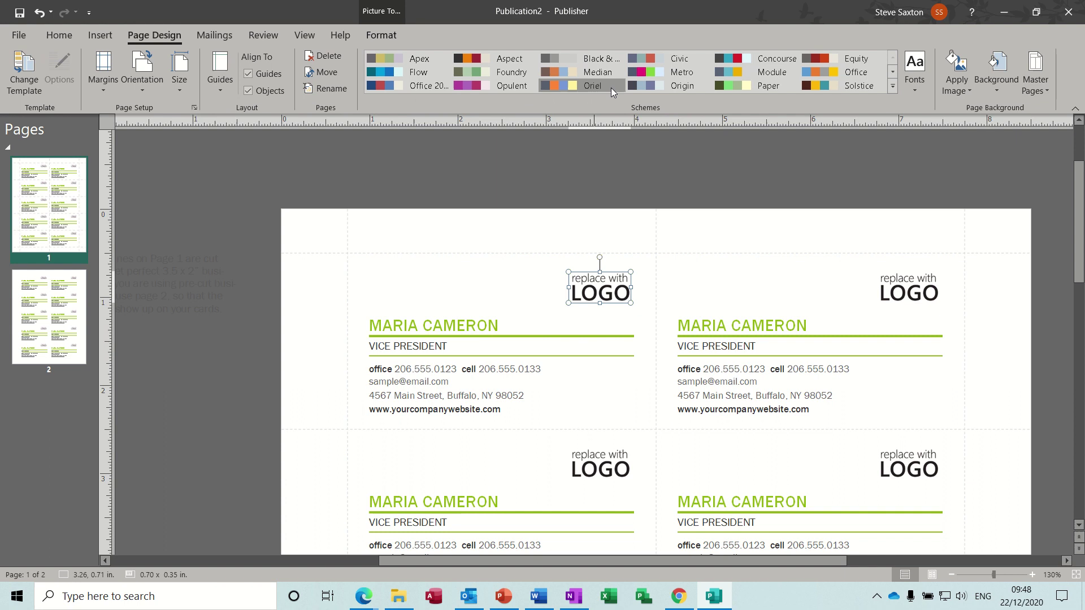
{"action": "left_click", "coordinate": [546, 84]}
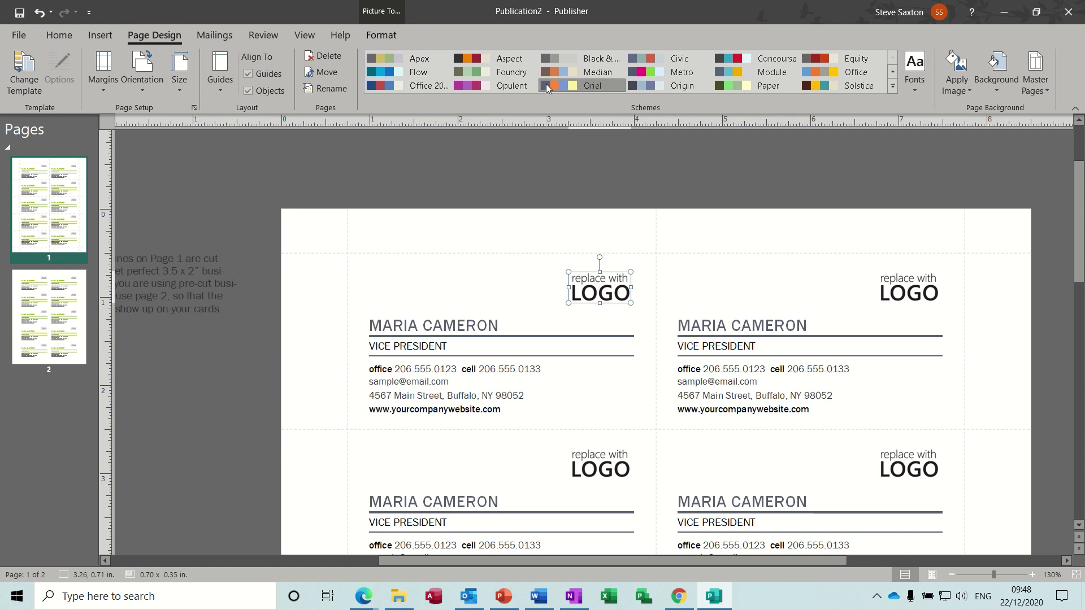
{"action": "left_click", "coordinate": [653, 73]}
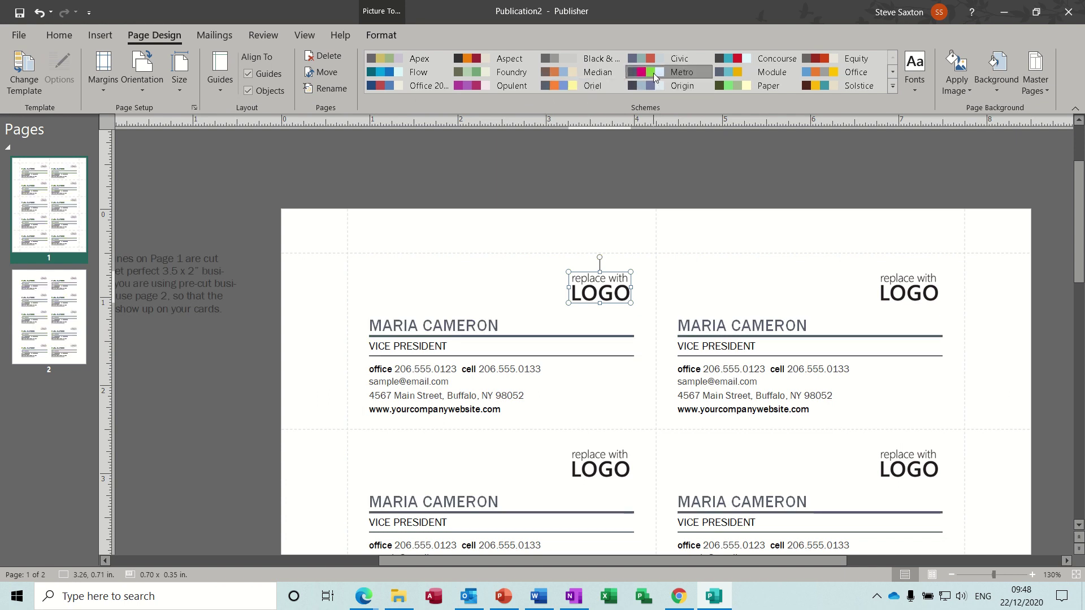
{"action": "left_click", "coordinate": [817, 56]}
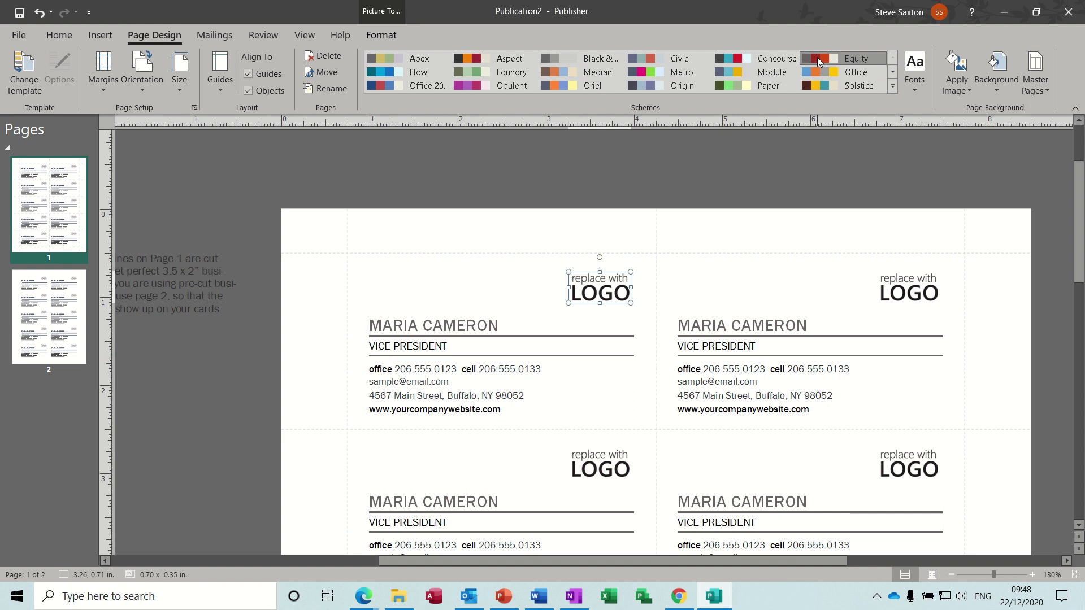
{"action": "left_click", "coordinate": [388, 74]}
Browse the Mailings, Review, View and picture Format tabs, returning to text formatting
{"action": "left_click", "coordinate": [225, 36]}
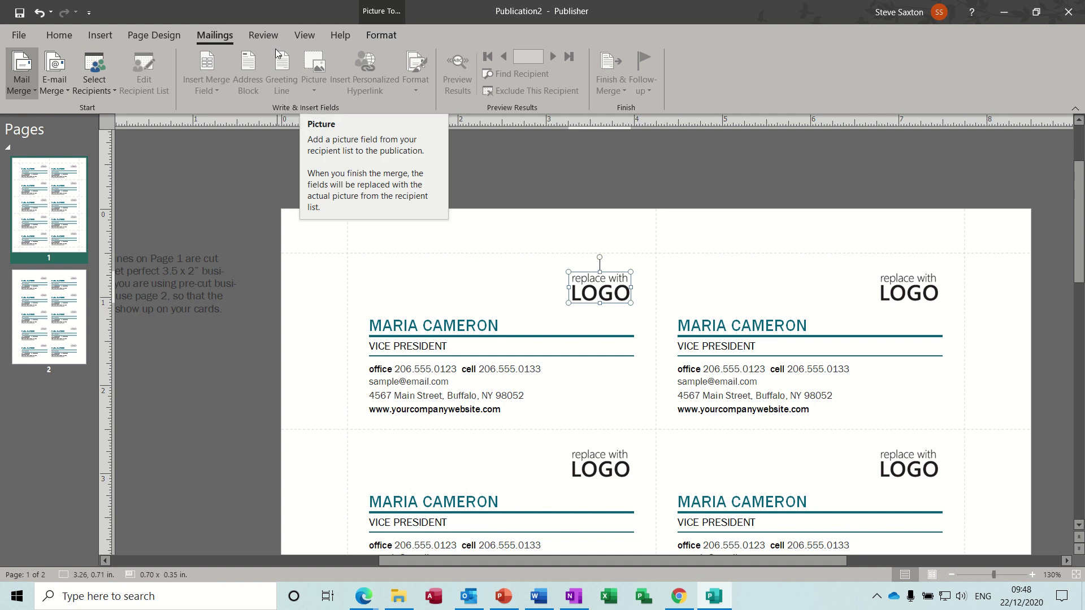
{"action": "left_click", "coordinate": [264, 35]}
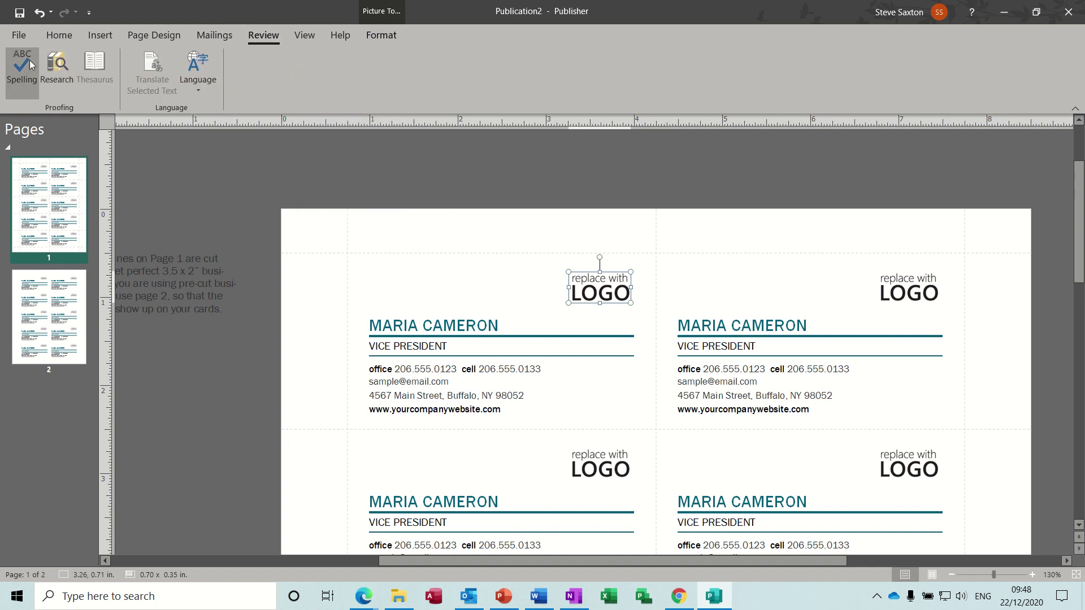
{"action": "left_click", "coordinate": [301, 36]}
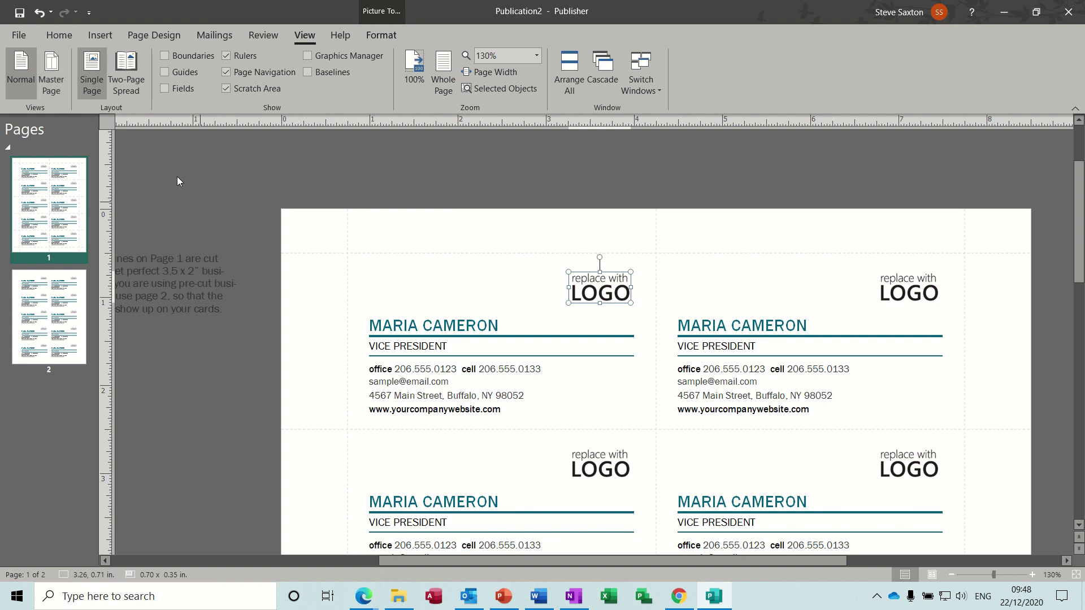
{"action": "left_click", "coordinate": [52, 63]}
{"action": "left_click", "coordinate": [342, 36]}
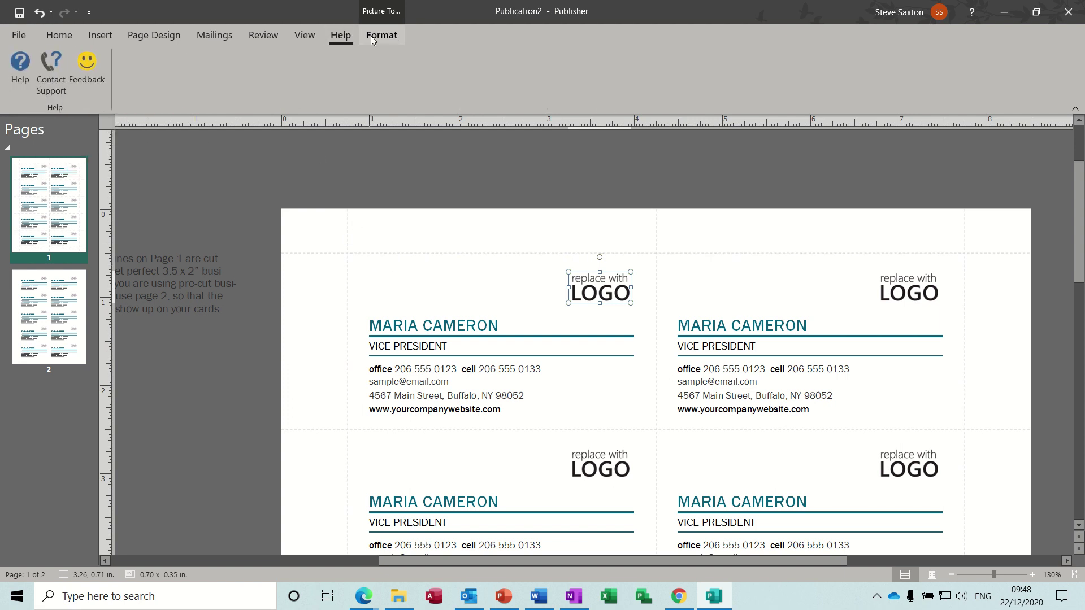
{"action": "left_click", "coordinate": [378, 35]}
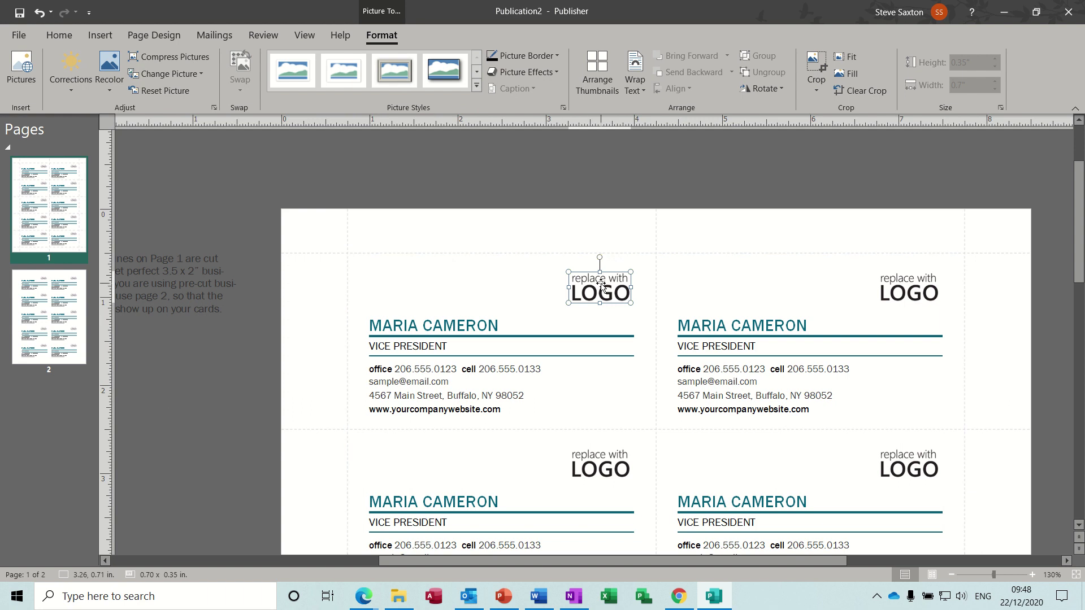
{"action": "left_click", "coordinate": [69, 40]}
Replace the first card's name with the trainer's name and the job title with TRAINER
{"action": "left_click", "coordinate": [503, 326]}
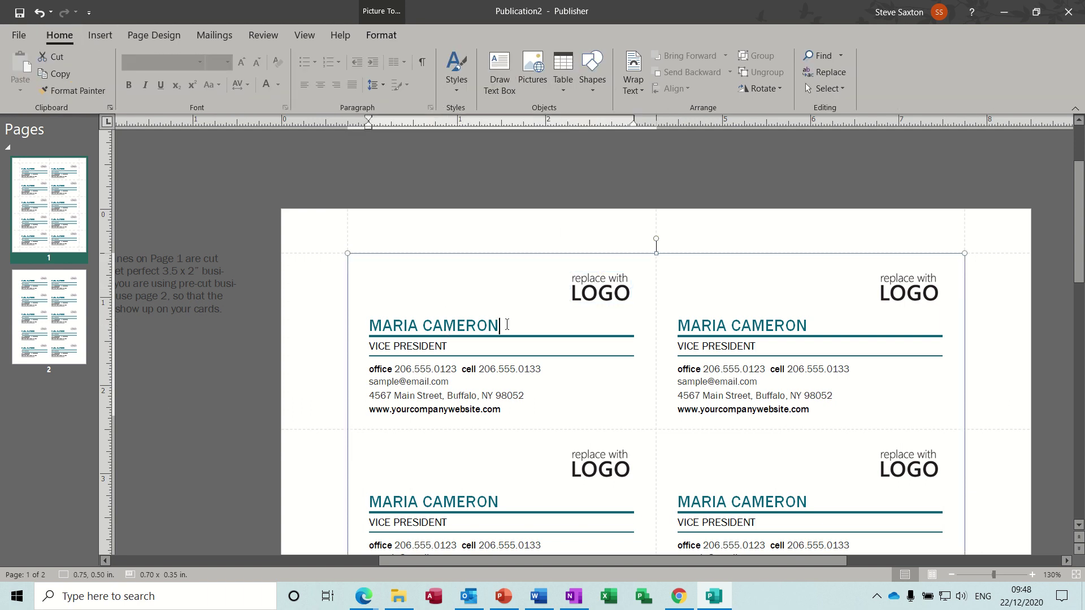
{"action": "triple_click", "coordinate": [507, 325]}
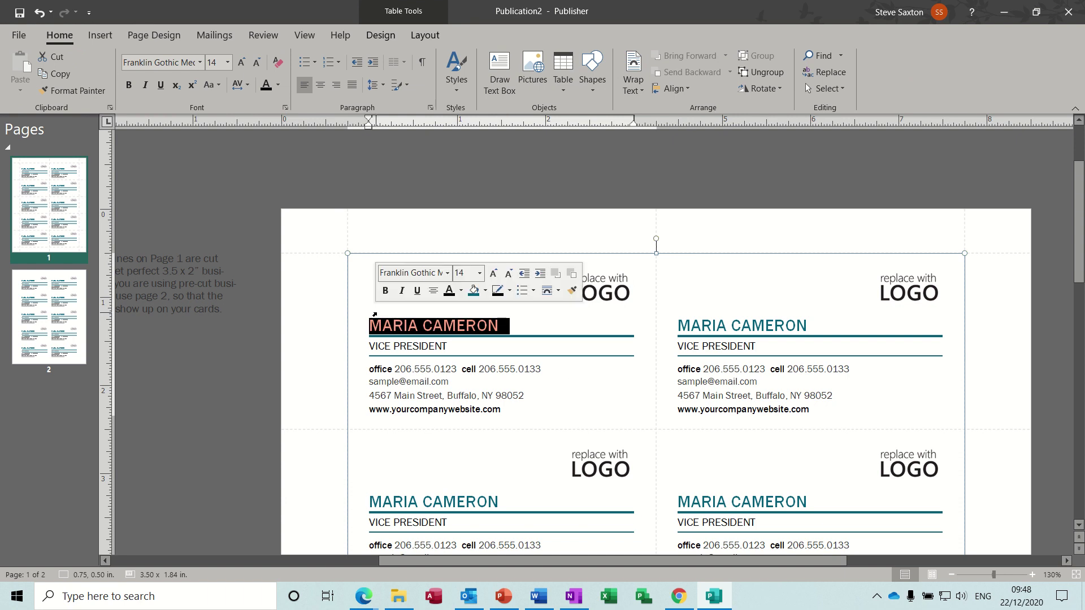
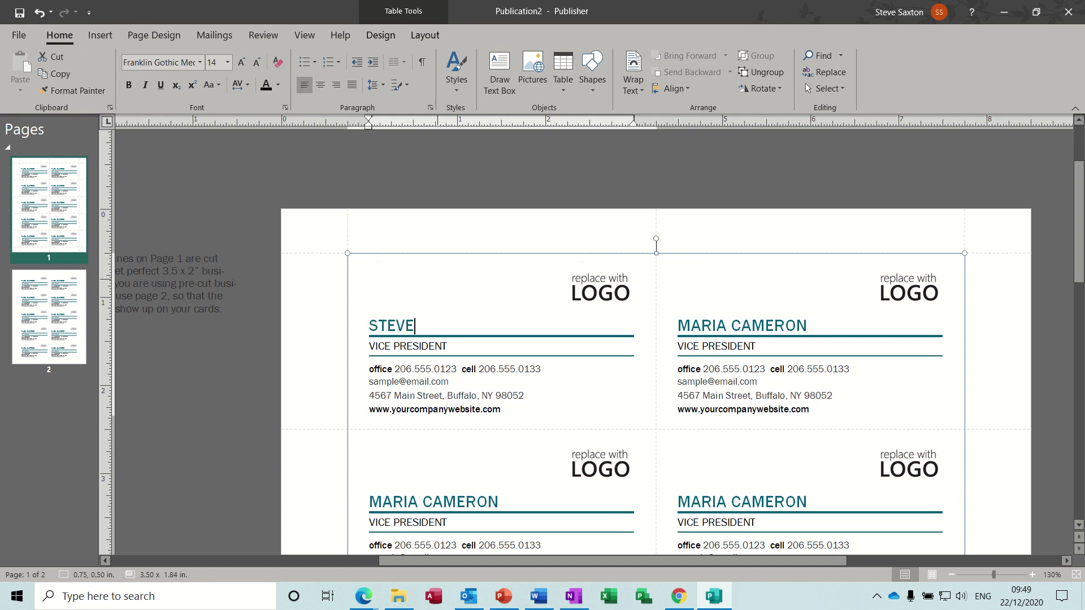
{"action": "left_click", "coordinate": [450, 348]}
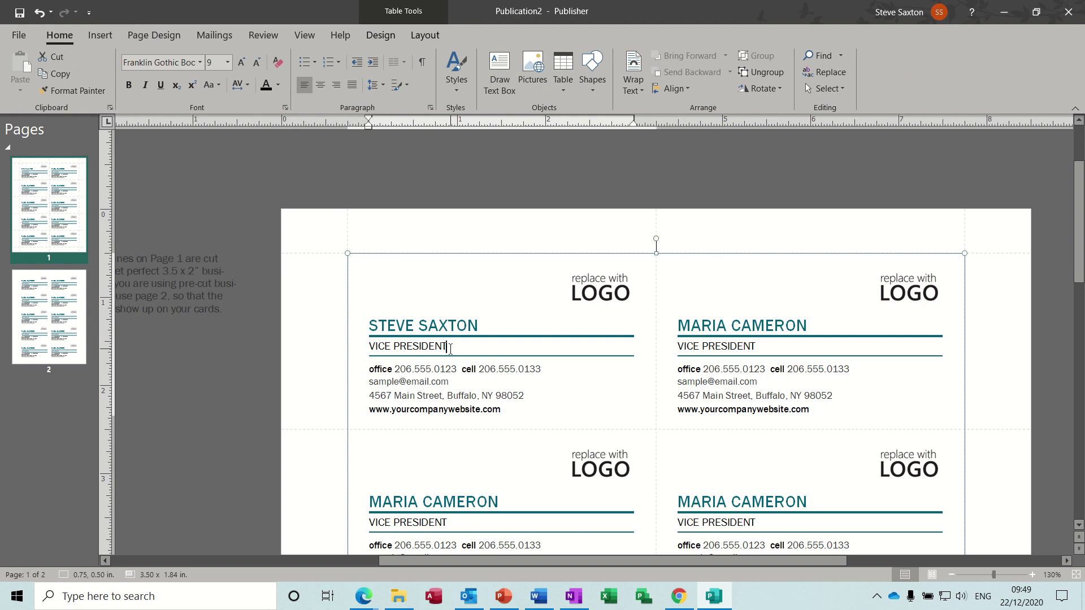
{"action": "key", "text": "BackSpace"}
{"action": "key", "text": "BackSpace"}
{"action": "key", "text": "BackSpace"}
{"action": "key", "text": "BackSpace"}
{"action": "key", "text": "BackSpace"}
{"action": "key", "text": "BackSpace"}
{"action": "key", "text": "BackSpace"}
{"action": "type", "text": "RAINER"}
Replace the sample phone, e-mail, address and website with the trainer's mobile, e-mail and itseasy.co.uk
{"action": "left_click", "coordinate": [547, 369]}
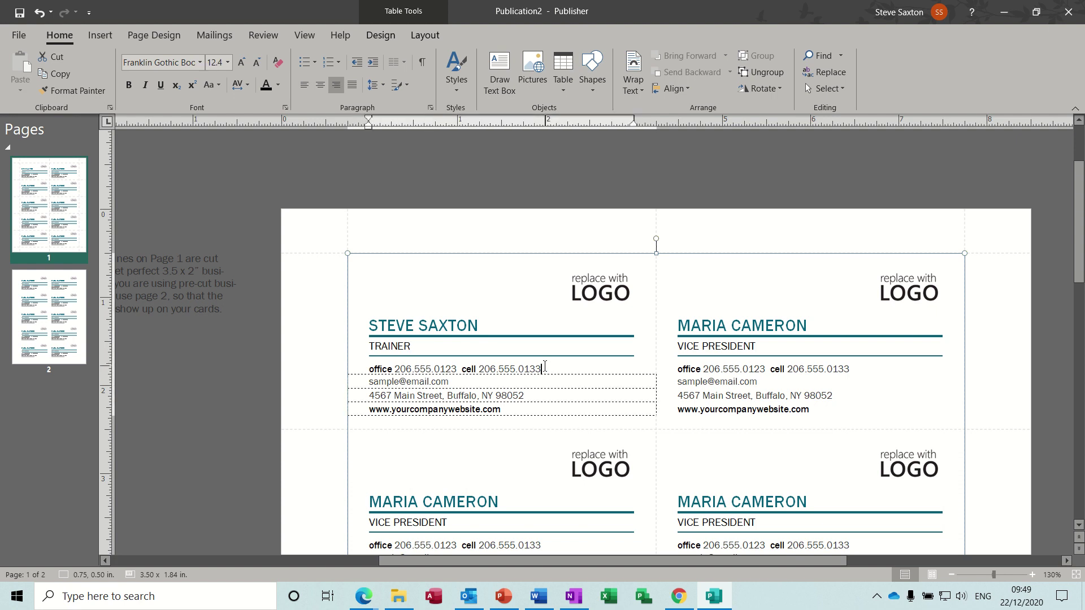
{"action": "key", "text": "BackSpace"}
{"action": "key", "text": "BackSpace"}
{"action": "key", "text": "BackSpace"}
{"action": "key", "text": "BackSpace"}
{"action": "key", "text": "BackSpace"}
{"action": "key", "text": "BackSpace"}
{"action": "key", "text": "BackSpace"}
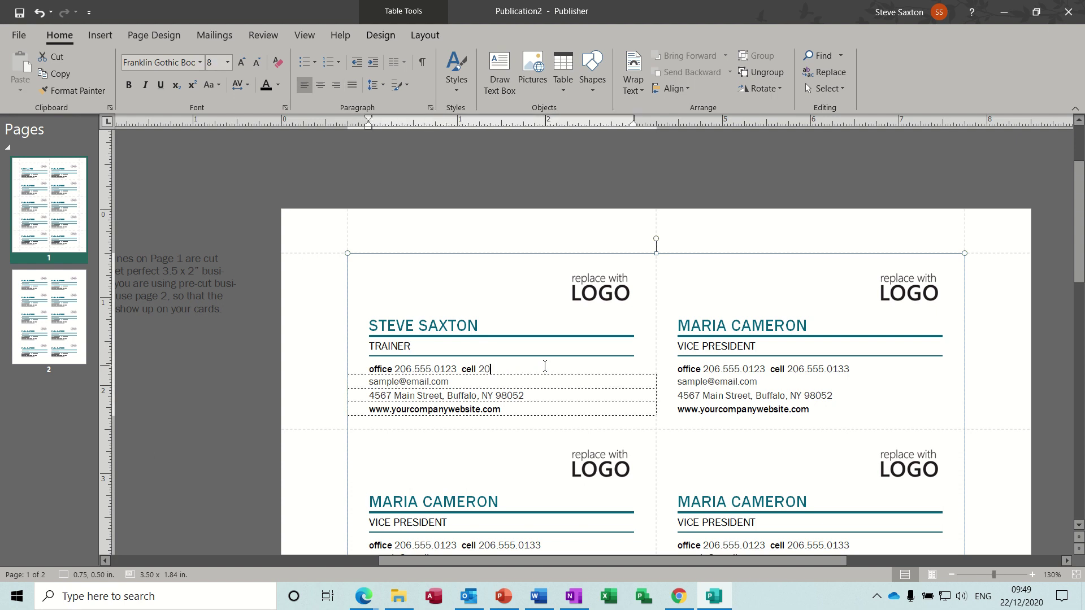
{"action": "key", "text": "BackSpace"}
{"action": "key", "text": "BackSpace"}
{"action": "key", "text": "BackSpace"}
{"action": "key", "text": "BackSpace"}
{"action": "key", "text": "BackSpace"}
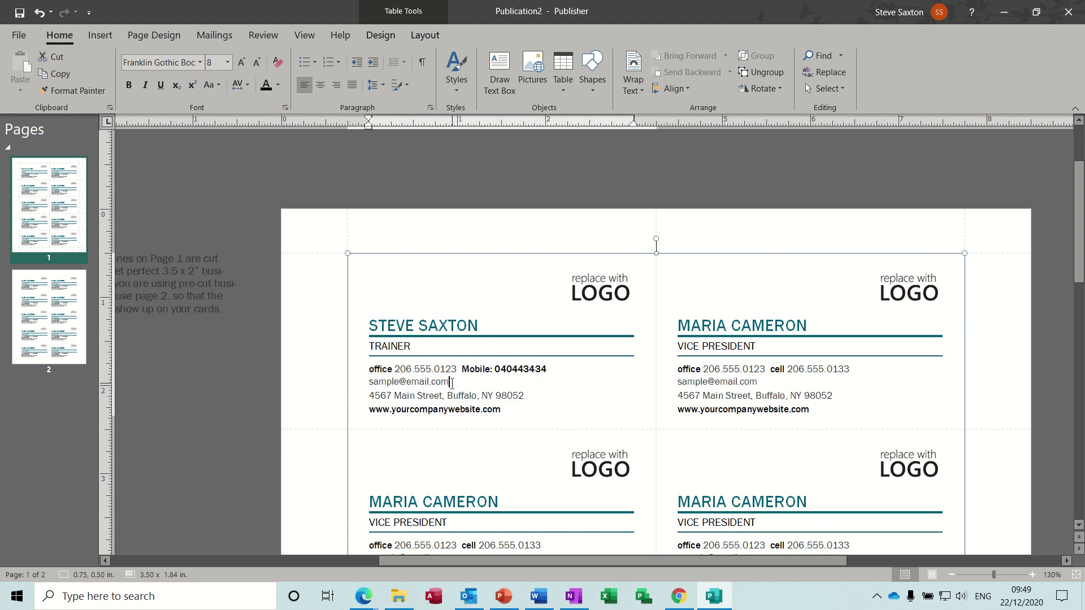
{"action": "left_click_drag", "start_coordinate": [451, 383], "coordinate": [377, 384]}
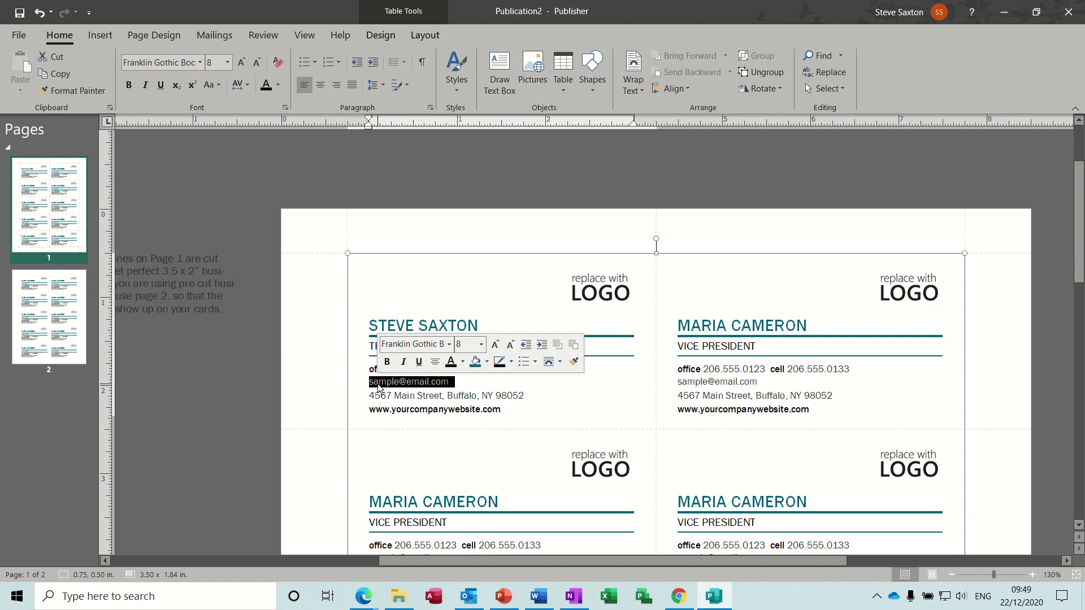
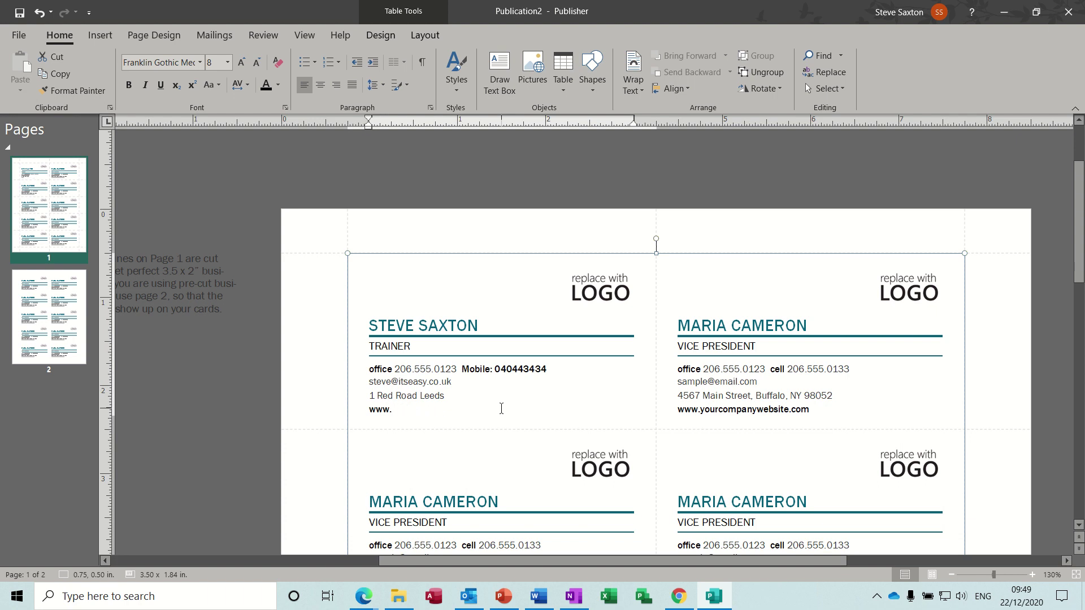
{"action": "type", "text": "itseasy.co.uk"}
Insert the High-Res-PNG logo picture from the Archive > Logo folder
{"action": "left_click", "coordinate": [597, 282]}
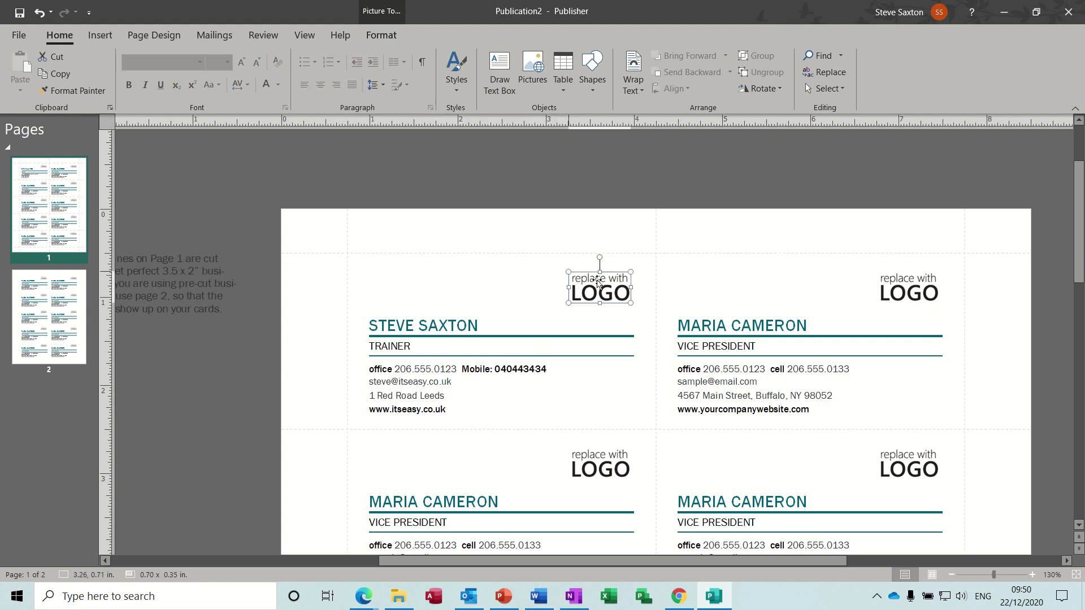
{"action": "double_click", "coordinate": [597, 282]}
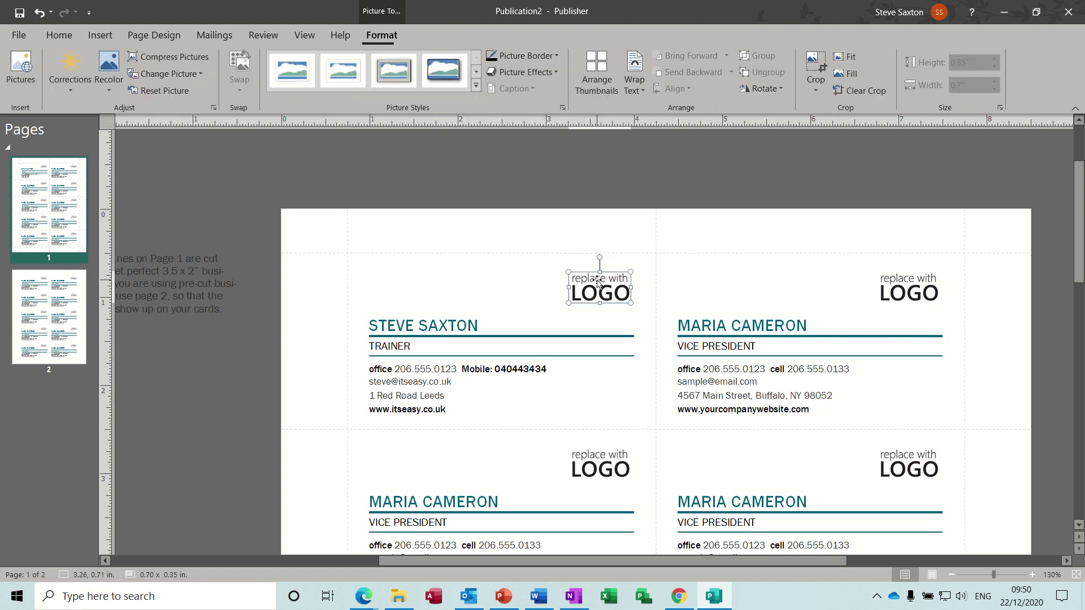
{"action": "left_click", "coordinate": [102, 36]}
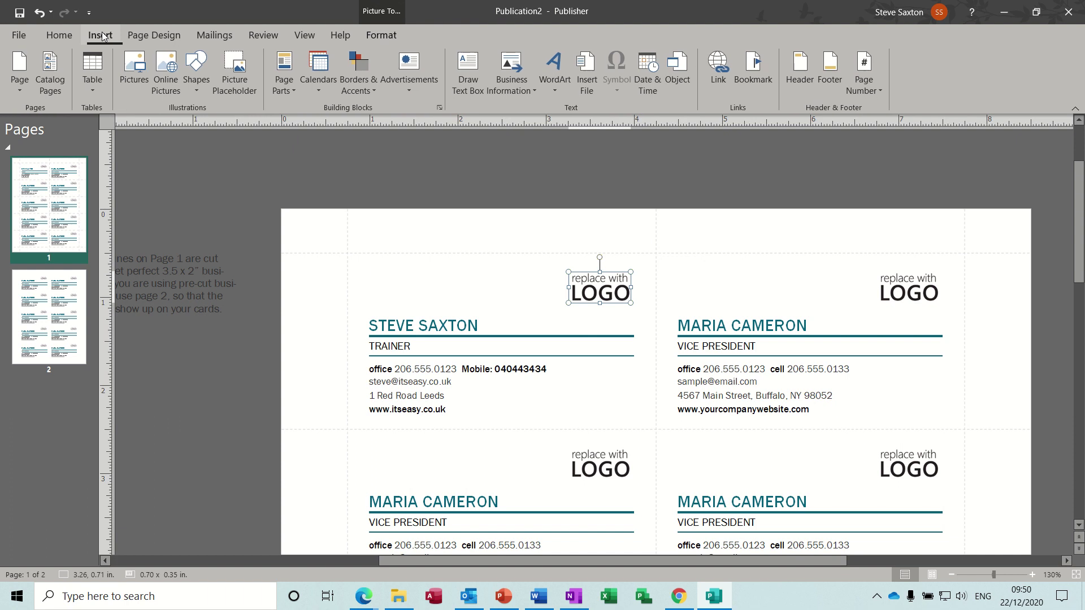
{"action": "left_click", "coordinate": [139, 69]}
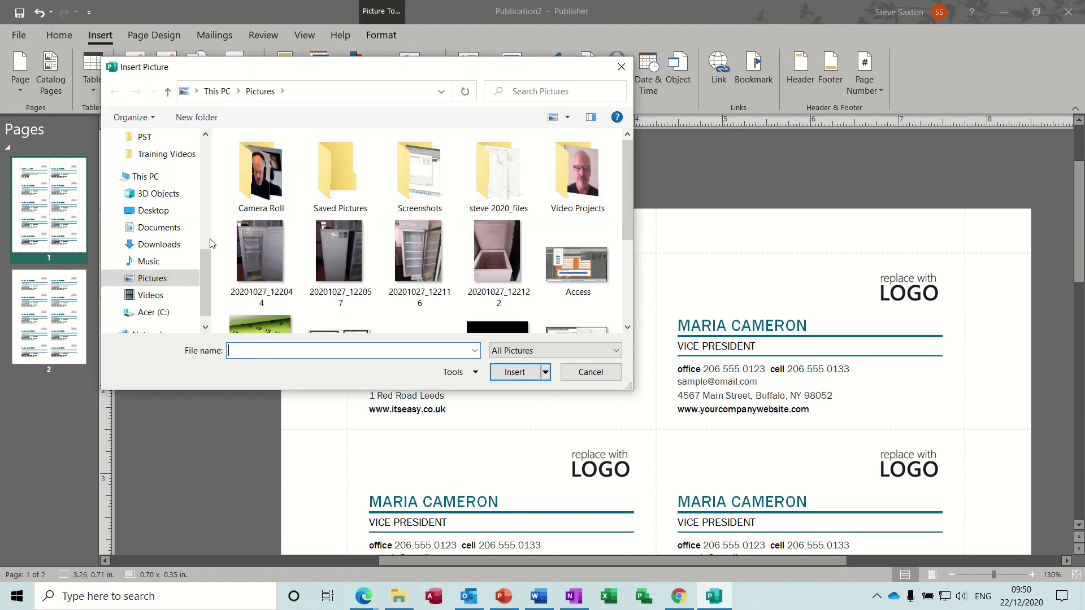
{"action": "scroll", "coordinate": [206, 269], "scroll_direction": "up", "scroll_amount": 3}
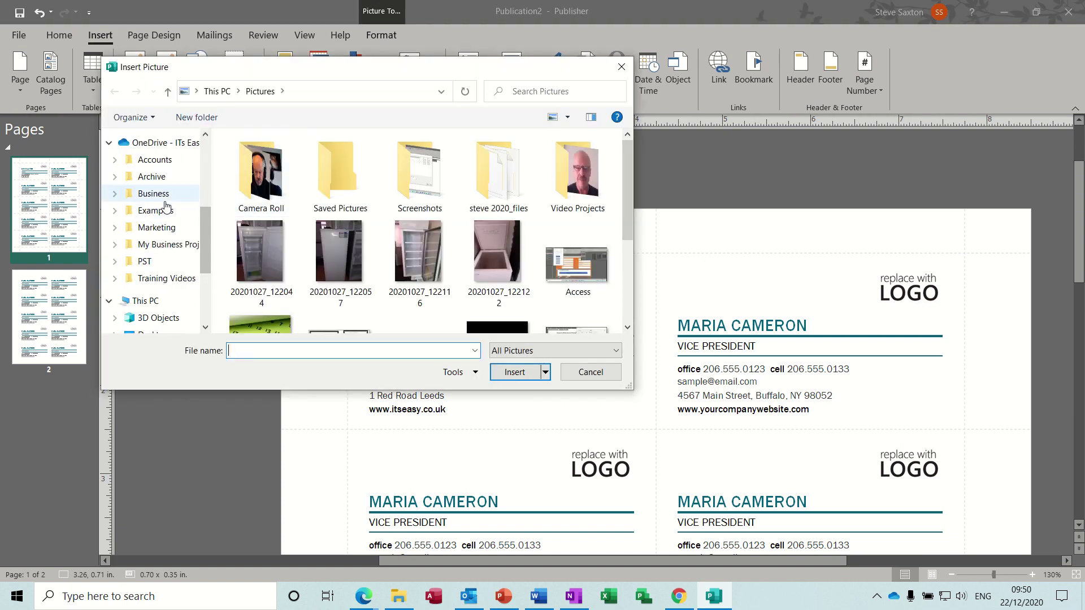
{"action": "left_click", "coordinate": [152, 177]}
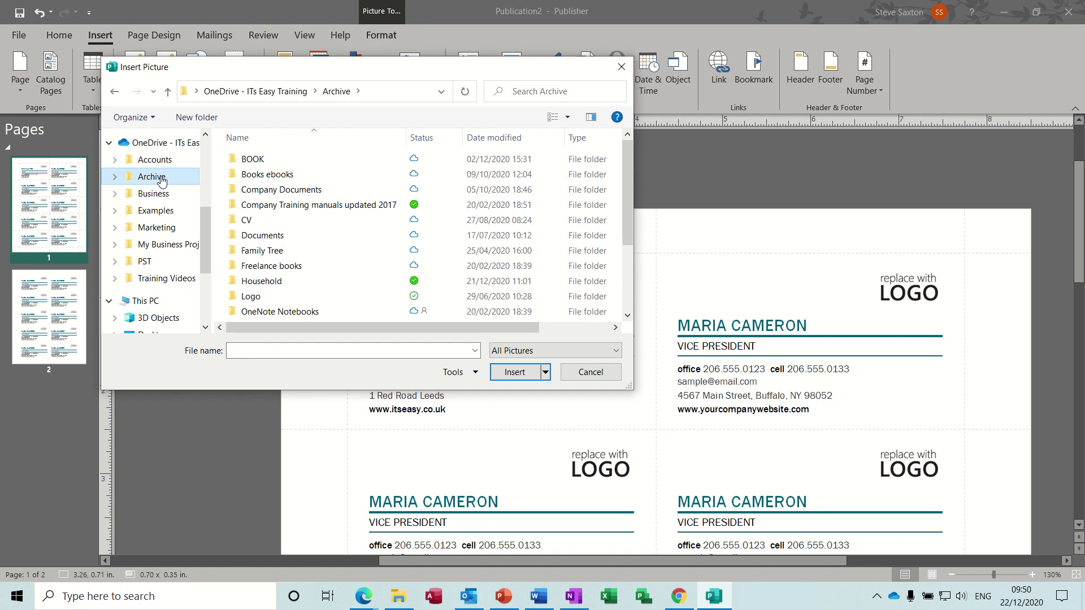
{"action": "double_click", "coordinate": [317, 295]}
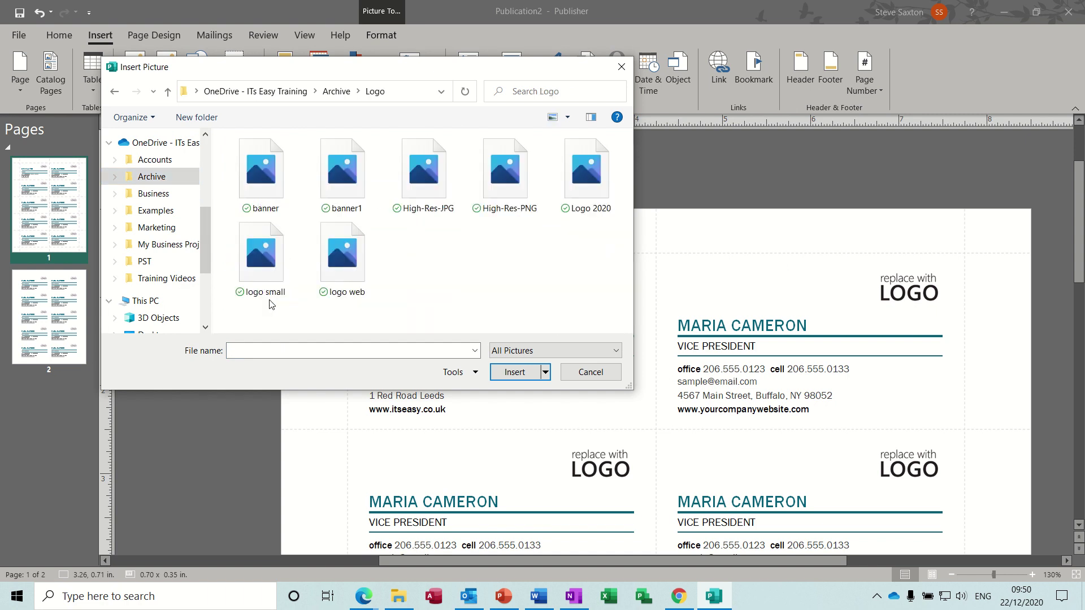
{"action": "double_click", "coordinate": [506, 192]}
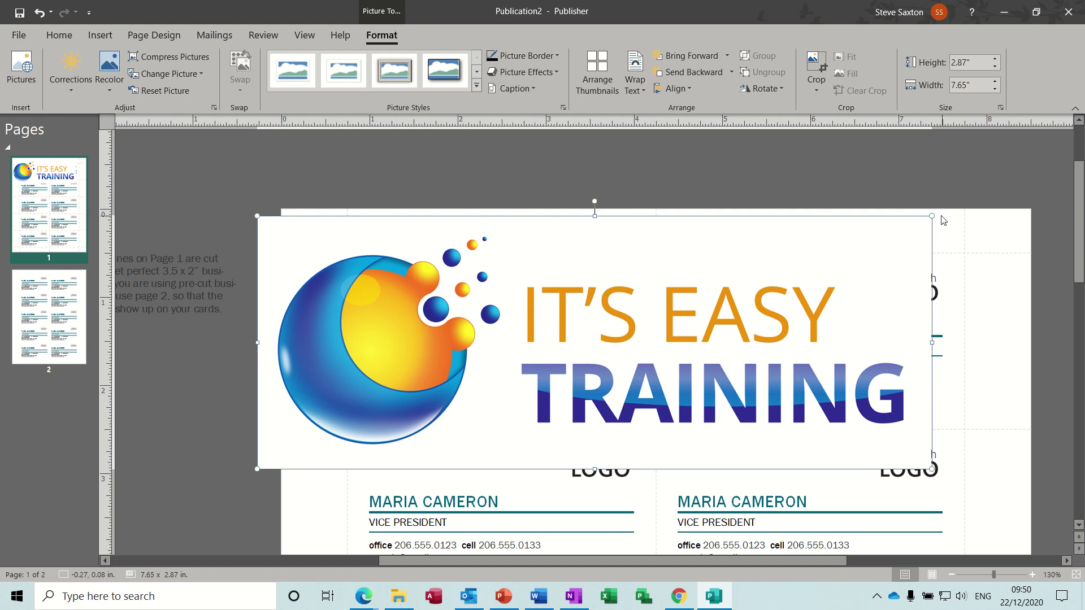
Shrink the logo, swap it onto the first card's placeholder and size it about 1 by 0.5 in
{"action": "left_click_drag", "start_coordinate": [933, 212], "coordinate": [390, 419]}
{"action": "left_click_drag", "start_coordinate": [325, 443], "coordinate": [579, 289]}
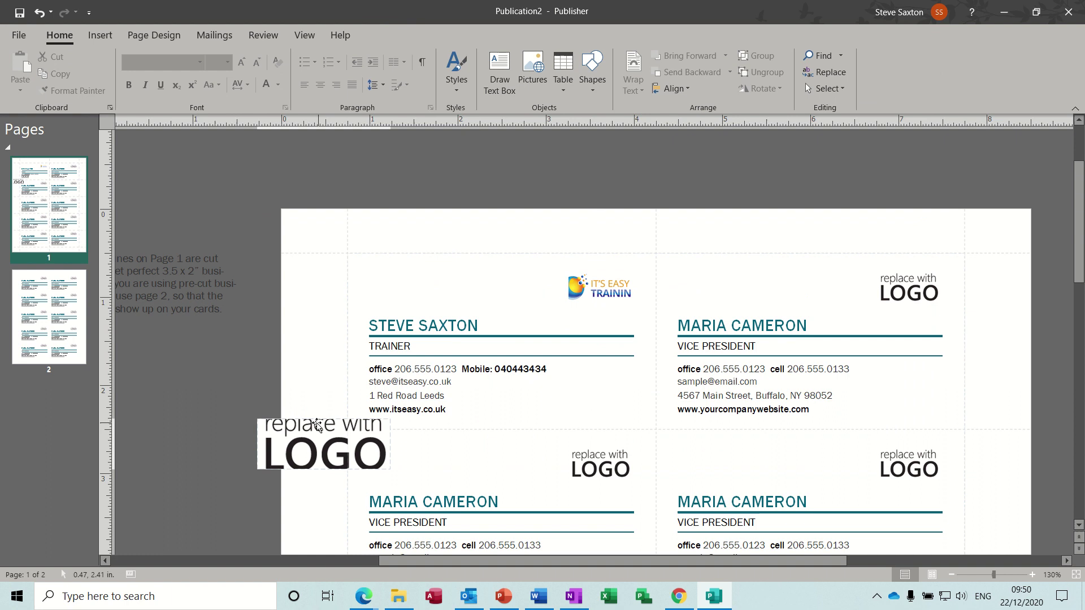
{"action": "left_click", "coordinate": [574, 300]}
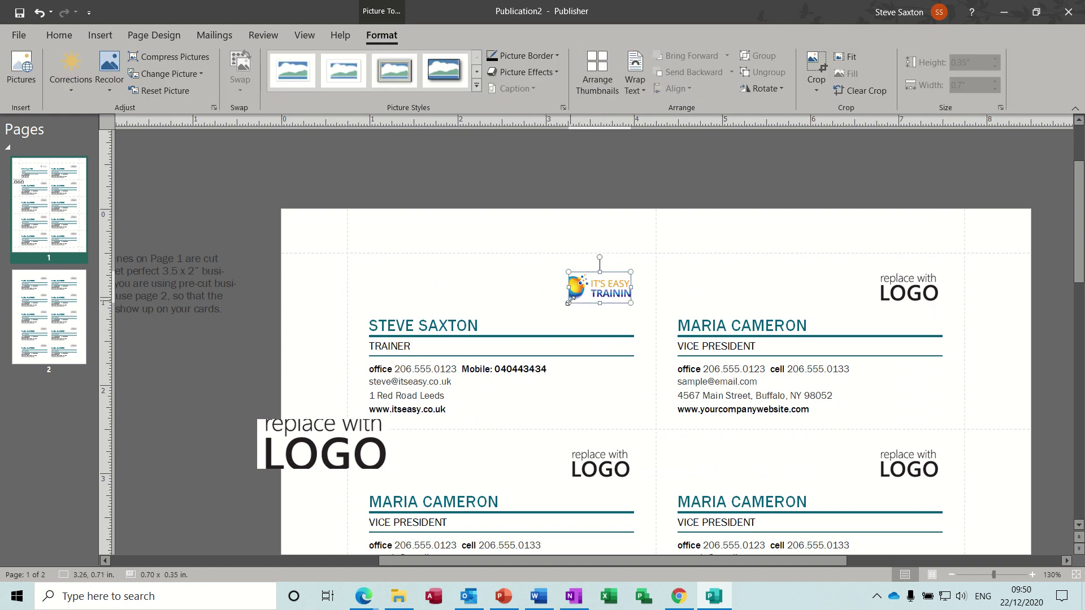
{"action": "left_click_drag", "start_coordinate": [571, 301], "coordinate": [547, 305]}
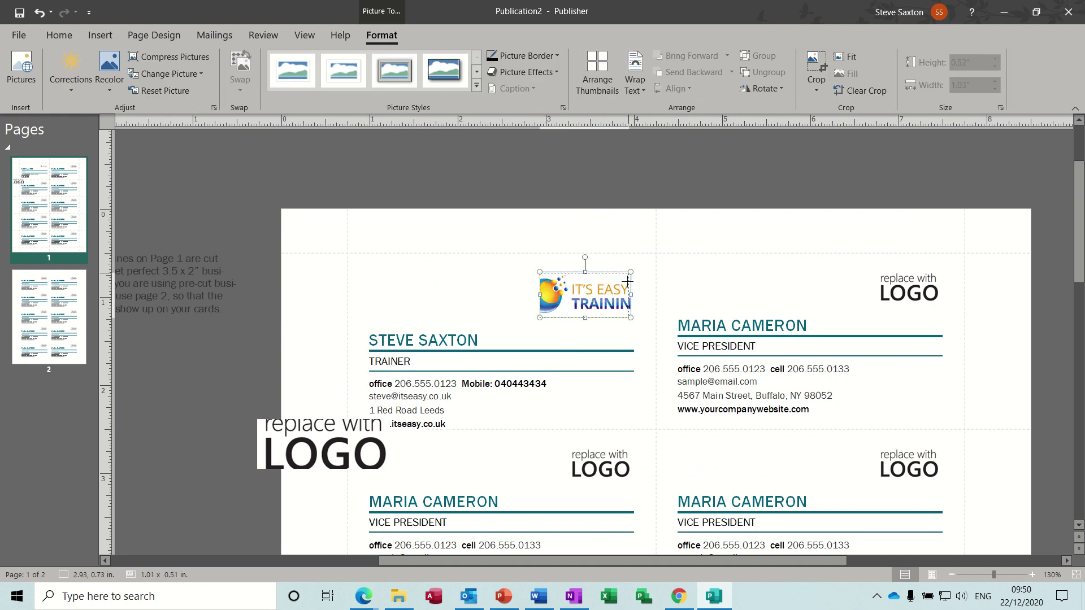
{"action": "left_click_drag", "start_coordinate": [631, 274], "coordinate": [628, 275]}
Delete the logo and remove the LOGO placeholder from the first card
{"action": "key", "text": "Delete"}
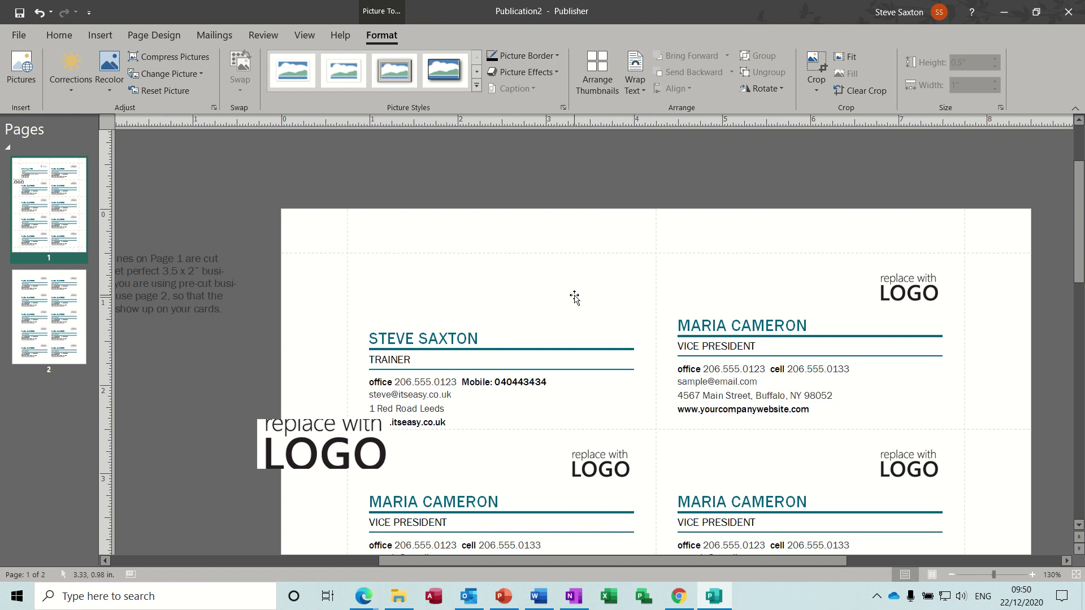
{"action": "left_click", "coordinate": [563, 285]}
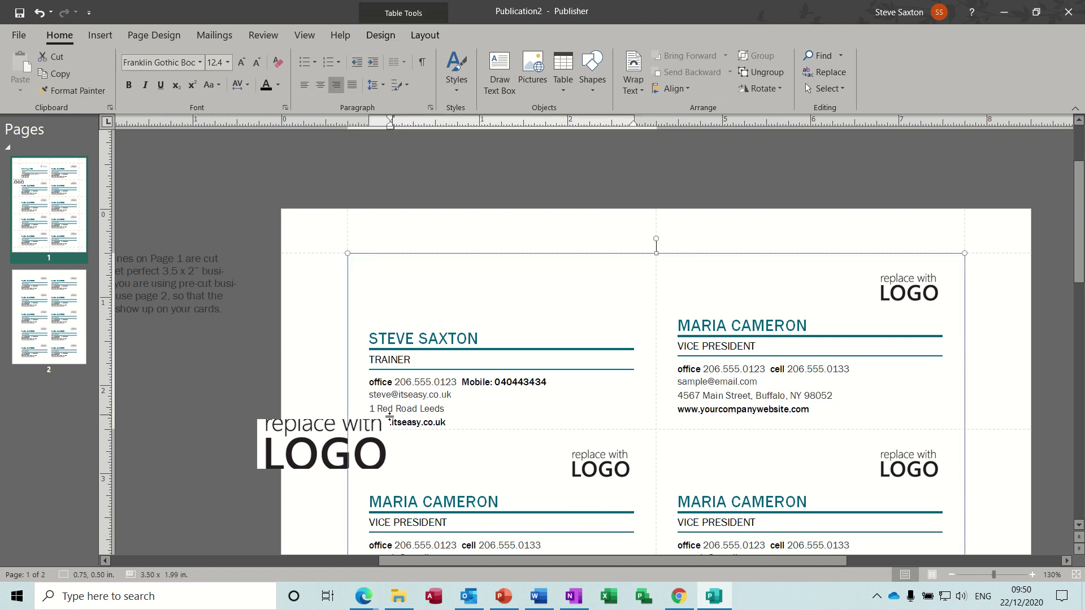
{"action": "left_click", "coordinate": [316, 437]}
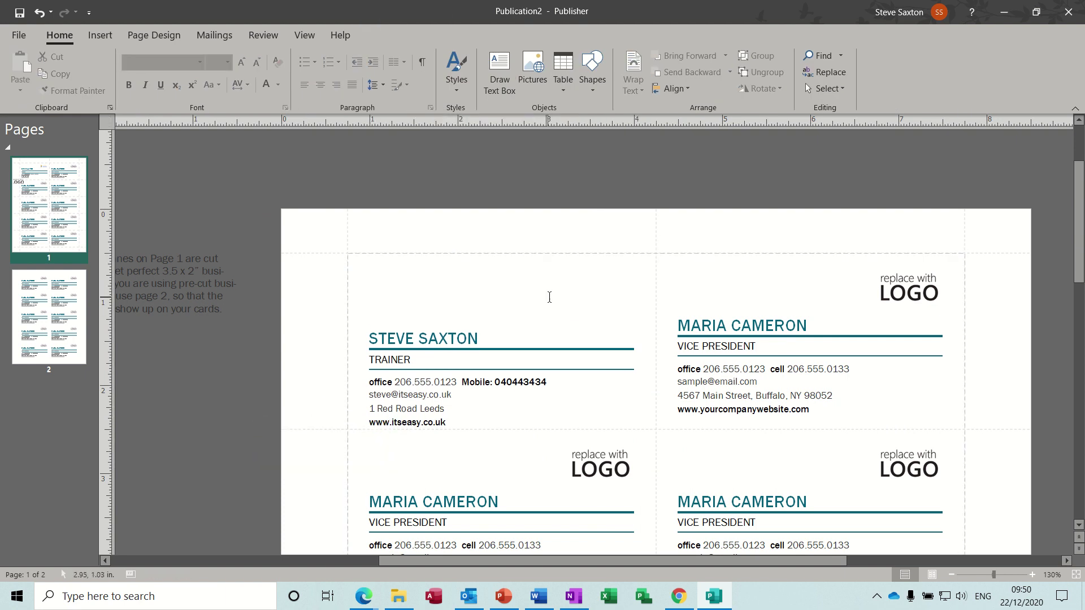
{"action": "left_click", "coordinate": [568, 286]}
Insert the 'logo small' picture and resize it to about 1.32 x 0.50 in on the card
{"action": "left_click", "coordinate": [104, 34]}
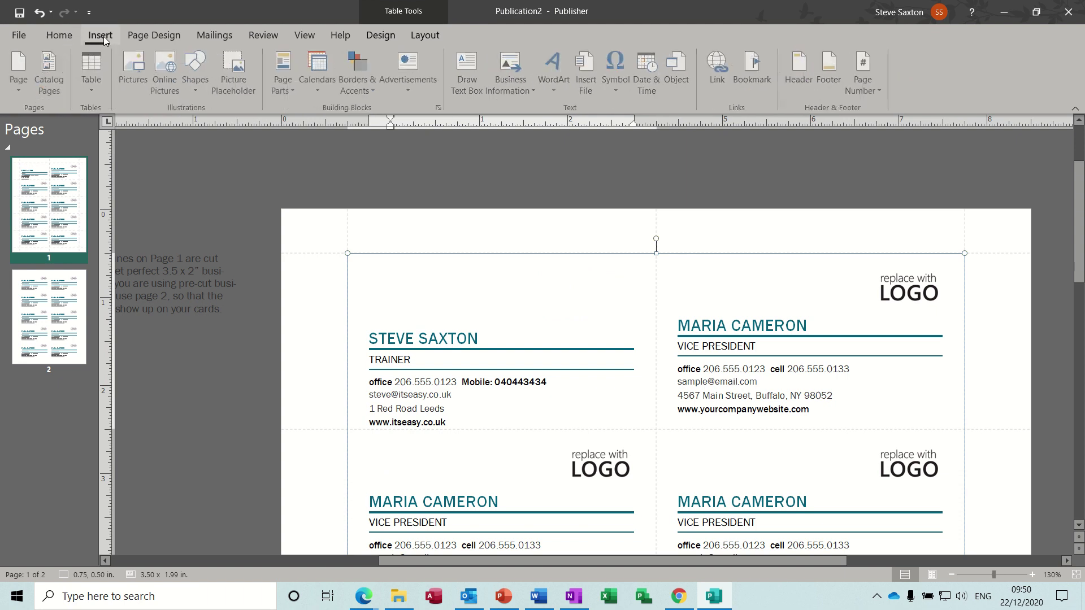
{"action": "left_click", "coordinate": [134, 68]}
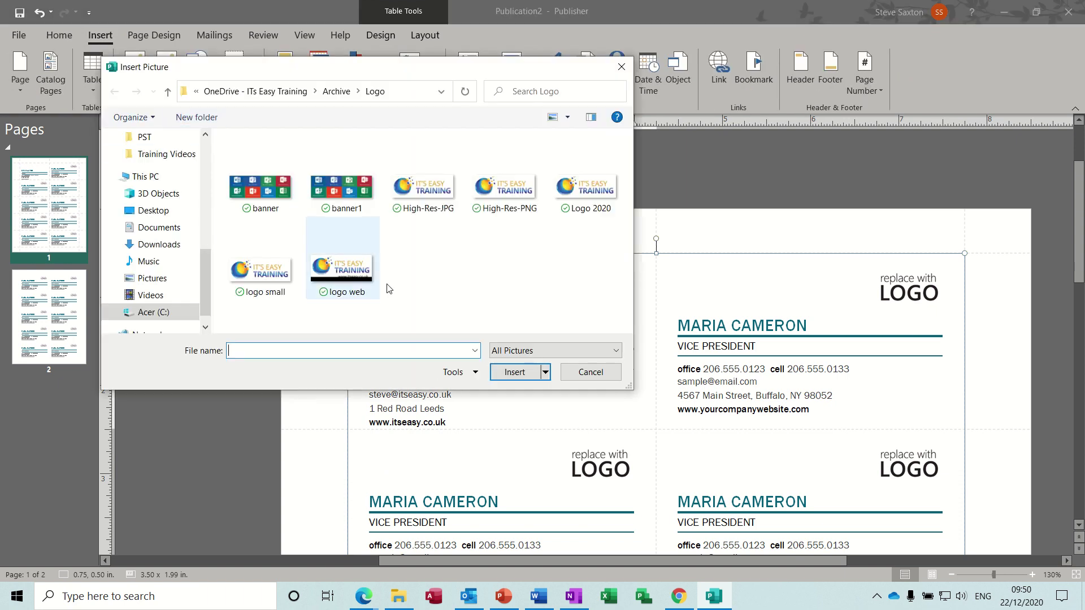
{"action": "double_click", "coordinate": [265, 280]}
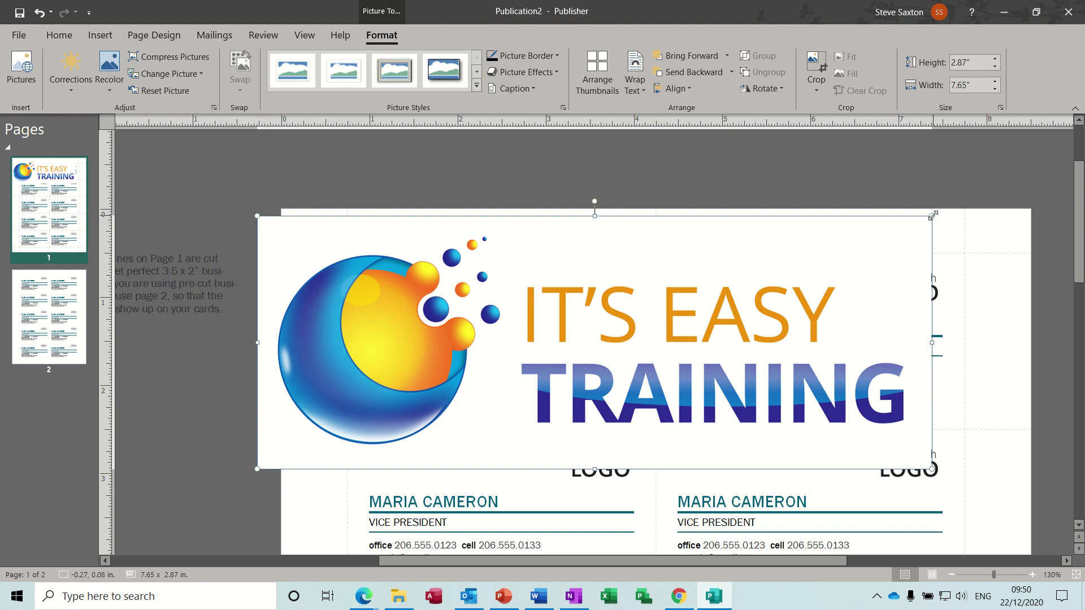
{"action": "left_click_drag", "start_coordinate": [495, 415], "coordinate": [608, 290]}
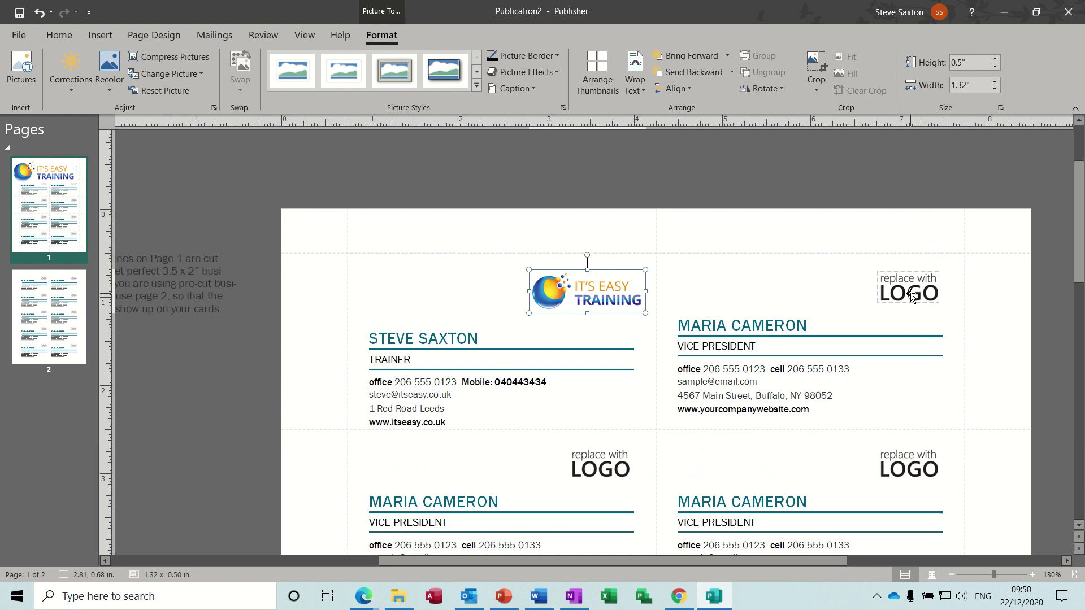
{"action": "left_click", "coordinate": [623, 242]}
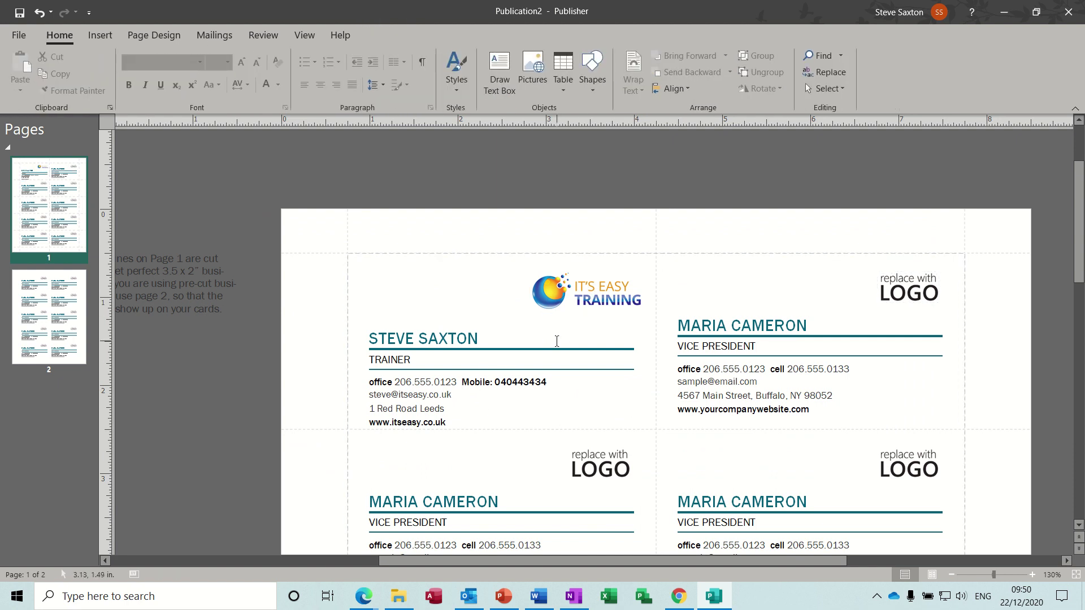
{"action": "left_click", "coordinate": [483, 339]}
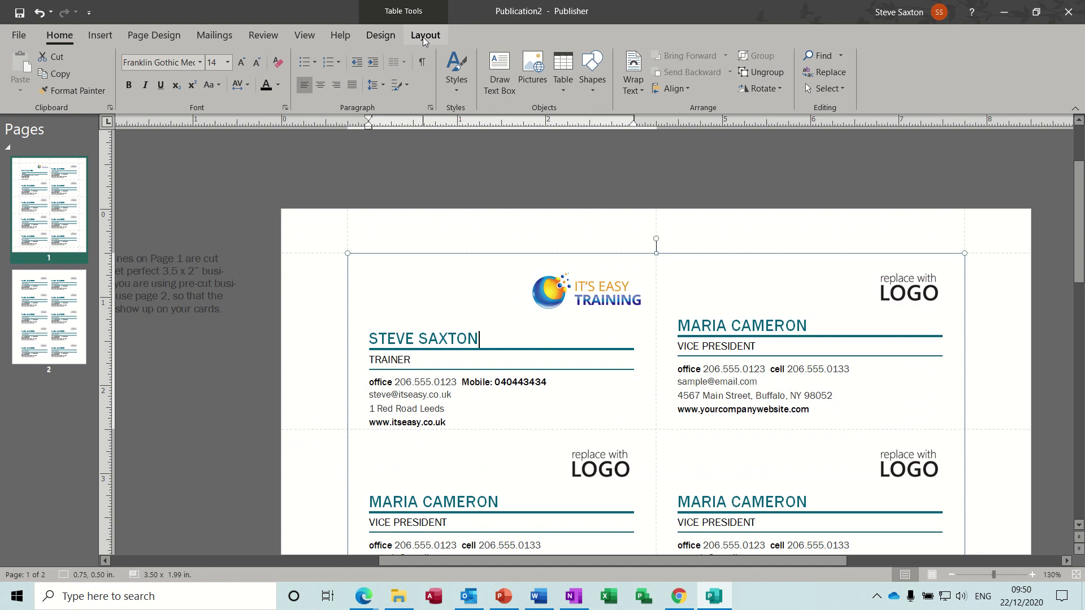
{"action": "left_click", "coordinate": [424, 35]}
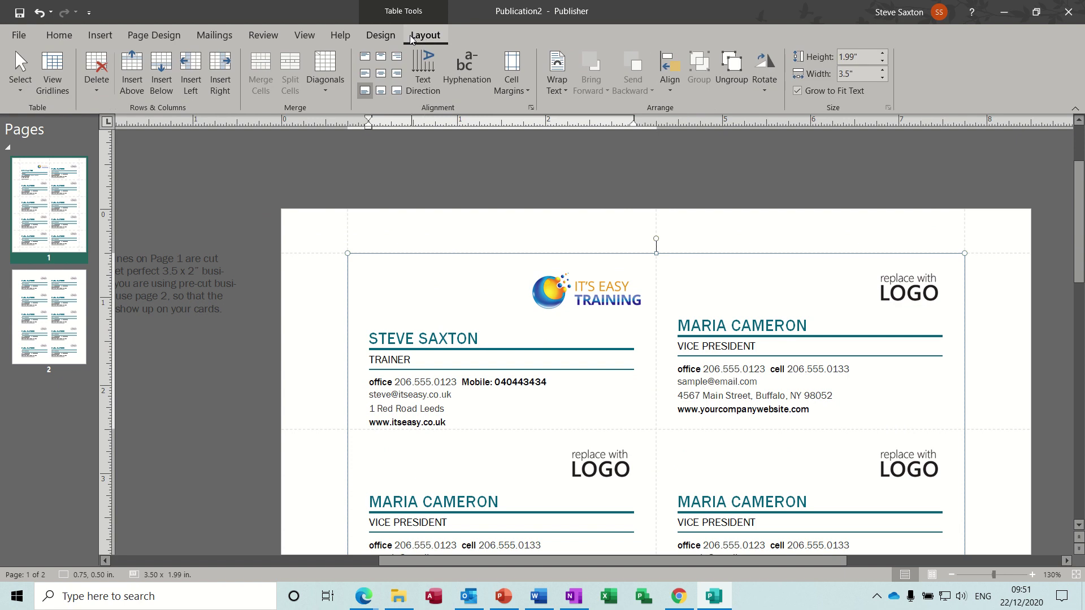
{"action": "left_click", "coordinate": [380, 35]}
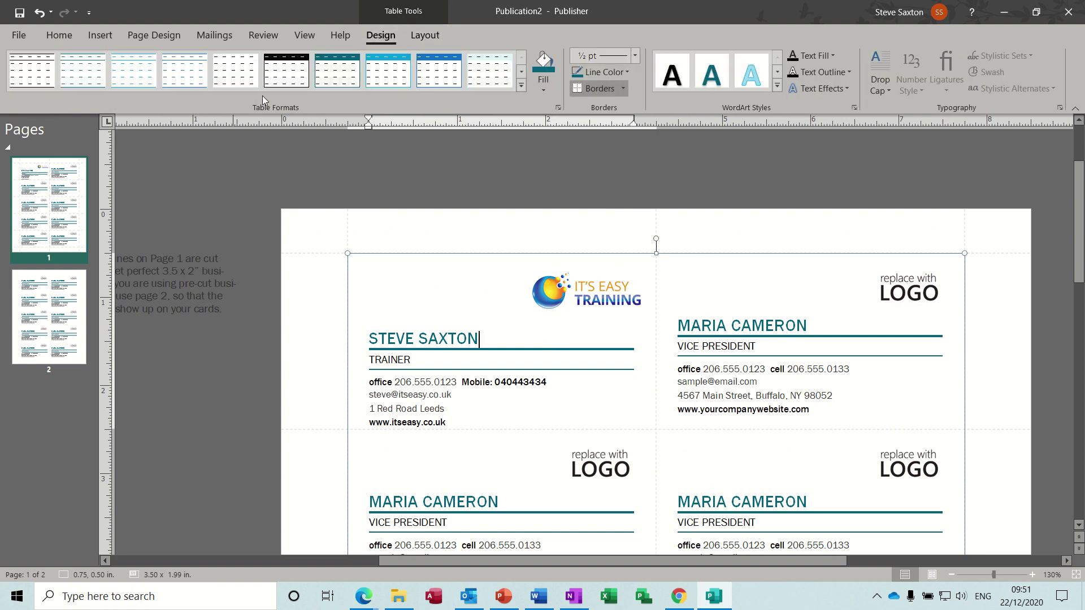
{"action": "left_click", "coordinate": [543, 91]}
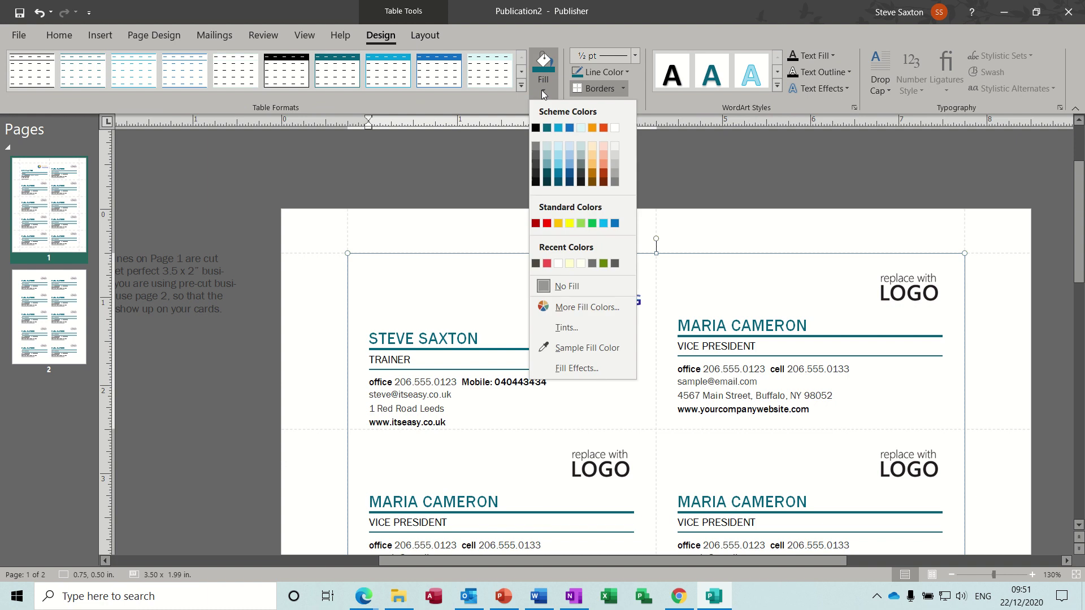
{"action": "left_click", "coordinate": [557, 164]}
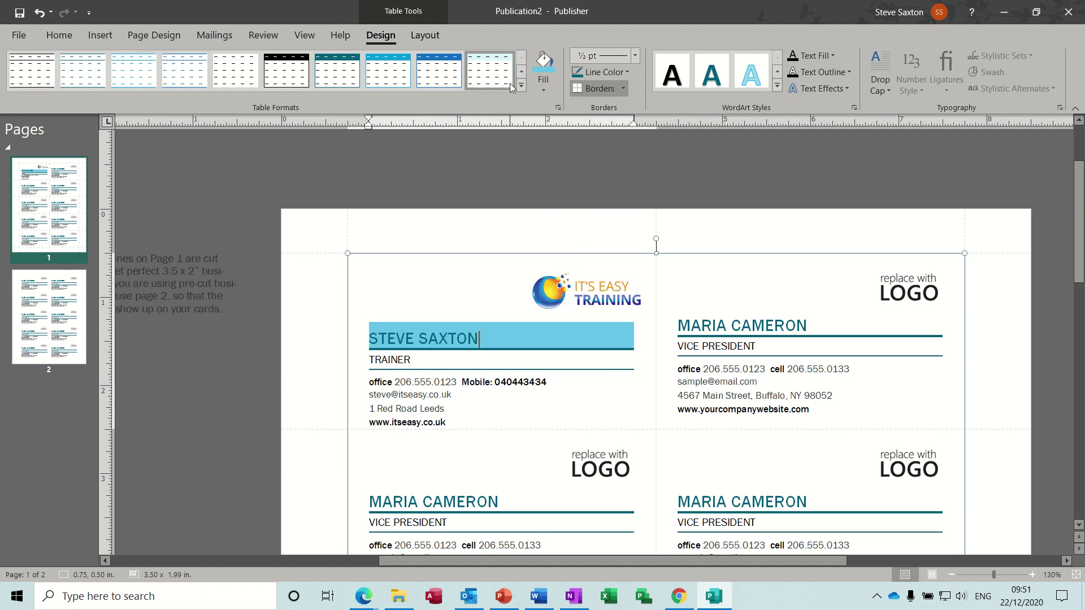
{"action": "left_click", "coordinate": [428, 38]}
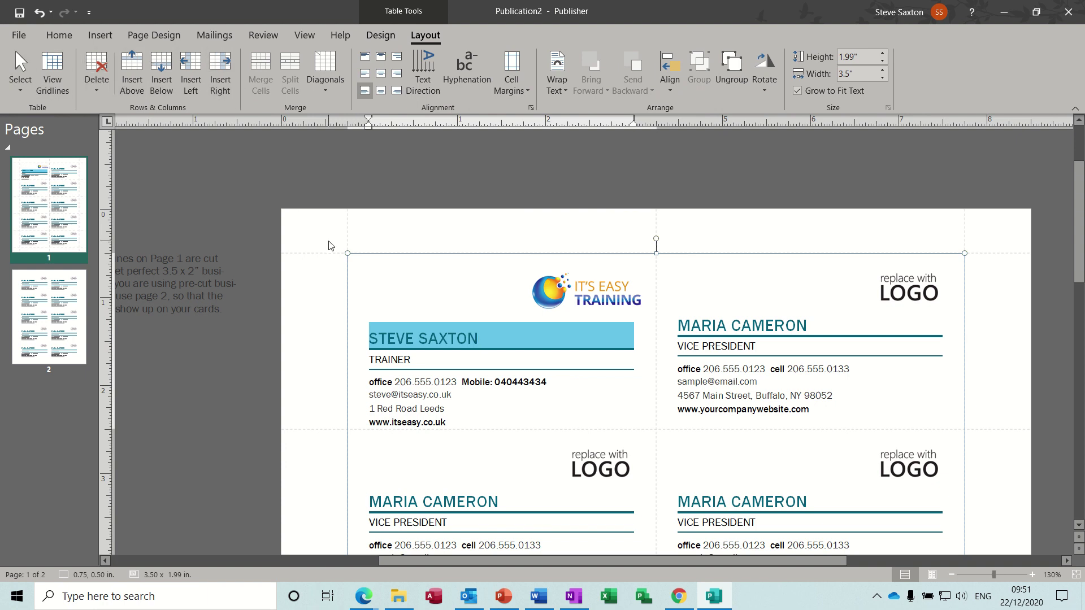
{"action": "left_click", "coordinate": [415, 383]}
{"action": "left_click", "coordinate": [383, 75]}
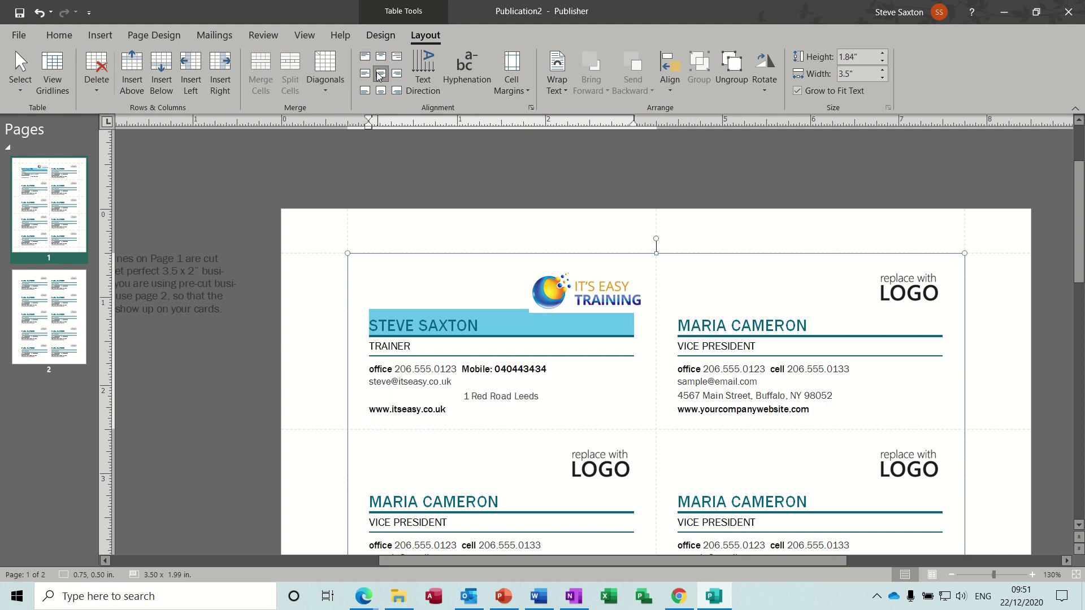
{"action": "left_click", "coordinate": [366, 74]}
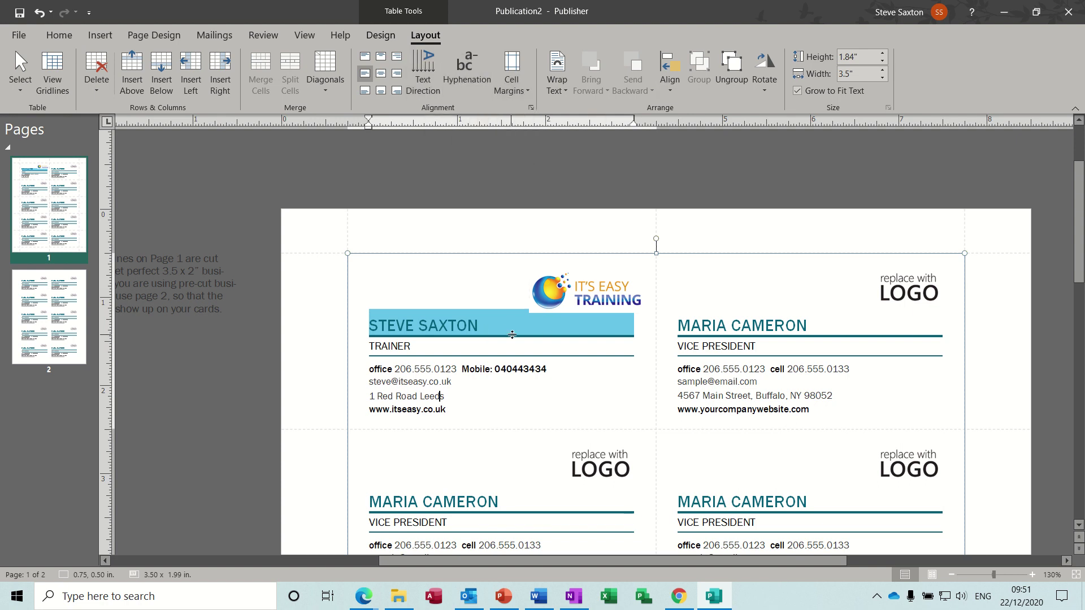
Nudge the It's Easy Training logo up slightly on the first card
{"action": "left_click", "coordinate": [560, 289]}
{"action": "left_click_drag", "start_coordinate": [559, 289], "coordinate": [563, 281]}
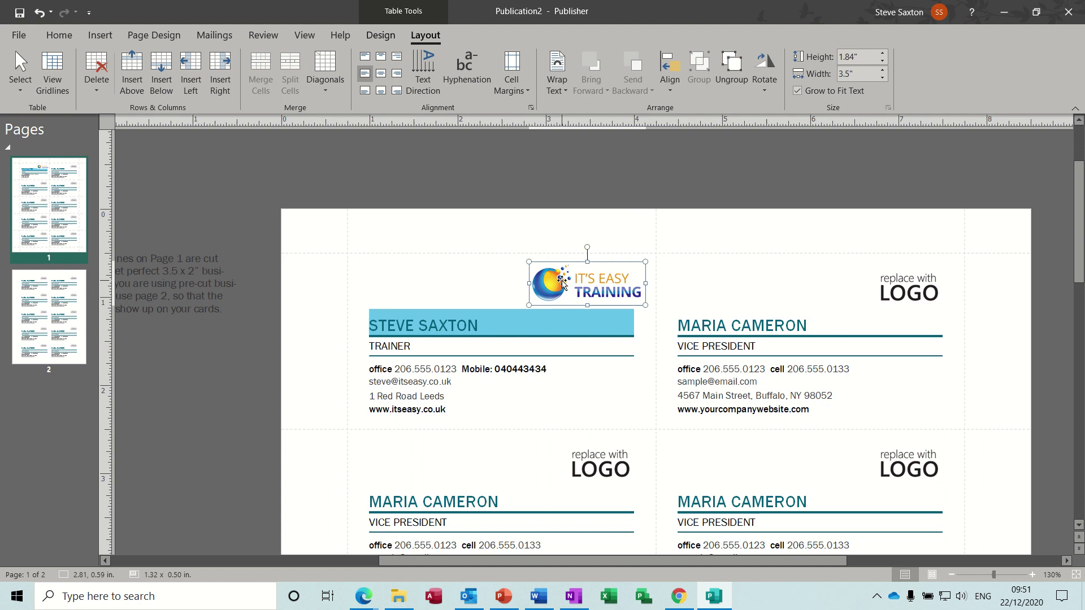
{"action": "left_click", "coordinate": [565, 384]}
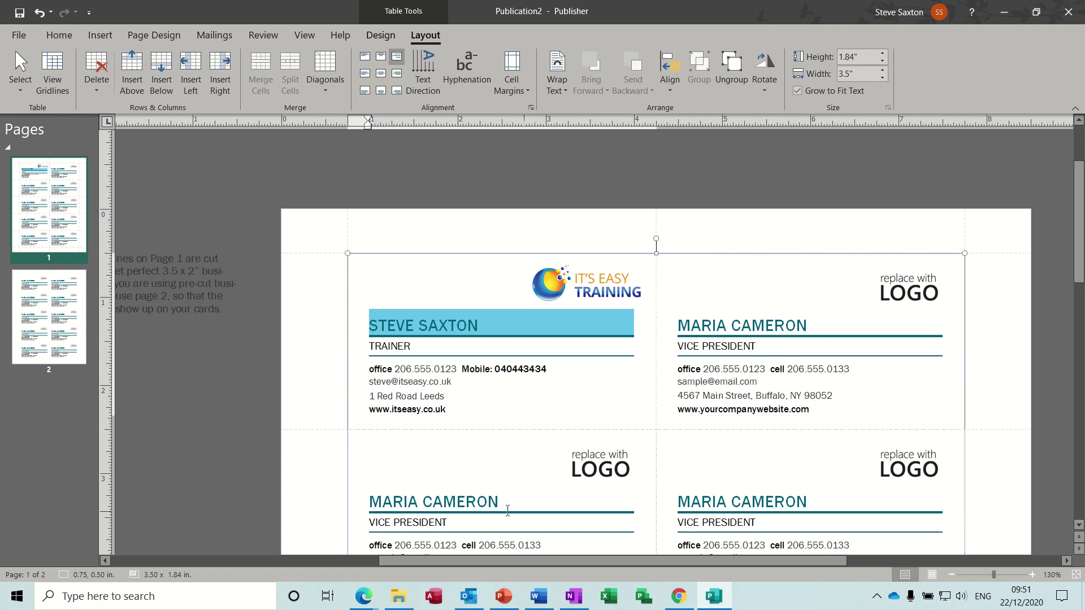
{"action": "left_click", "coordinate": [728, 275]}
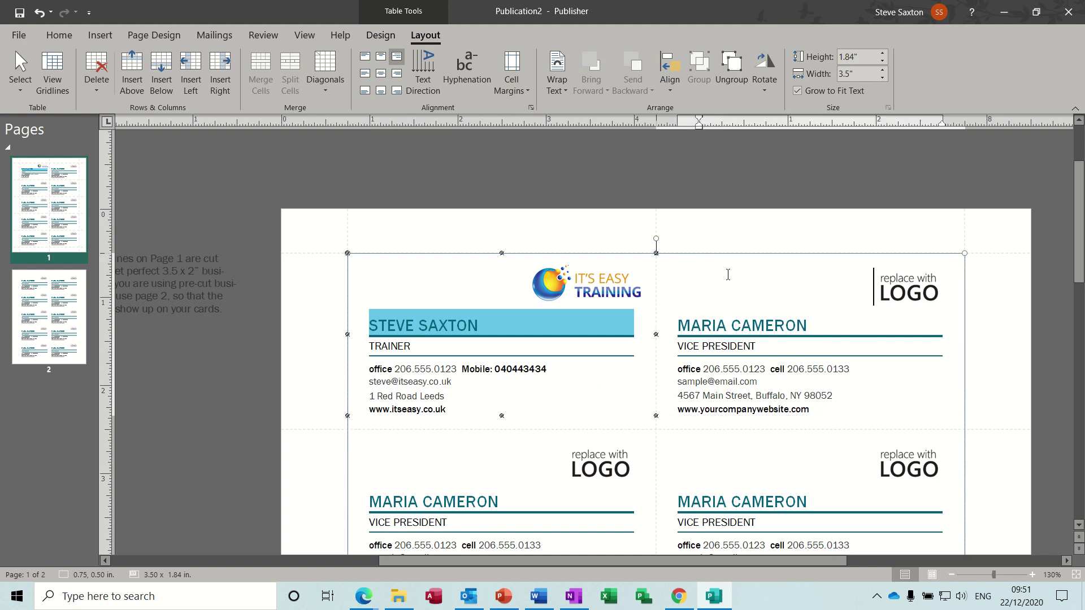
{"action": "left_click", "coordinate": [564, 496]}
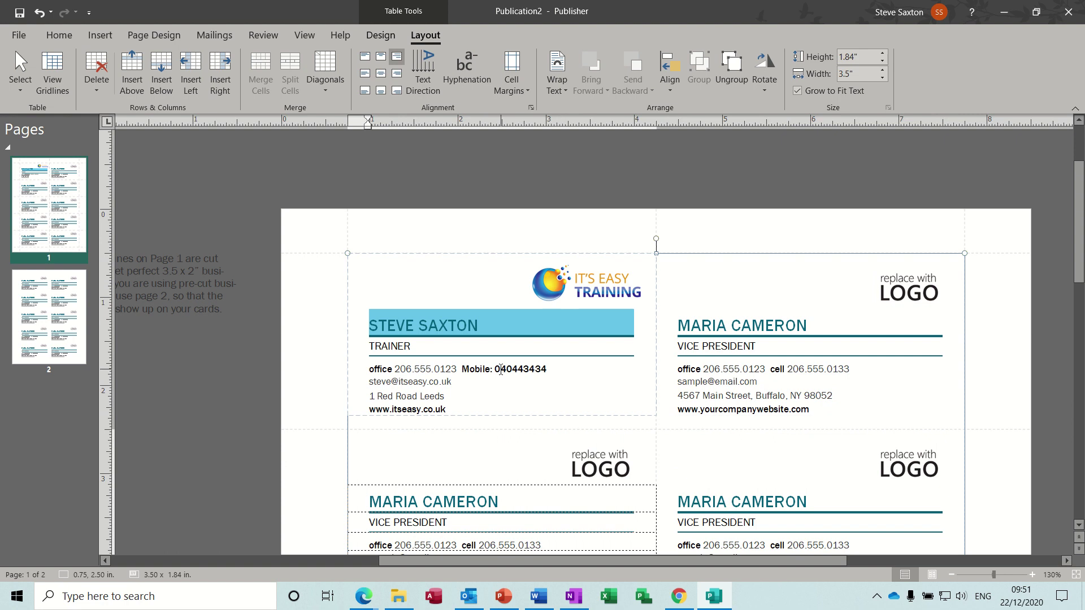
Close the publication, saving it as 'business card' in Documents
{"action": "key", "text": "alt+F4"}
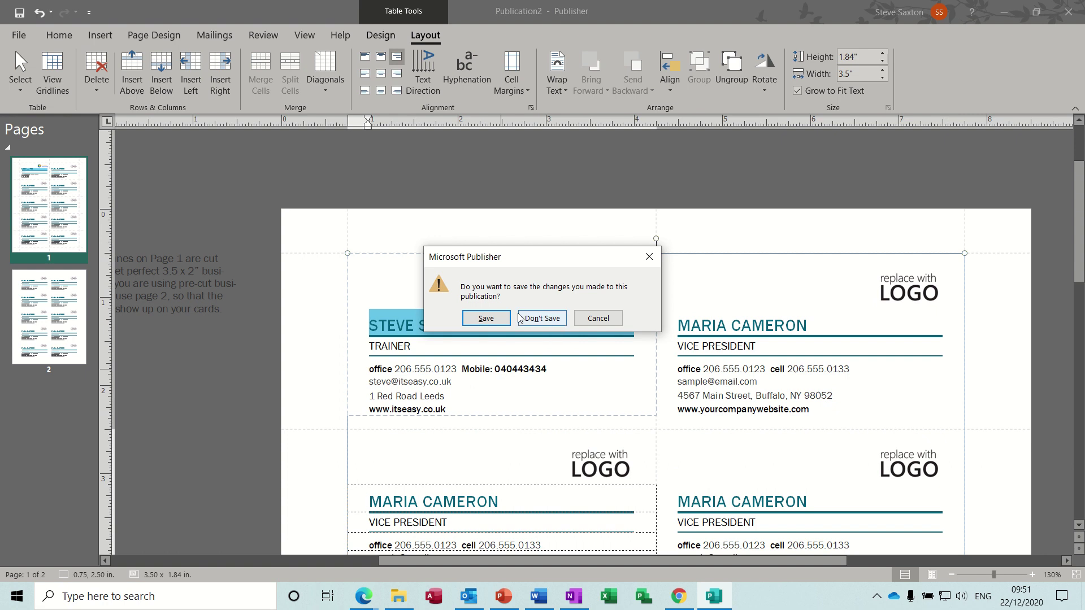
{"action": "left_click", "coordinate": [481, 321]}
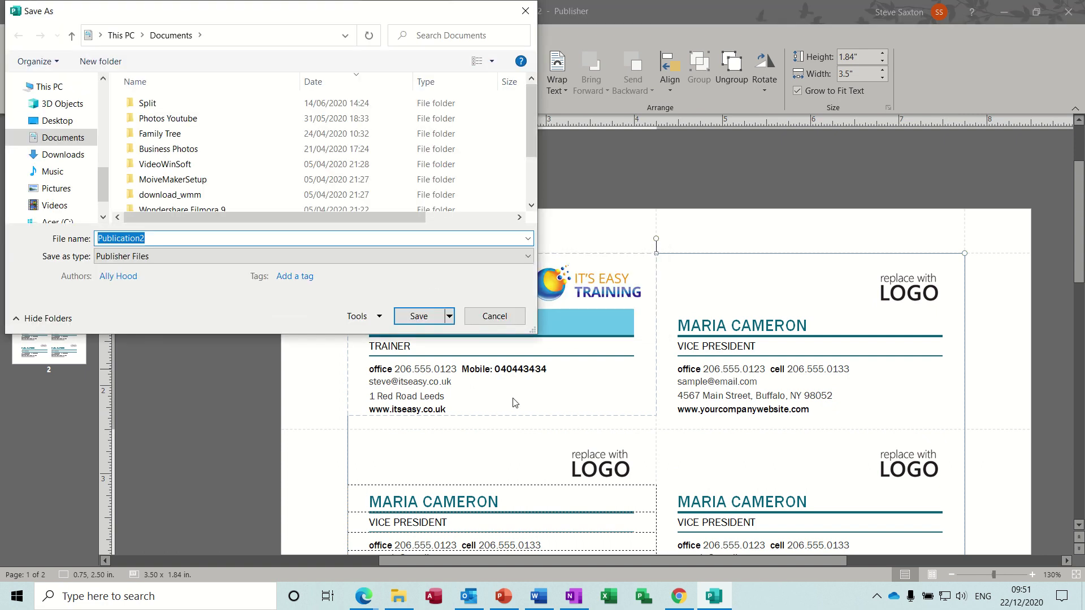
{"action": "type", "text": "business card"}
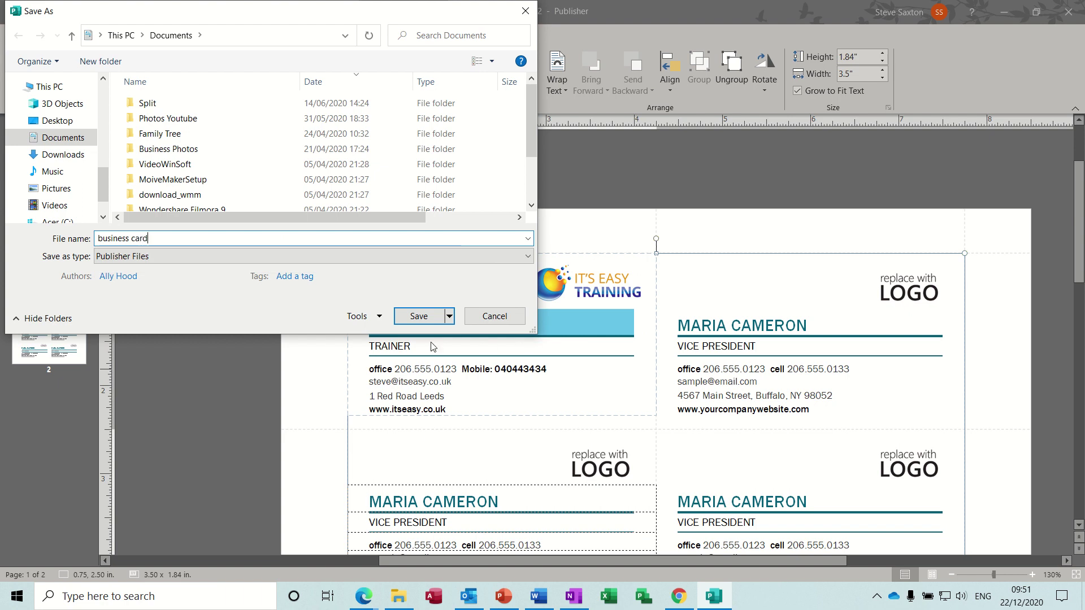
{"action": "left_click", "coordinate": [413, 317]}
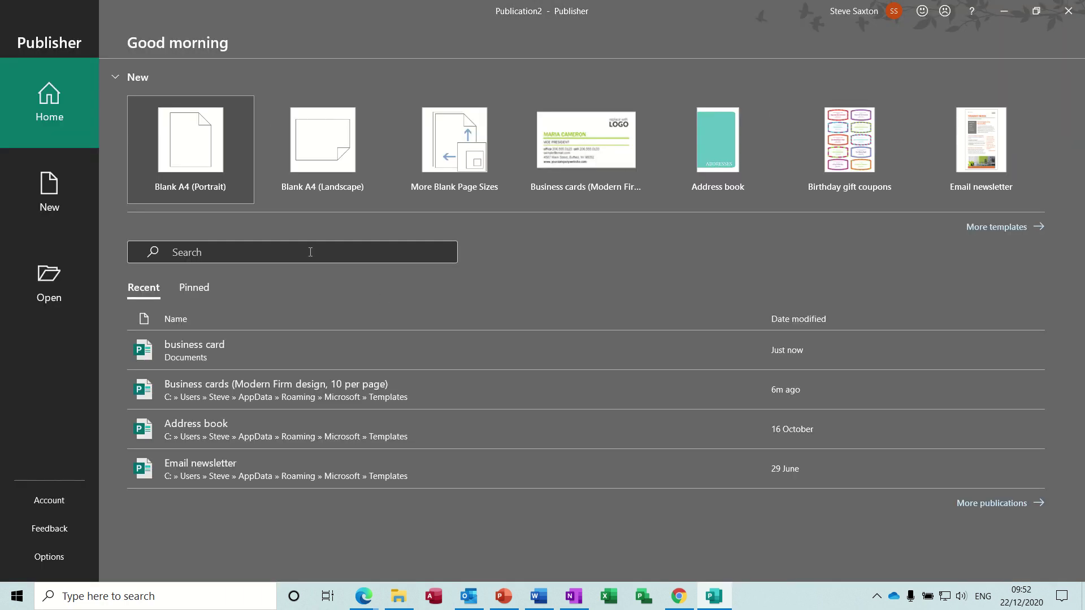
Create a publication from the Blank A4 (Portrait) template
{"action": "left_click", "coordinate": [51, 197]}
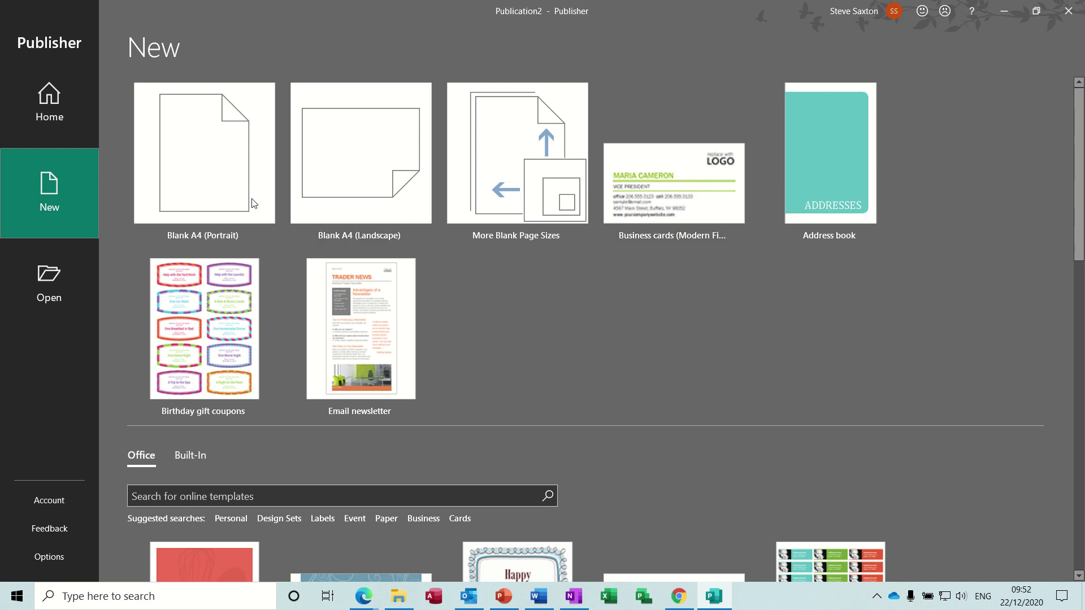
{"action": "left_click", "coordinate": [218, 139]}
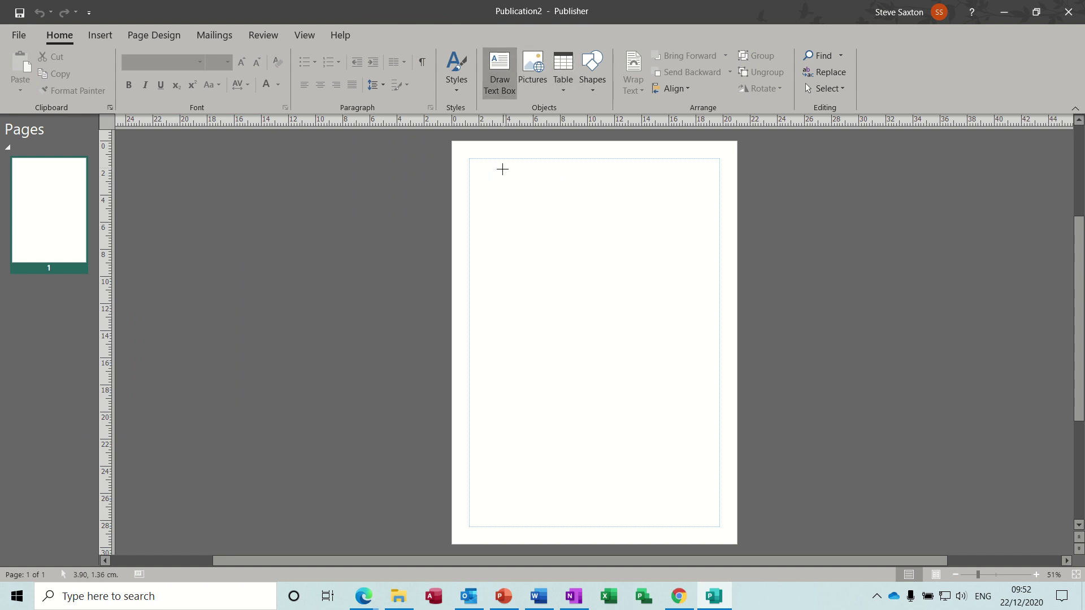
Draw a text box near the top-left, type sample text and flow its overflow into a linked second box
{"action": "mouse_move", "coordinate": [489, 175]}
{"action": "left_mouse_down"}
{"action": "mouse_move", "coordinate": [518, 204]}
{"action": "mouse_move", "coordinate": [598, 213]}
{"action": "mouse_move", "coordinate": [581, 261]}
{"action": "mouse_move", "coordinate": [533, 257]}
{"action": "mouse_move", "coordinate": [533, 202]}
{"action": "left_mouse_up"}
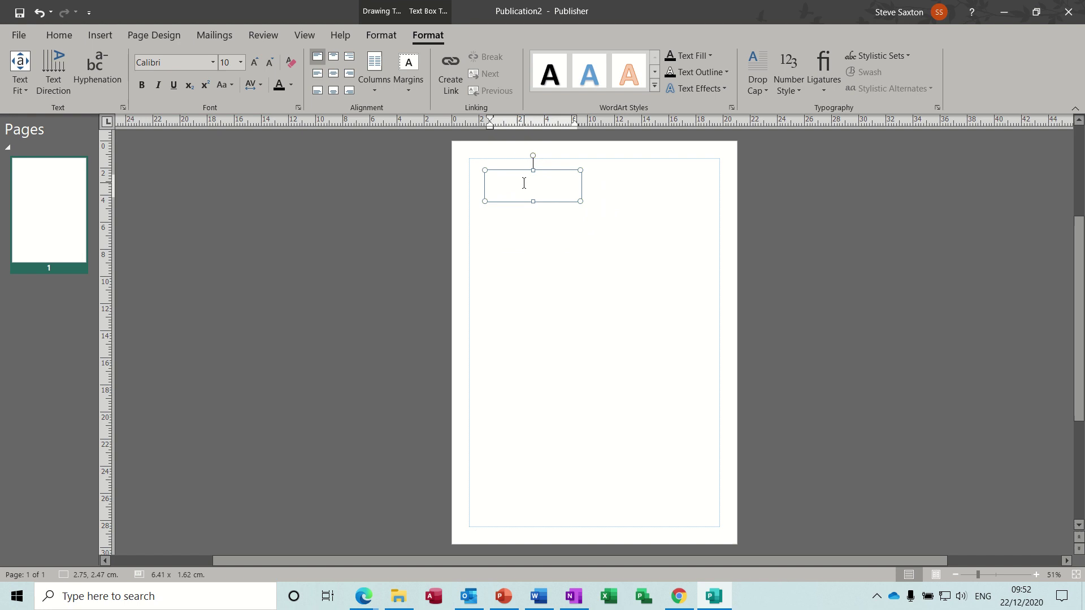
{"action": "type", "text": "Tbborf Ukd Ubdbr Gmclborf Bmcbborf ! orbw"}
{"action": "left_click", "coordinate": [581, 193]}
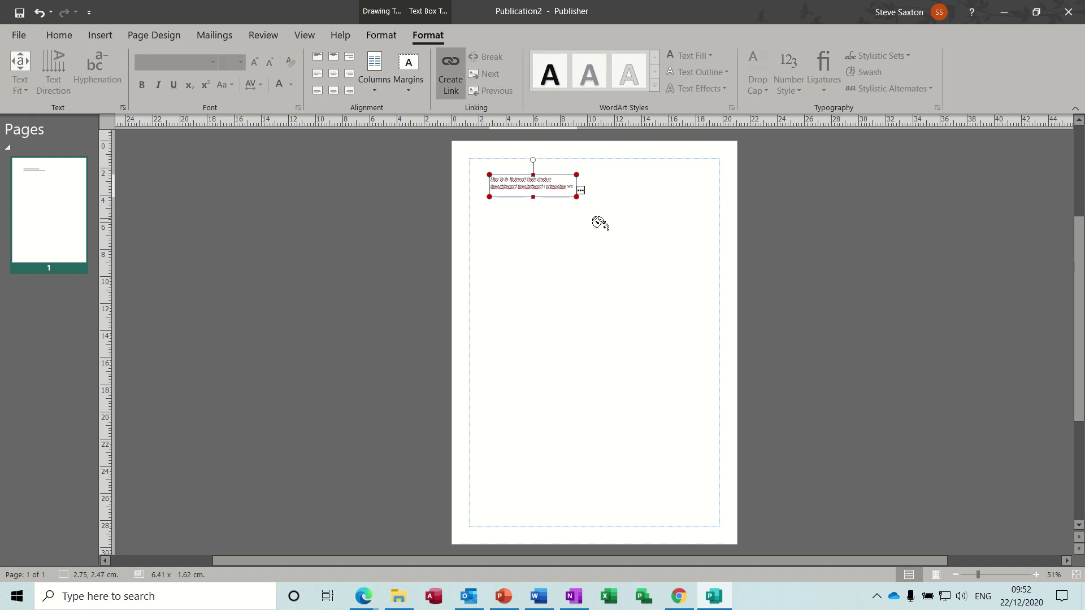
{"action": "left_click", "coordinate": [560, 219]}
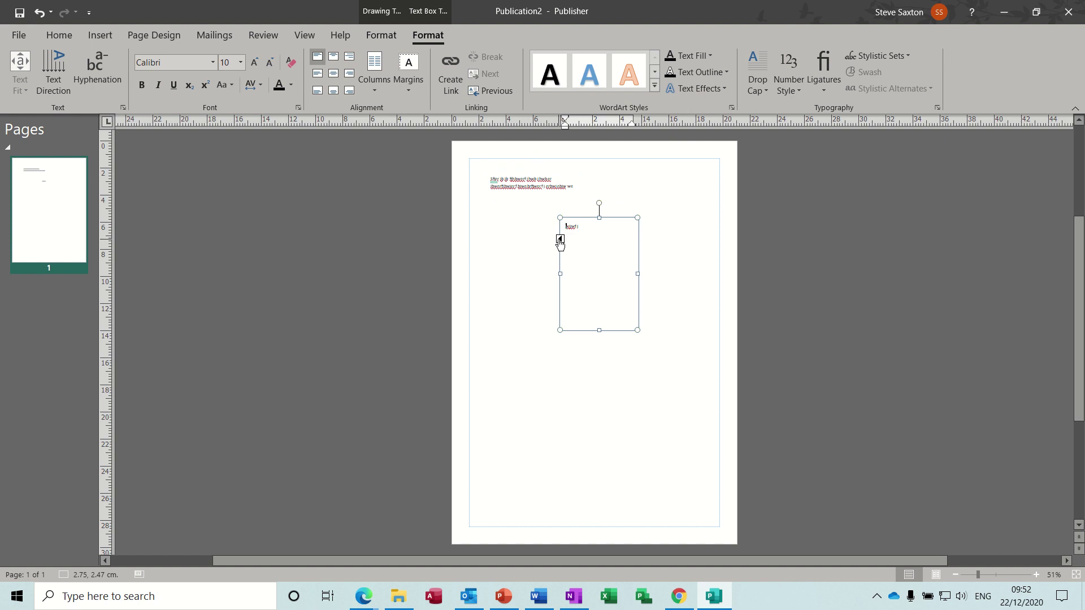
{"action": "left_click", "coordinate": [560, 240]}
{"action": "left_click", "coordinate": [580, 191]}
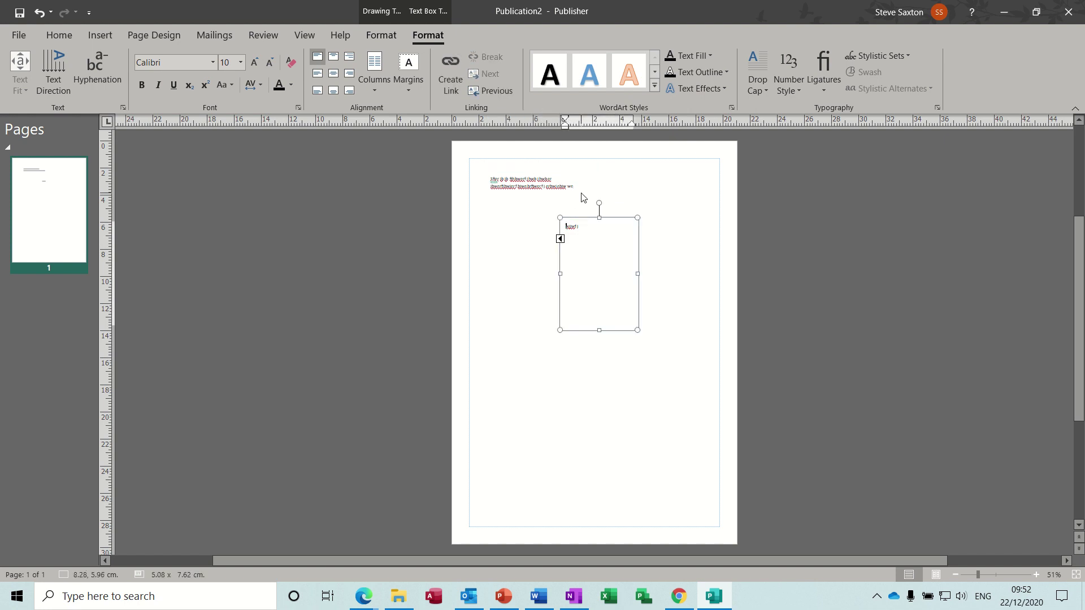
{"action": "left_click", "coordinate": [568, 189]}
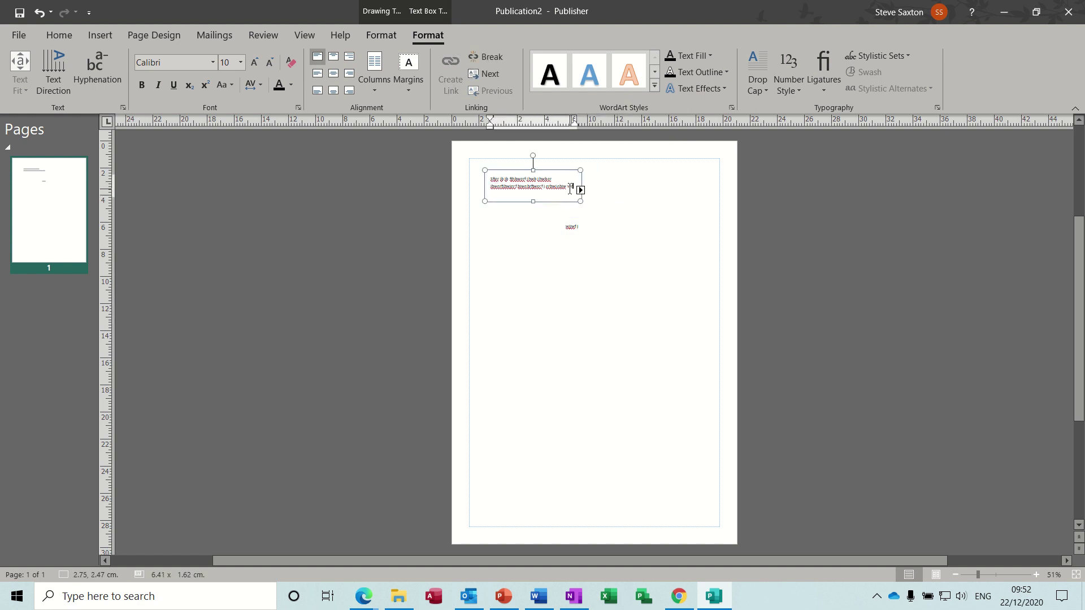
{"action": "left_click", "coordinate": [580, 191]}
{"action": "type", "text": "wcds fjfjb fjh bfj bfj bfjb jhj hbrj hb"}
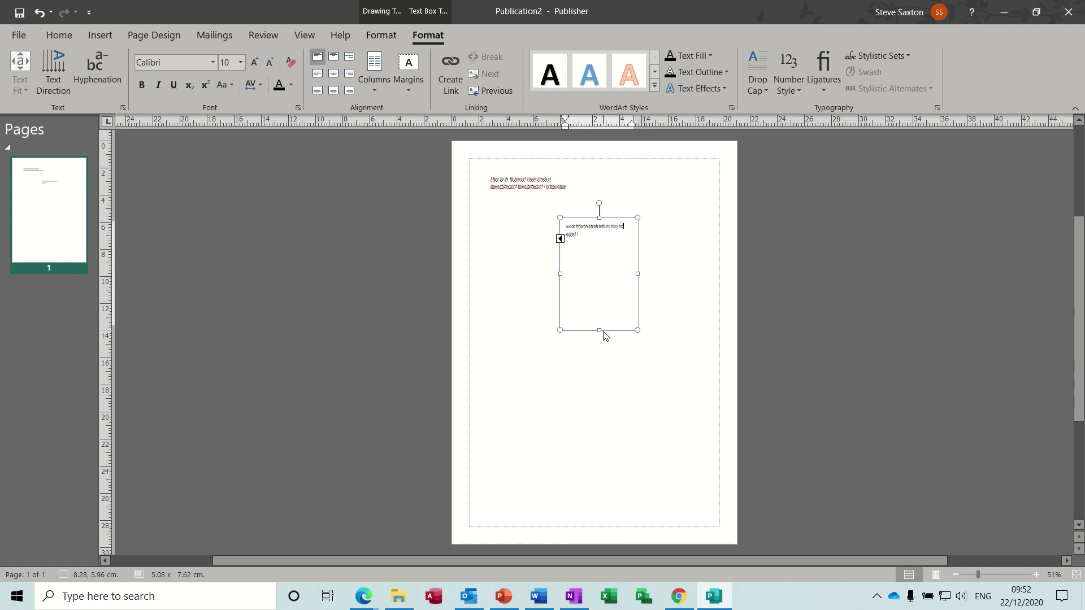
Shorten the text box to about 2 cm, then add a small left text box containing 'dhfjcbd'
{"action": "left_click_drag", "start_coordinate": [598, 332], "coordinate": [597, 261]}
{"action": "left_click", "coordinate": [551, 288]}
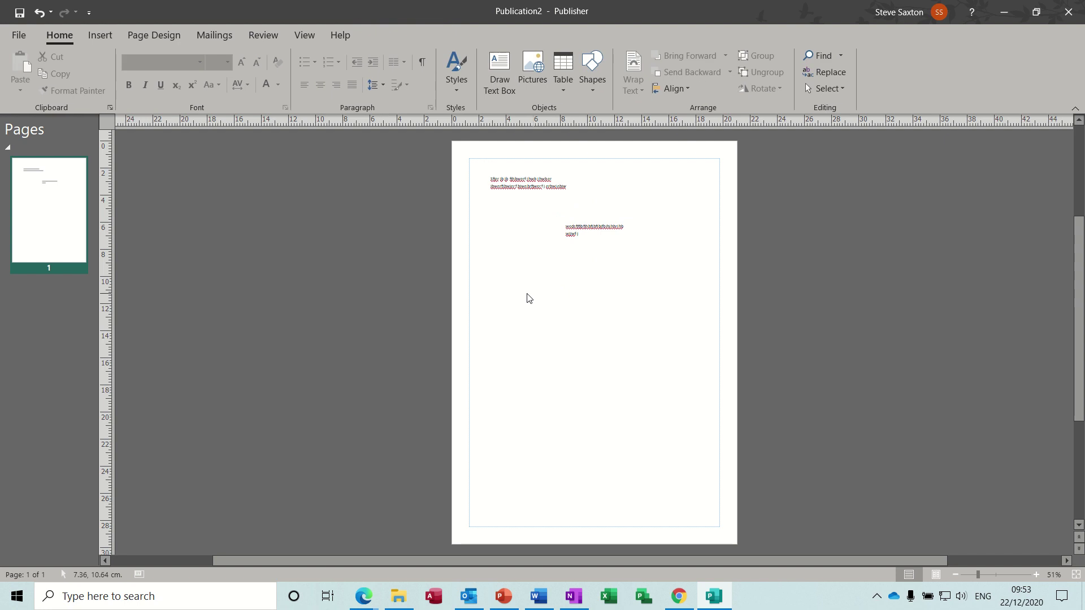
{"action": "left_click", "coordinate": [500, 82]}
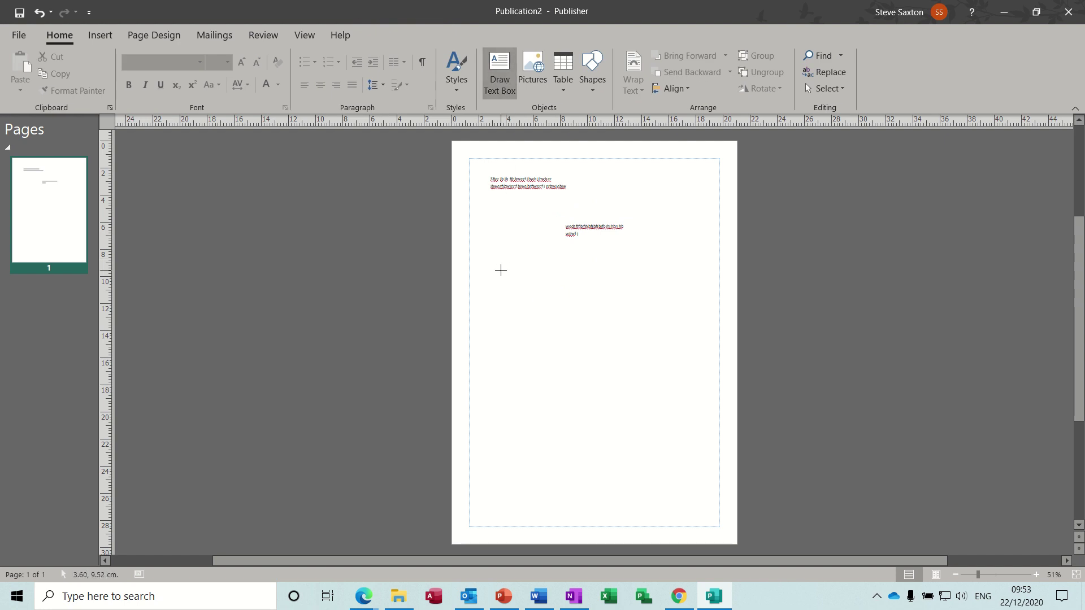
{"action": "left_click_drag", "start_coordinate": [500, 269], "coordinate": [558, 290]}
{"action": "type", "text": "dh"}
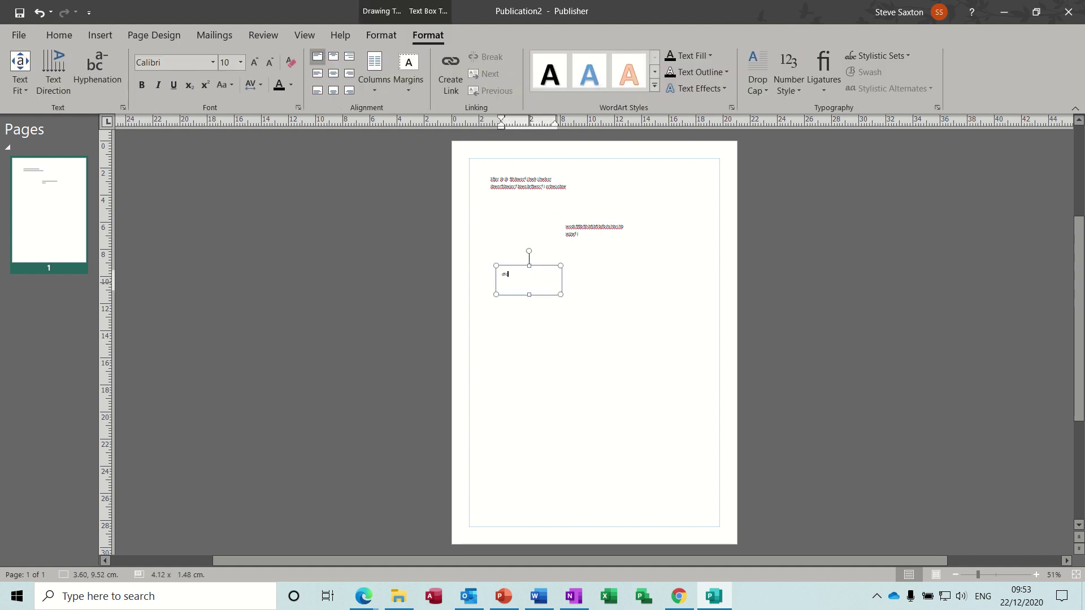
{"action": "type", "text": "fjcbd"}
{"action": "left_click", "coordinate": [604, 272]}
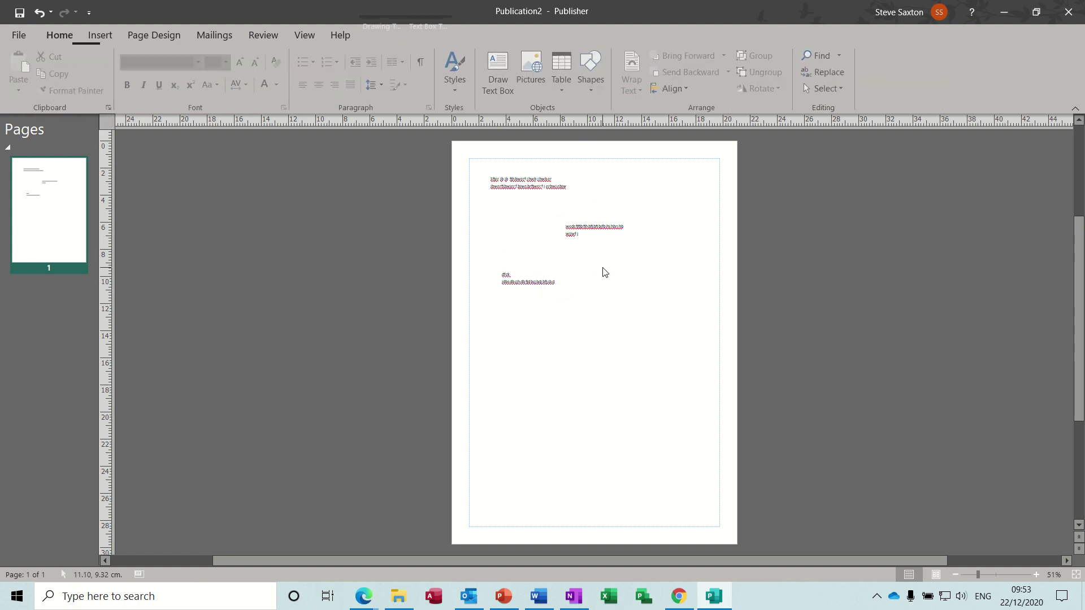
{"action": "left_click", "coordinate": [533, 71]}
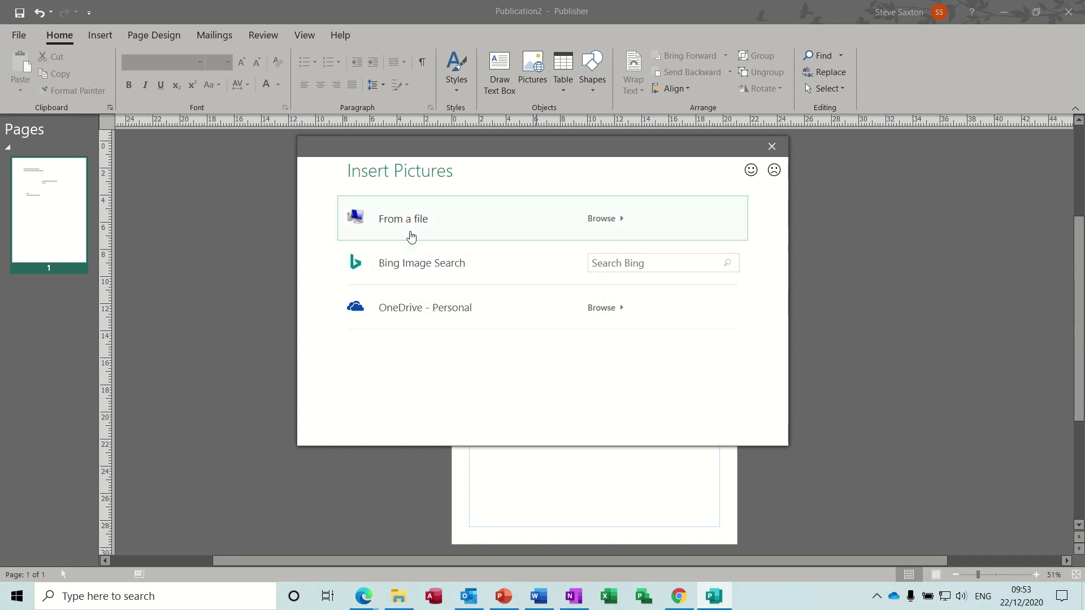
Insert the High-Res-JPG logo from file and shrink it to 9.81 × 3.69 cm beside the text boxes
{"action": "left_click", "coordinate": [403, 219]}
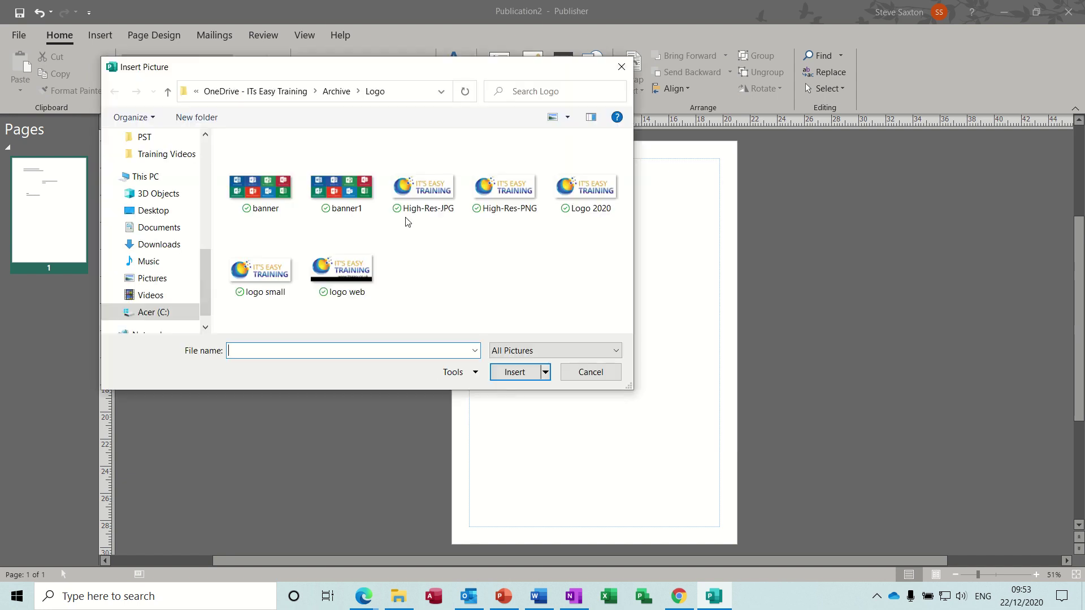
{"action": "double_click", "coordinate": [435, 188]}
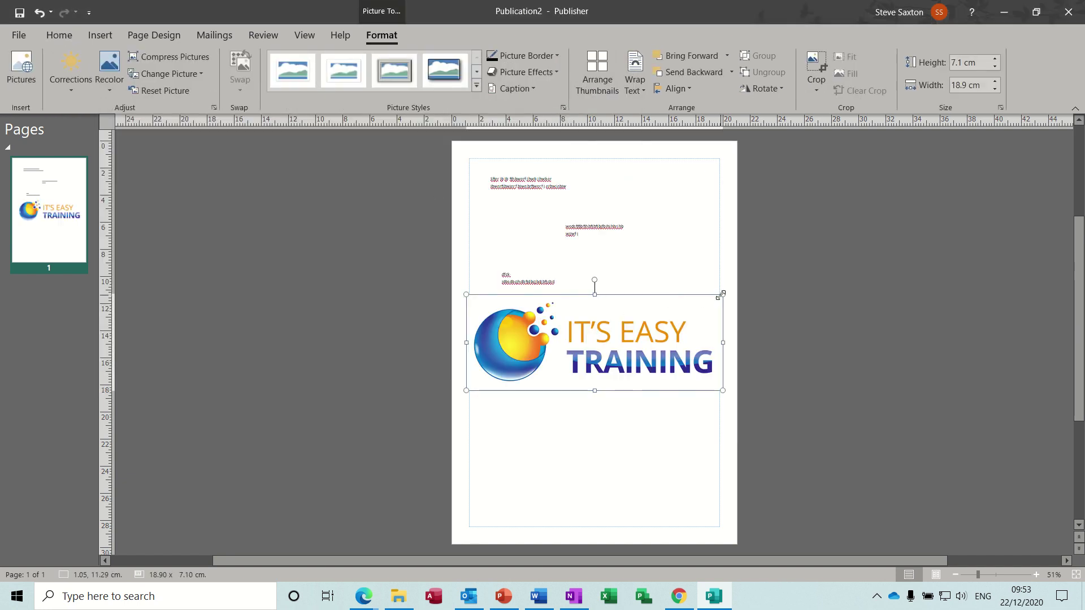
{"action": "left_click_drag", "start_coordinate": [722, 294], "coordinate": [672, 282]}
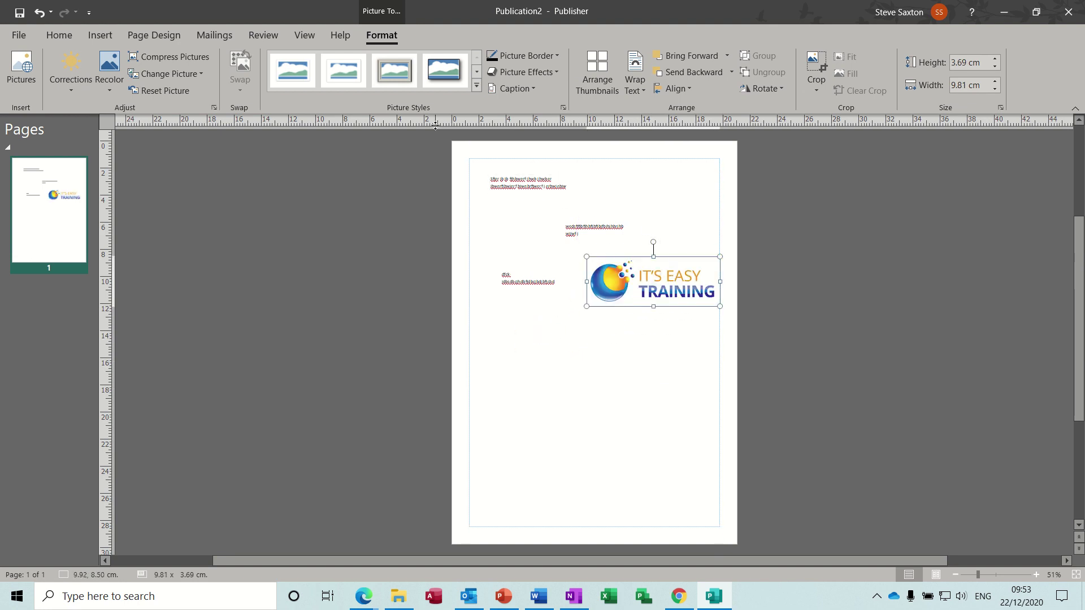
{"action": "left_click", "coordinate": [489, 315]}
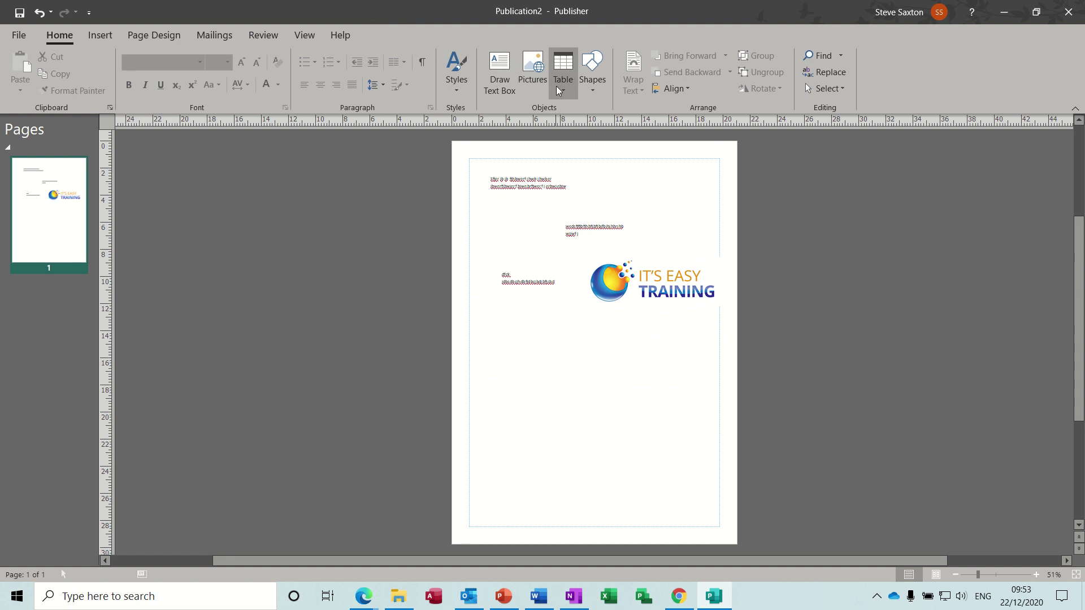
Insert a 4×4 table at the left, type 'fkjdjnd' in it and apply an orange header style
{"action": "left_click", "coordinate": [564, 90]}
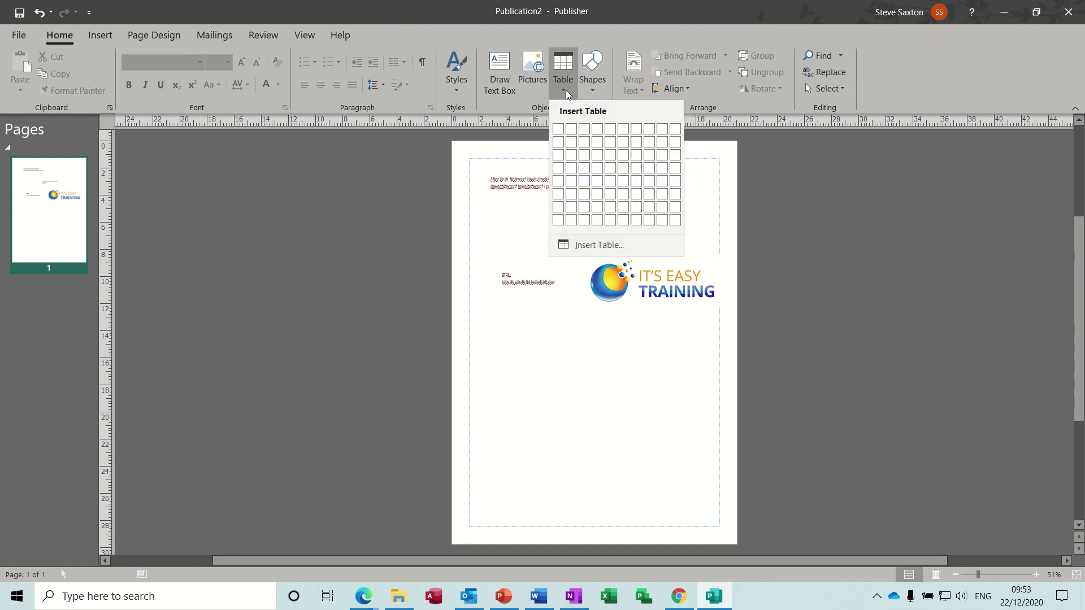
{"action": "left_click", "coordinate": [599, 170]}
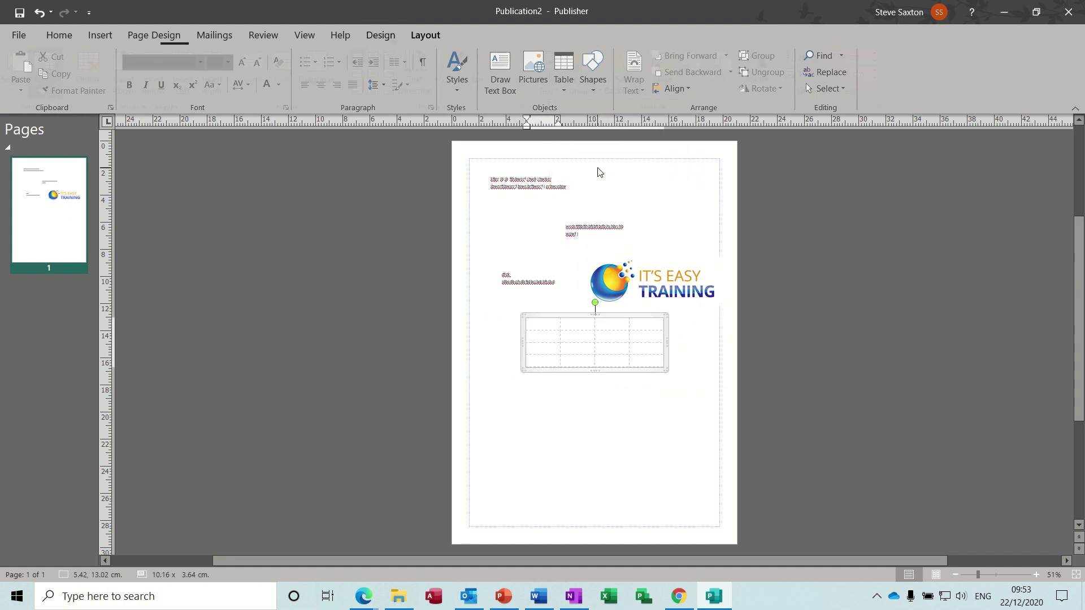
{"action": "left_click_drag", "start_coordinate": [572, 321], "coordinate": [535, 315]}
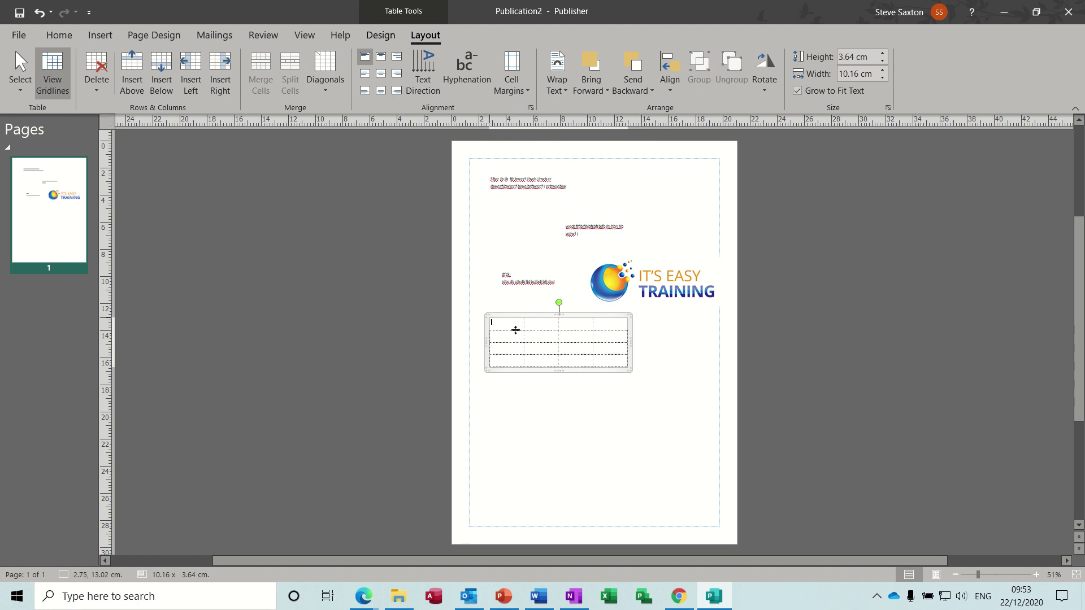
{"action": "left_click", "coordinate": [511, 326]}
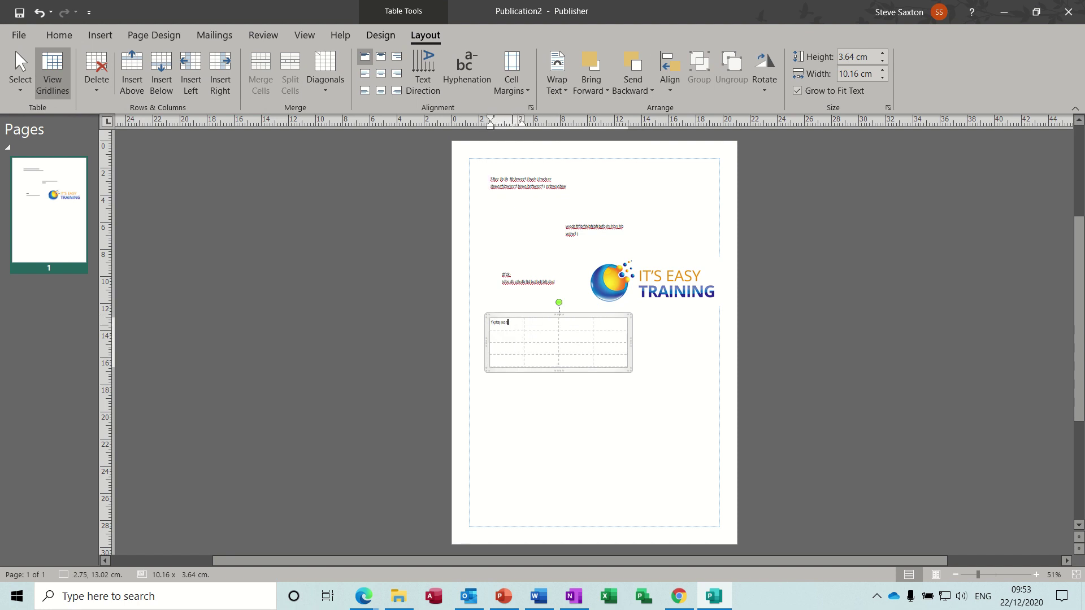
{"action": "type", "text": "fkjdjnd"}
{"action": "key", "text": "Tab"}
{"action": "key", "text": "Tab"}
{"action": "key", "text": "Tab"}
{"action": "key", "text": "Tab"}
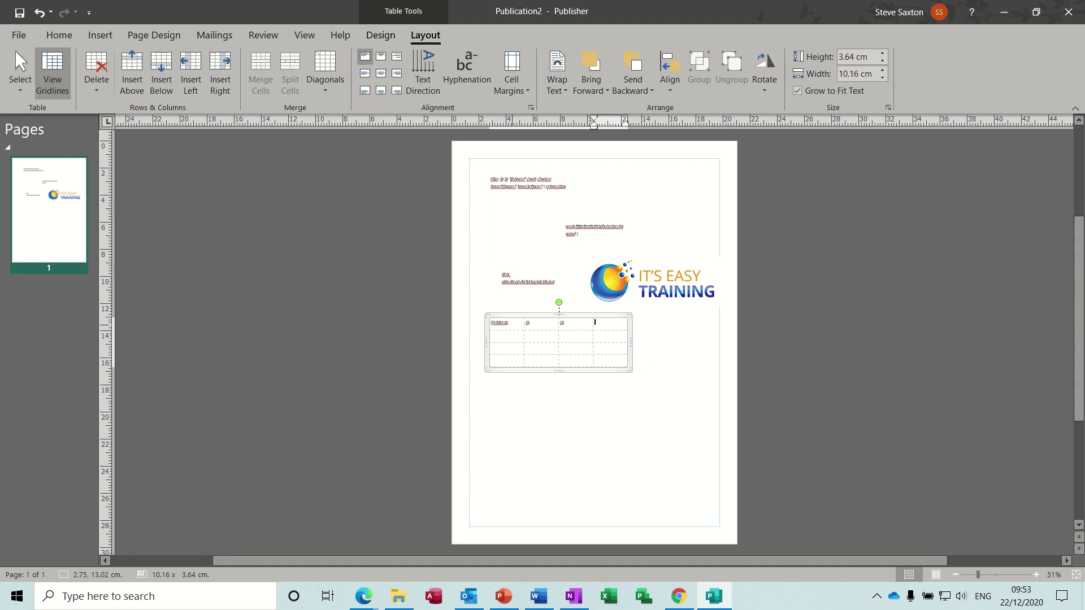
{"action": "left_click", "coordinate": [381, 35]}
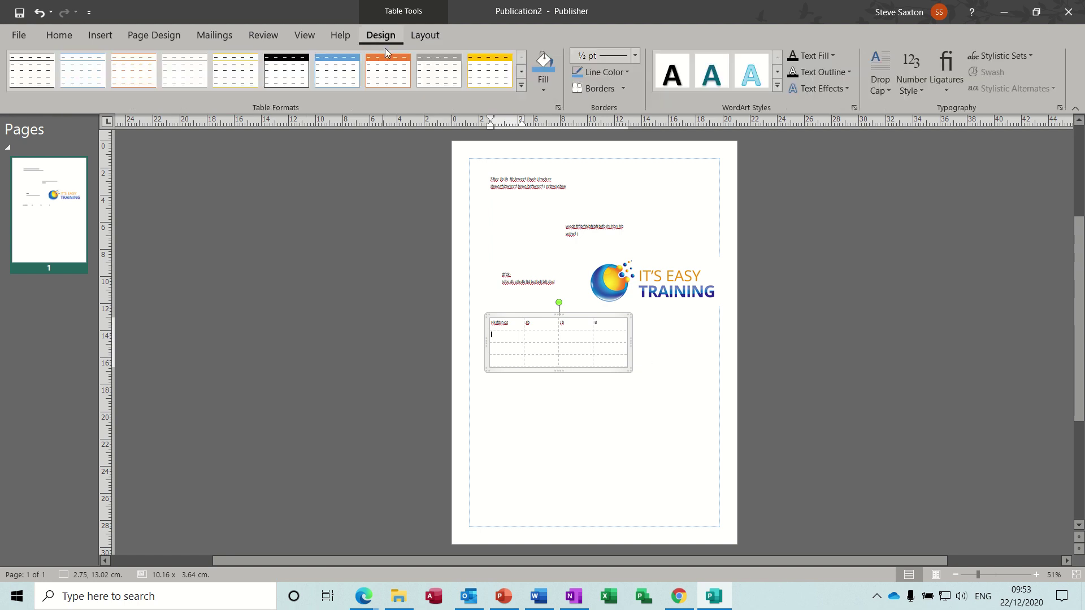
{"action": "left_click", "coordinate": [389, 65]}
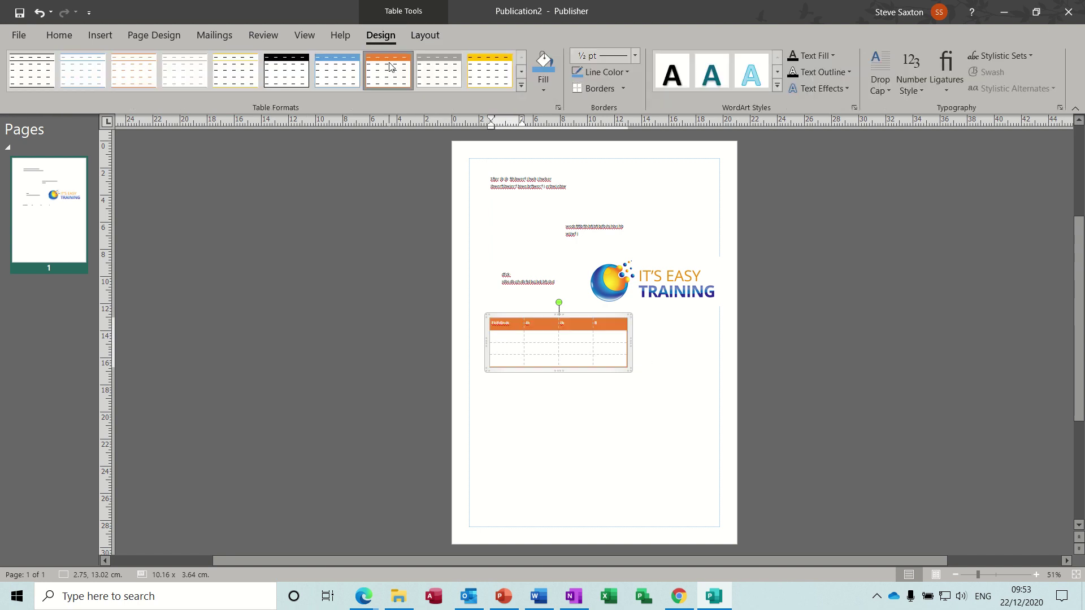
Merge the table's second row into one cell and centre its text
{"action": "left_click", "coordinate": [425, 35]}
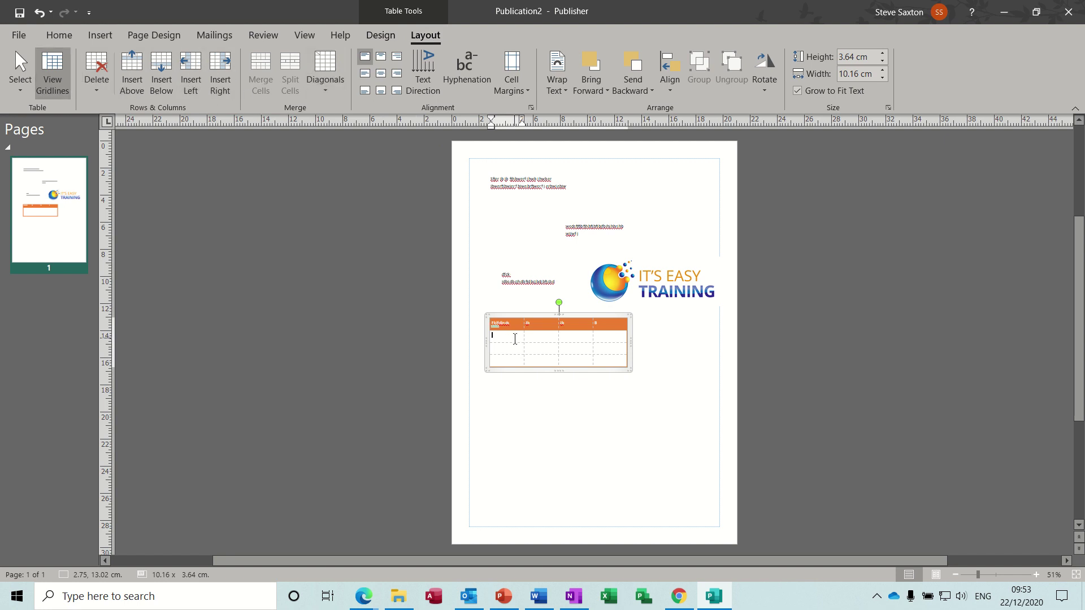
{"action": "left_click_drag", "start_coordinate": [527, 341], "coordinate": [613, 339]}
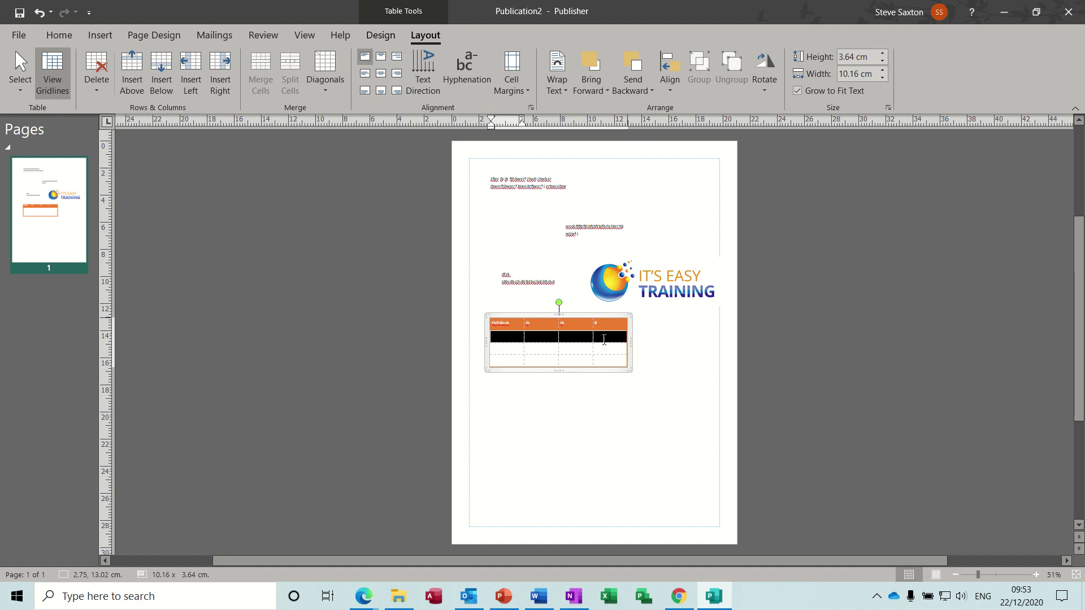
{"action": "left_click", "coordinate": [272, 74]}
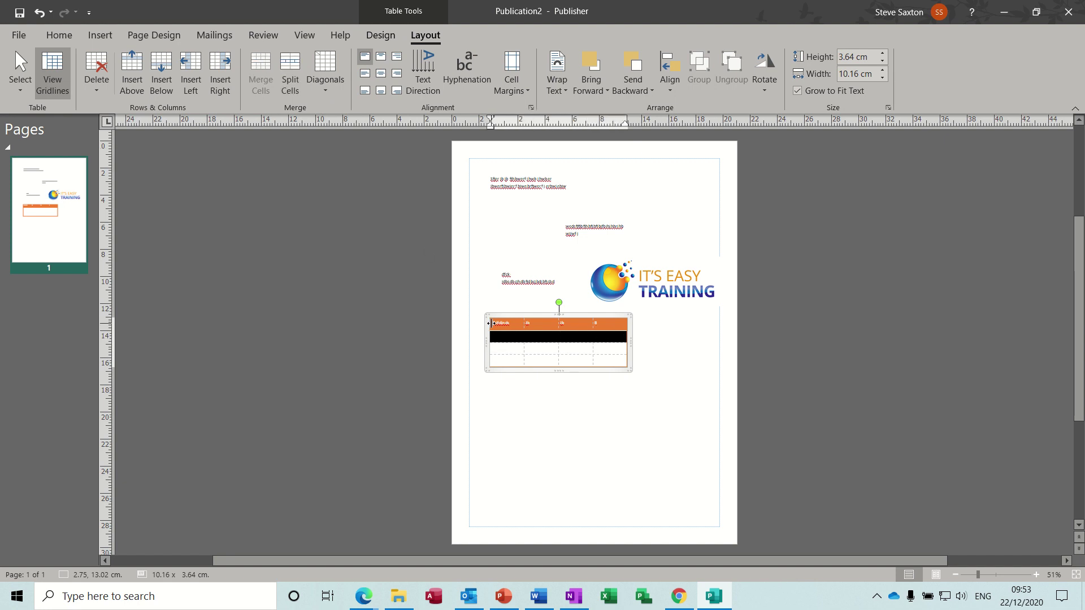
{"action": "left_click", "coordinate": [517, 339]}
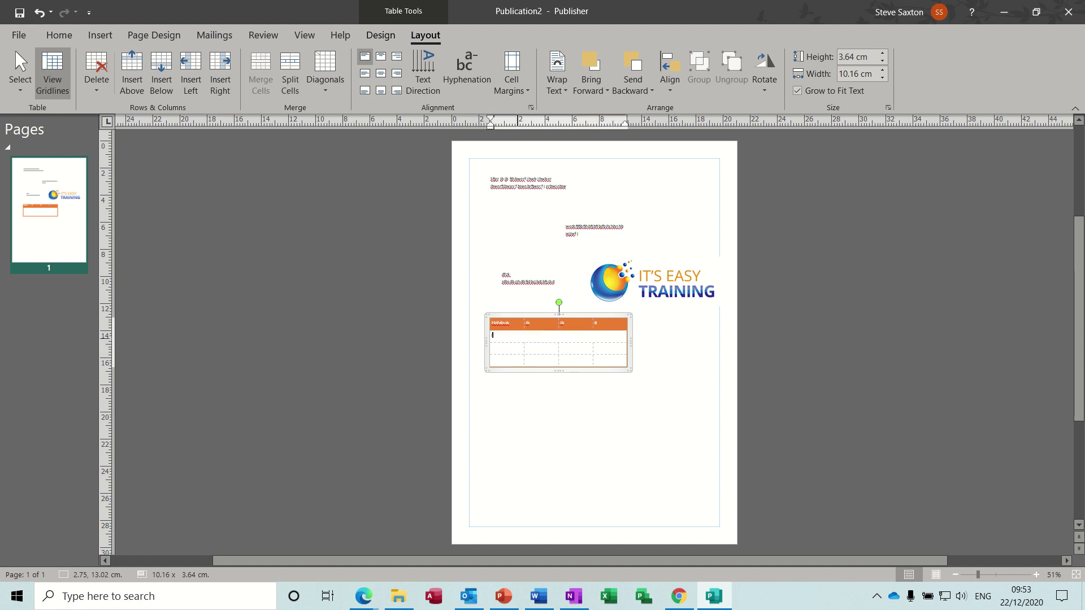
{"action": "left_click", "coordinate": [516, 351]}
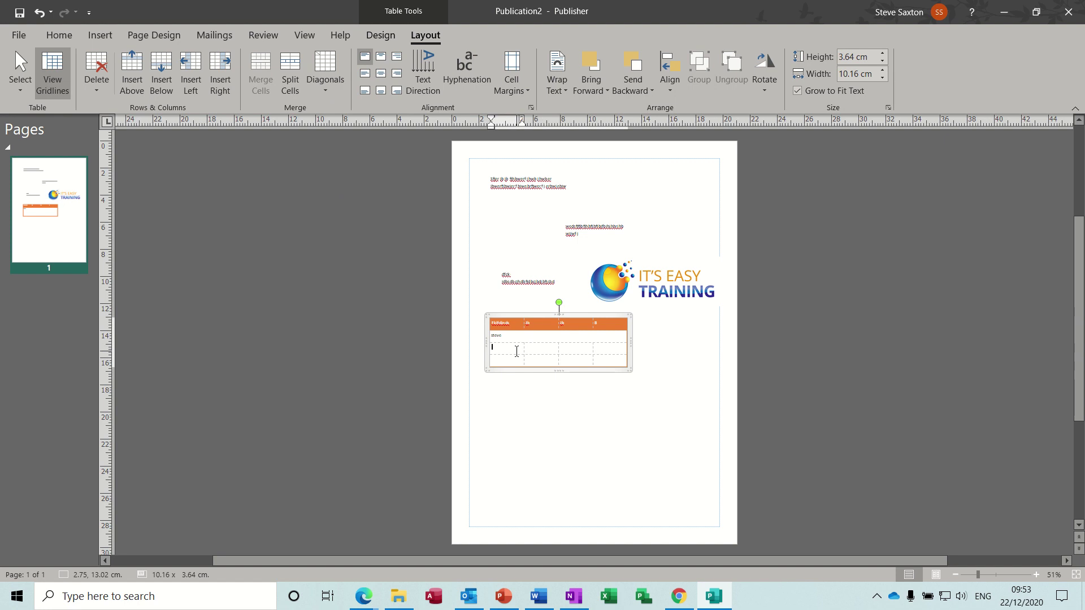
{"action": "left_click", "coordinate": [517, 337]}
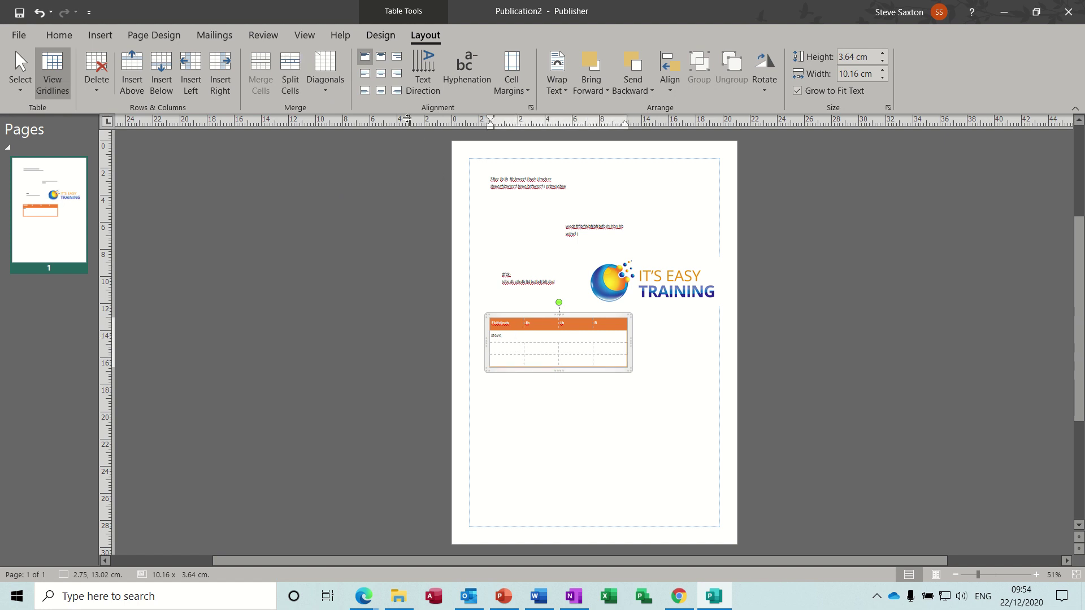
{"action": "left_click", "coordinate": [381, 74]}
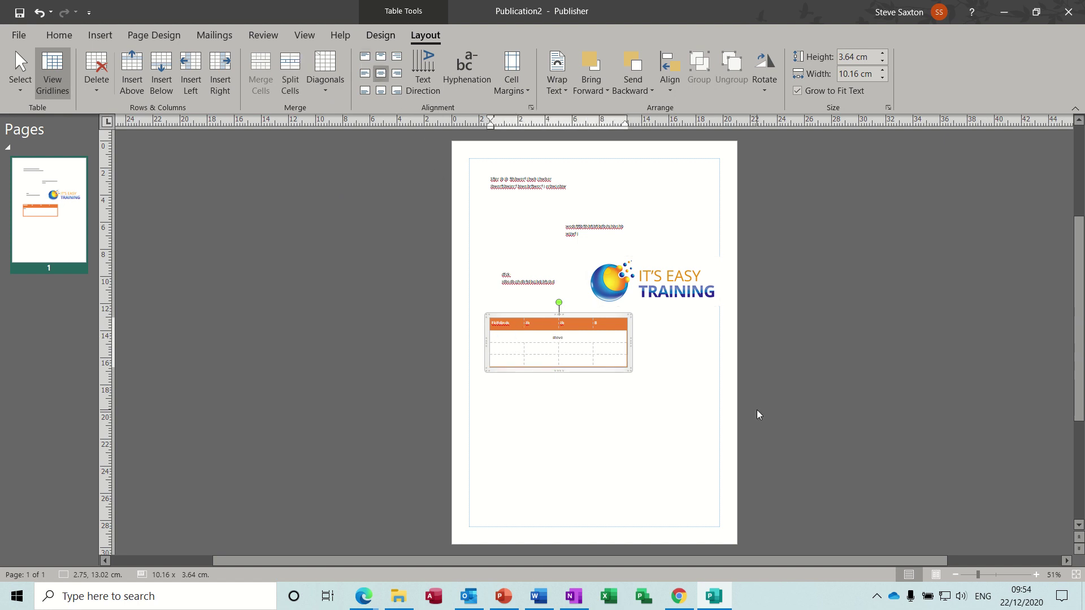
Turn the merged cell's 'steve' text vertical and drag the row taller, making the table 4.31 cm tall
{"action": "left_click", "coordinate": [1036, 575]}
{"action": "left_click", "coordinate": [1036, 574]}
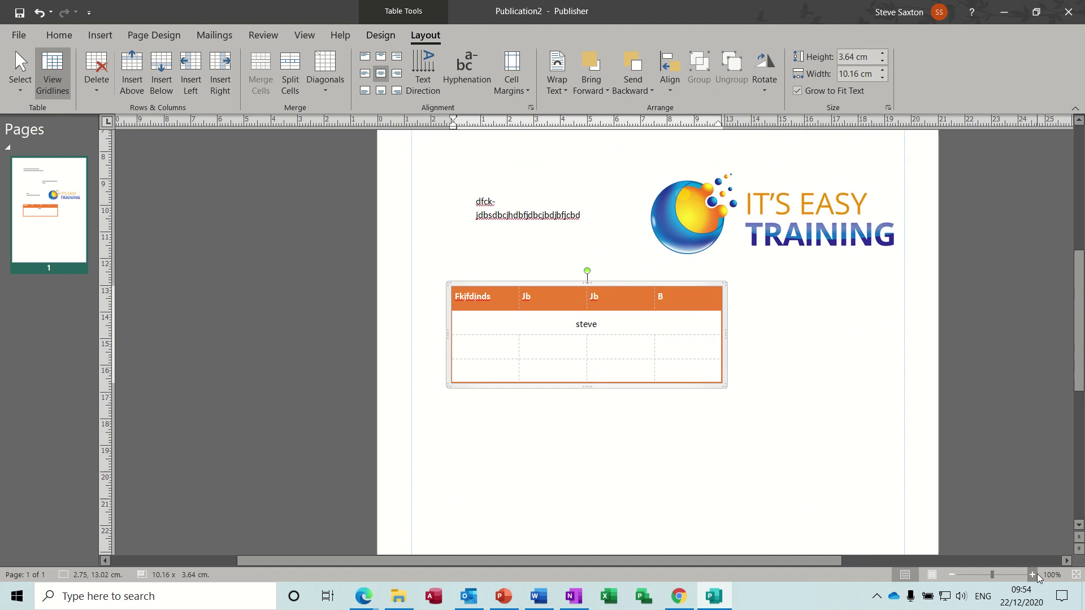
{"action": "left_click", "coordinate": [1036, 574]}
{"action": "left_click", "coordinate": [1035, 575]}
{"action": "left_click", "coordinate": [1036, 574]}
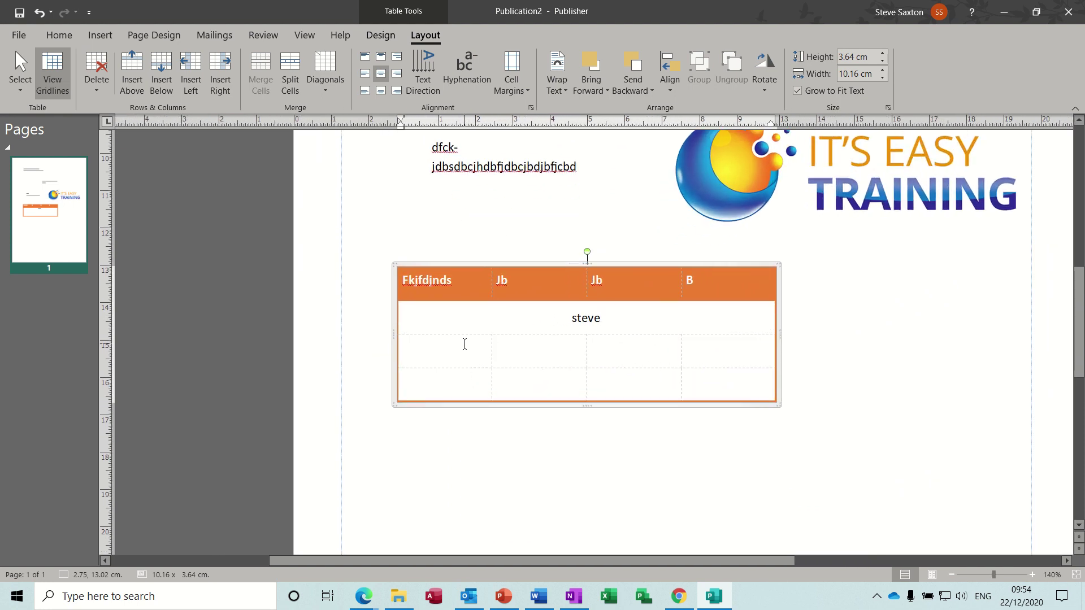
{"action": "left_click_drag", "start_coordinate": [447, 344], "coordinate": [697, 358]}
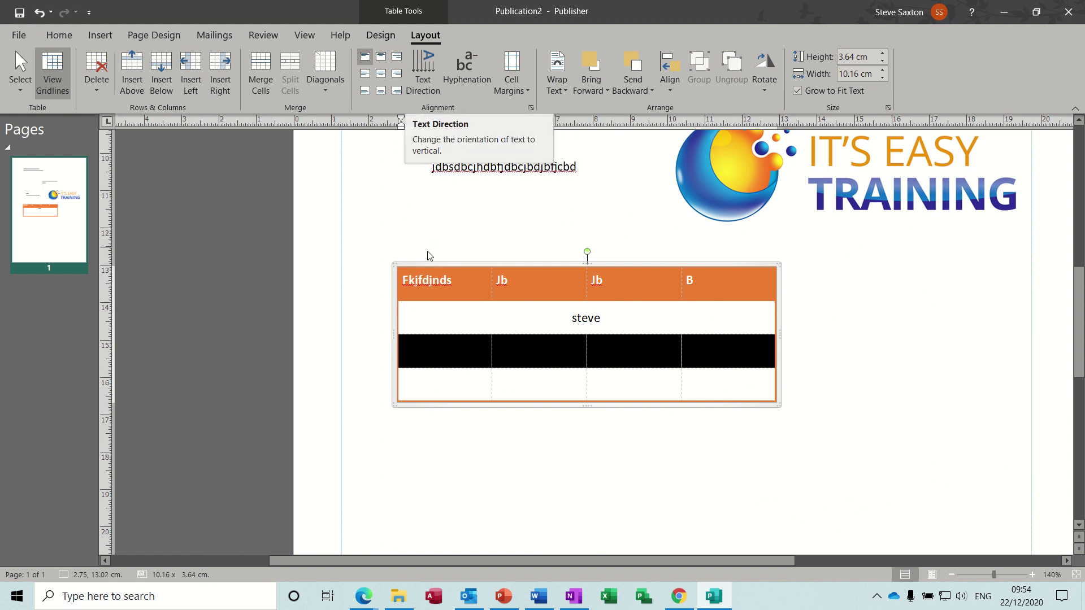
{"action": "left_click", "coordinate": [537, 314]}
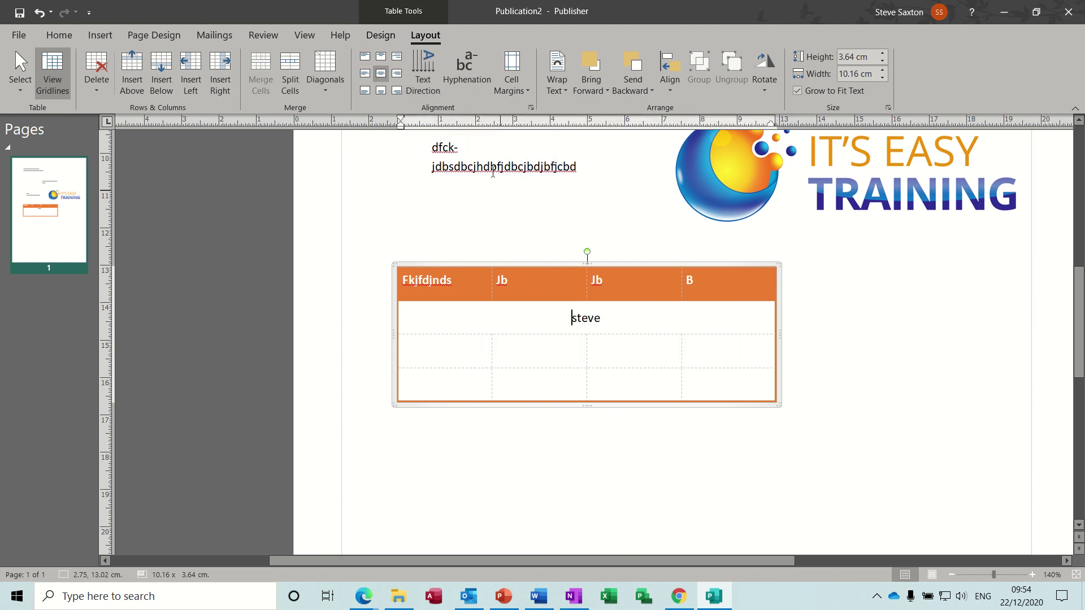
{"action": "left_click", "coordinate": [427, 70]}
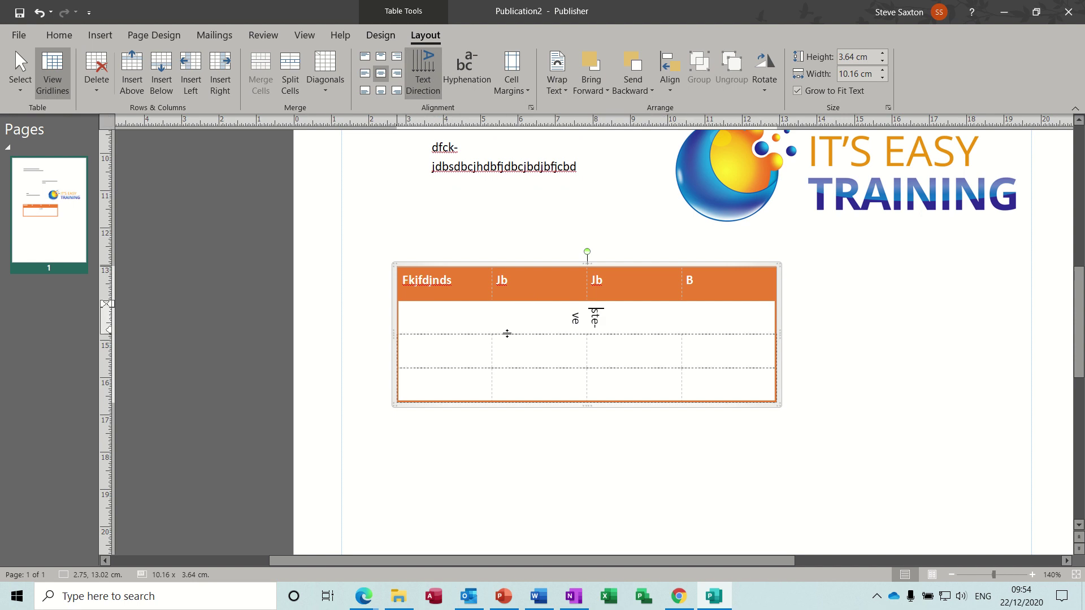
{"action": "left_click_drag", "start_coordinate": [507, 333], "coordinate": [506, 359]}
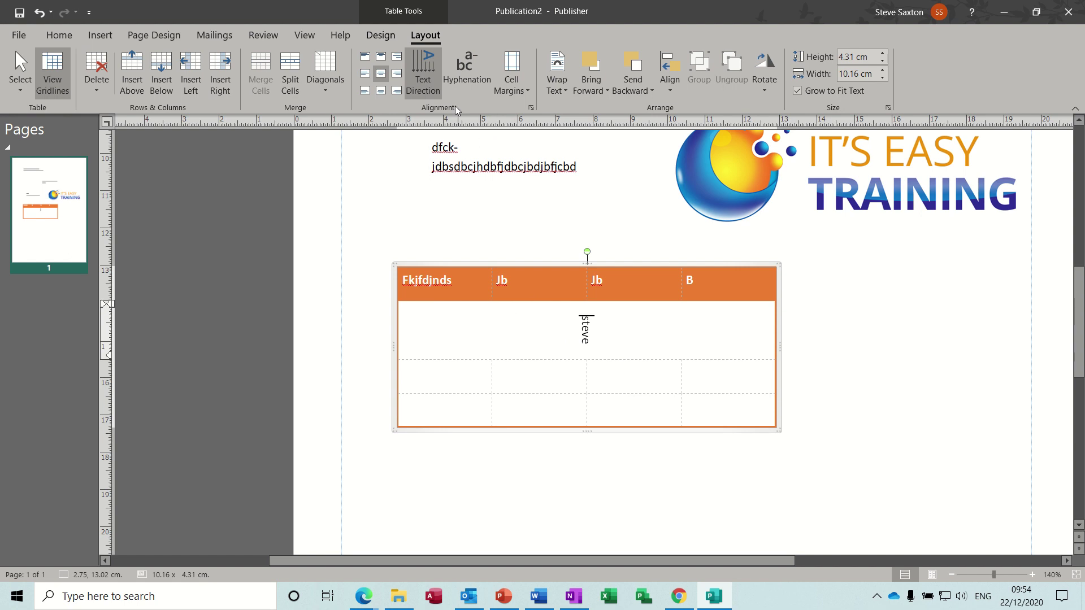
Fill the table's second row with blue-grey
{"action": "left_click", "coordinate": [380, 35]}
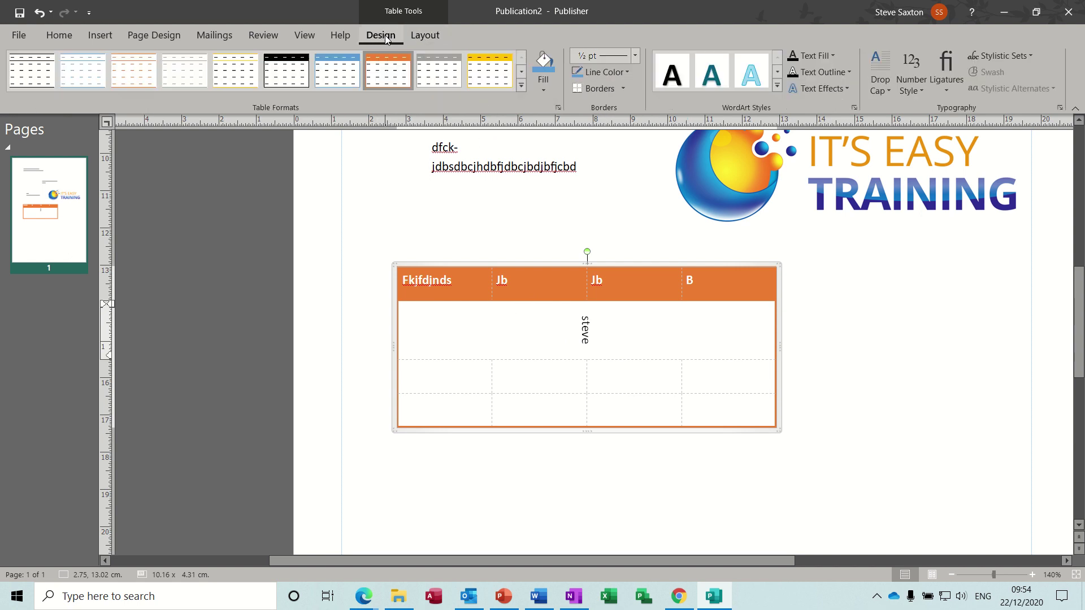
{"action": "left_click", "coordinate": [541, 90]}
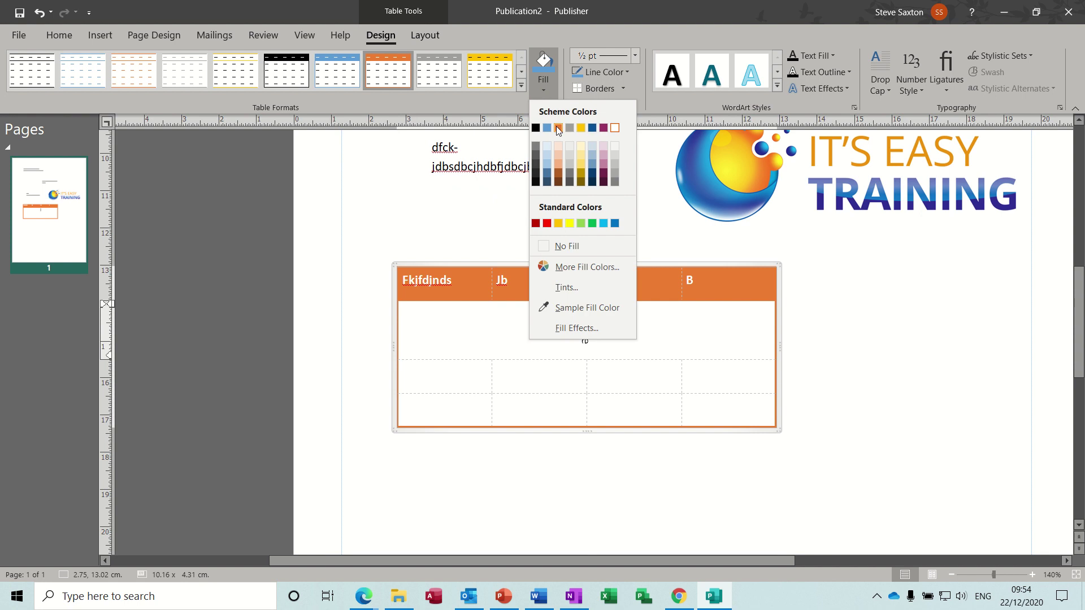
{"action": "left_click", "coordinate": [558, 128]}
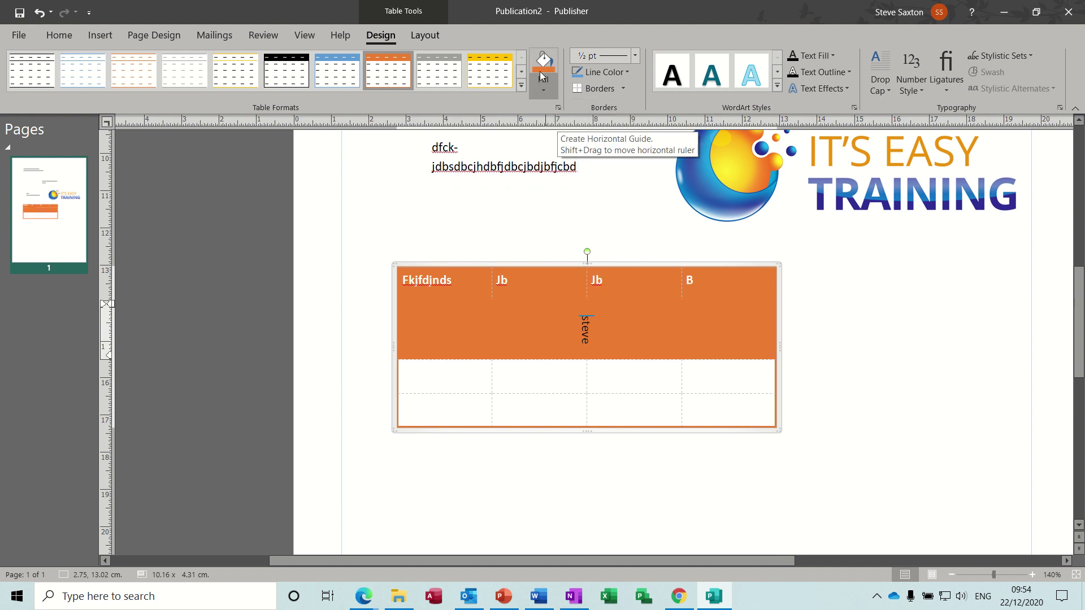
{"action": "left_click", "coordinate": [543, 88]}
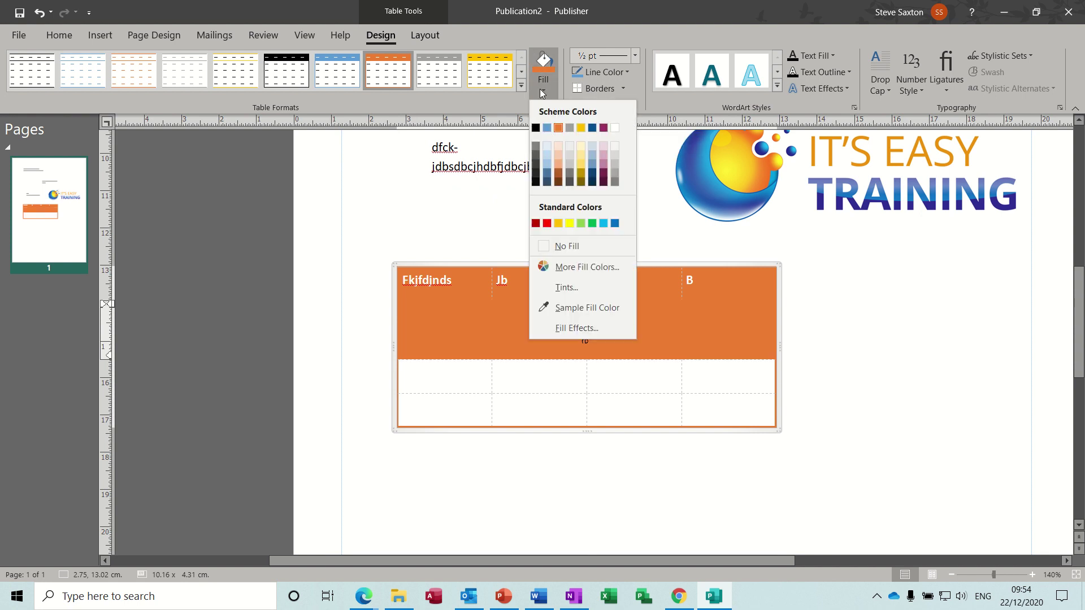
{"action": "left_click", "coordinate": [546, 177]}
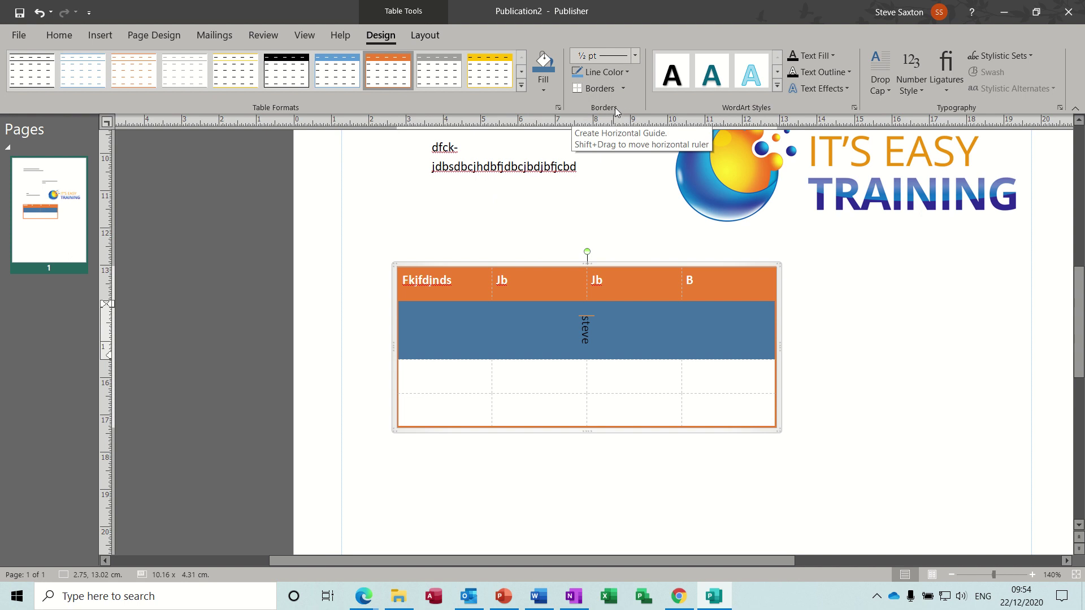
Put 3 pt borders all around the blue-grey row
{"action": "left_click", "coordinate": [623, 90]}
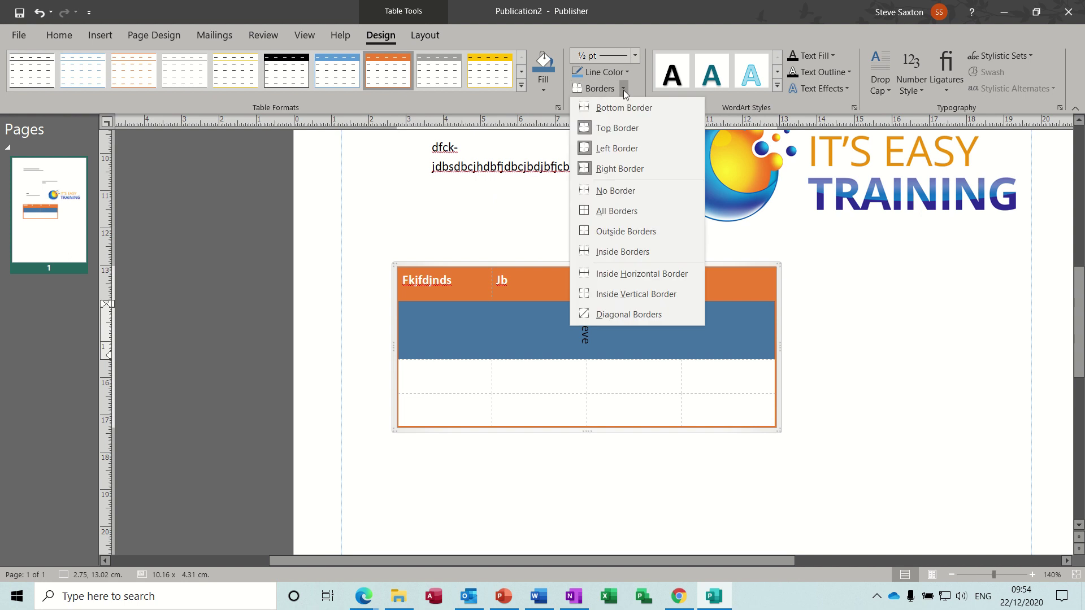
{"action": "left_click", "coordinate": [635, 55]}
{"action": "left_click", "coordinate": [601, 186]}
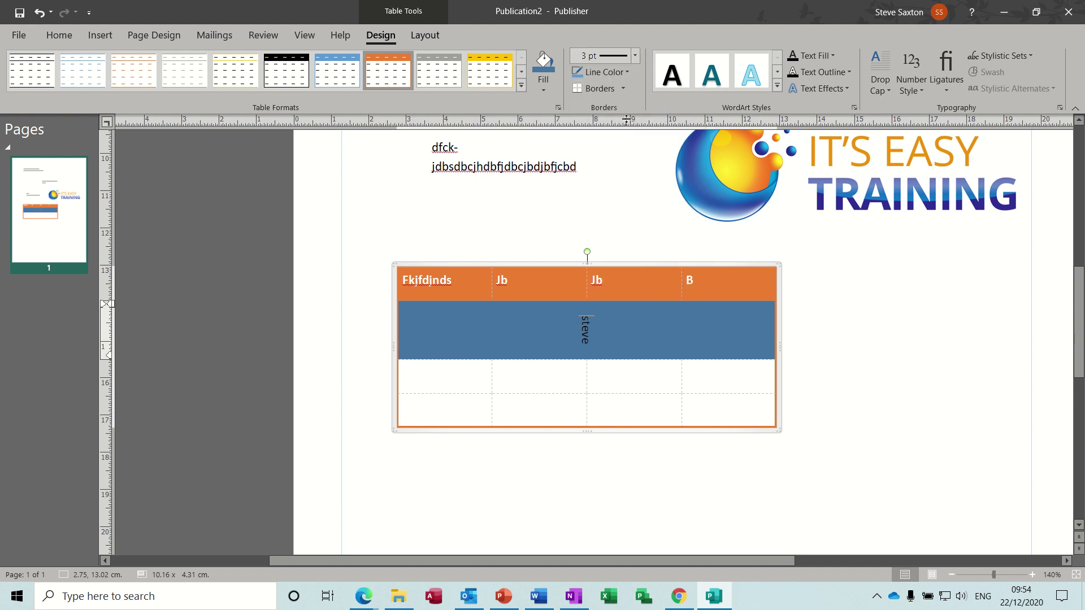
{"action": "left_click", "coordinate": [624, 90]}
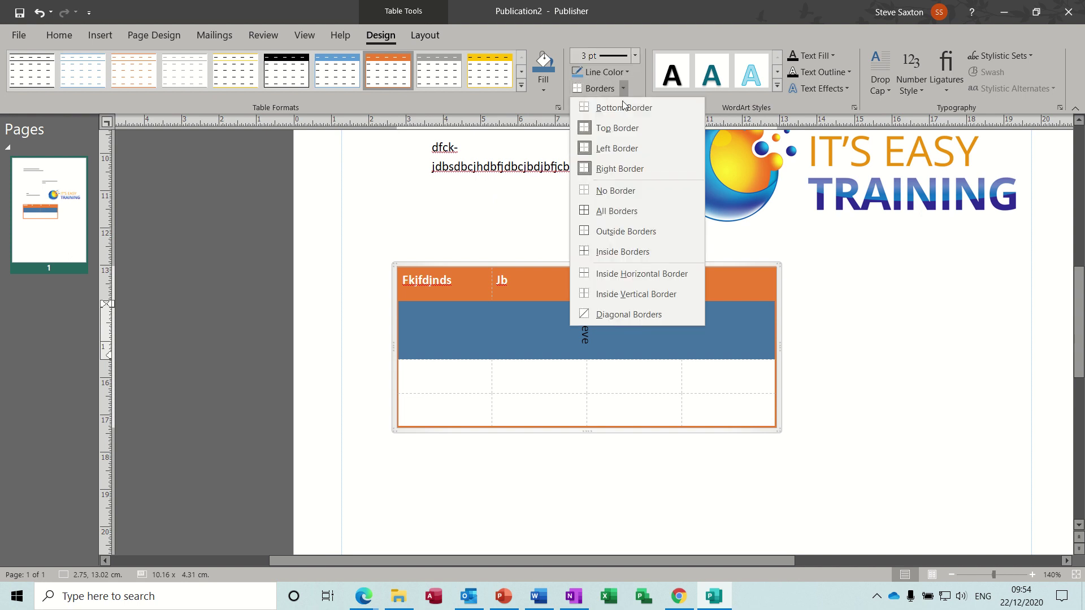
{"action": "left_click", "coordinate": [608, 211]}
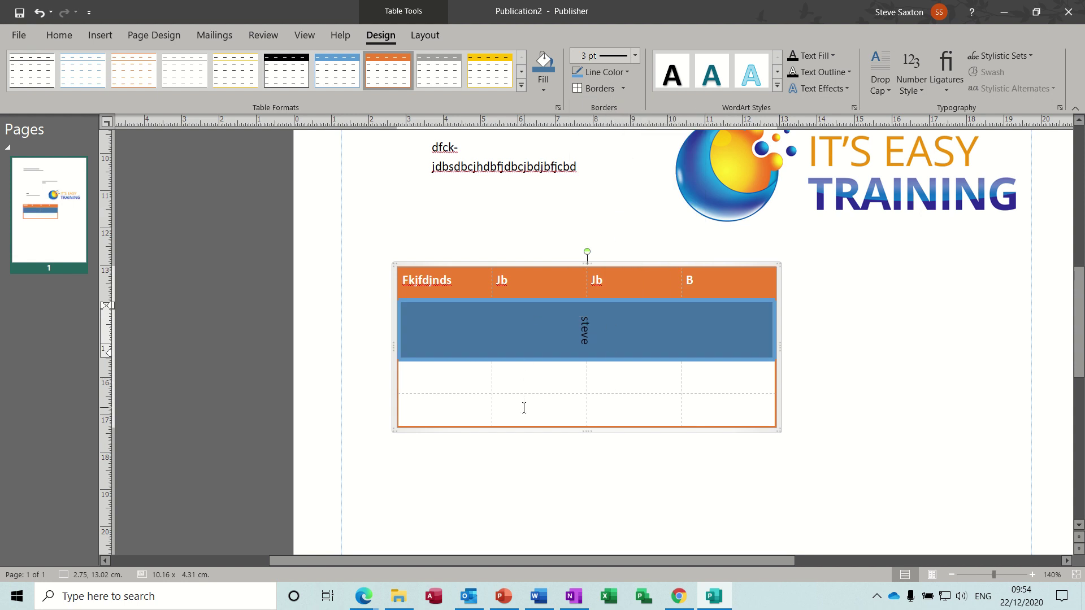
Outline the two middle cells of the bottom row with red borders
{"action": "left_click_drag", "start_coordinate": [523, 407], "coordinate": [613, 418]}
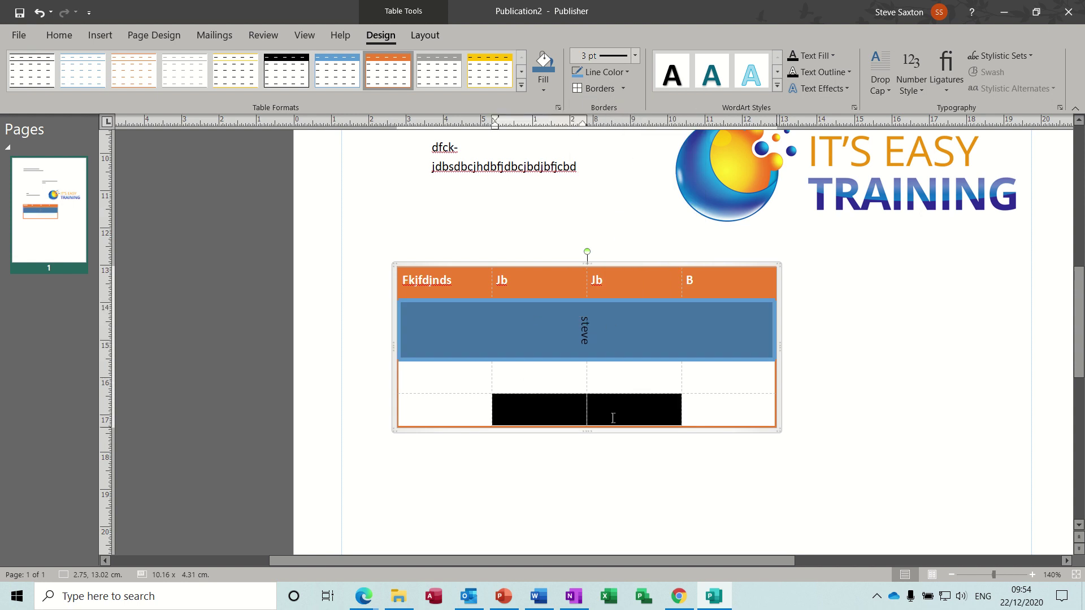
{"action": "left_click", "coordinate": [627, 75]}
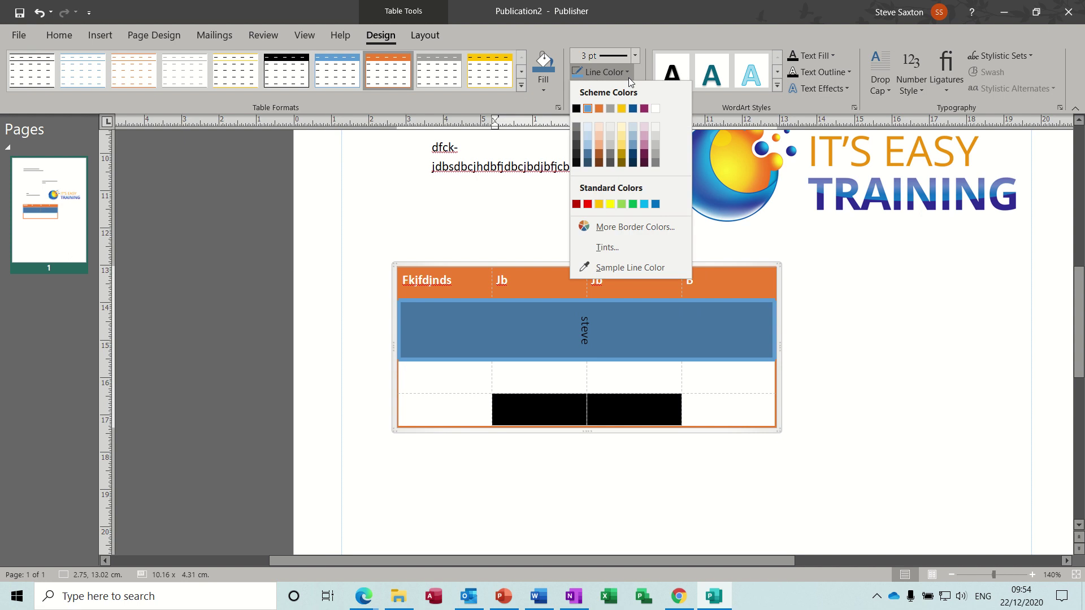
{"action": "left_click", "coordinate": [588, 204]}
{"action": "left_click", "coordinate": [588, 89]}
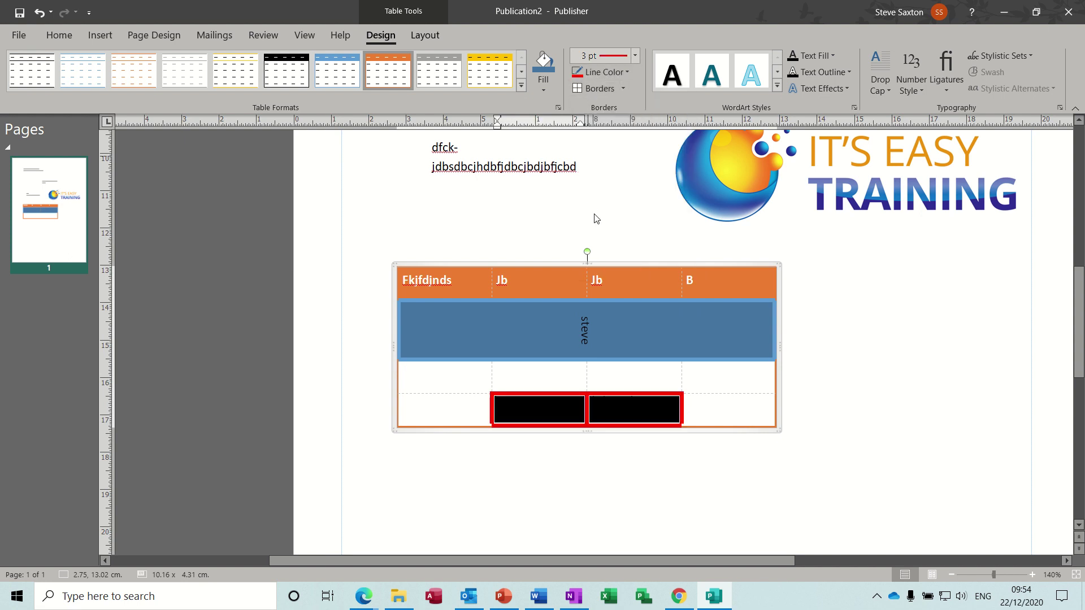
{"action": "left_click", "coordinate": [703, 380]}
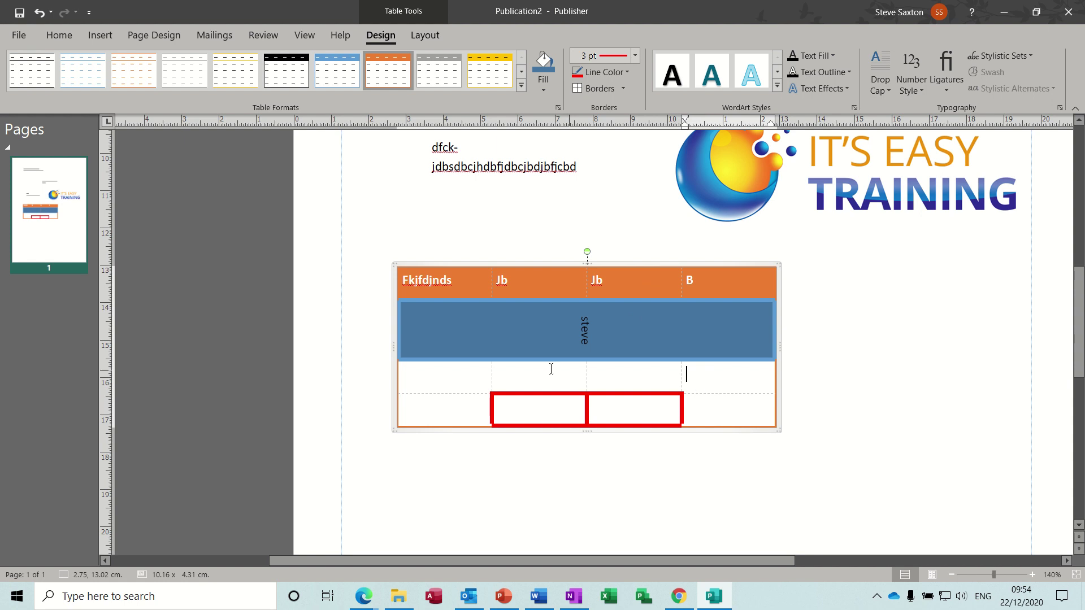
{"action": "left_click", "coordinate": [469, 376]}
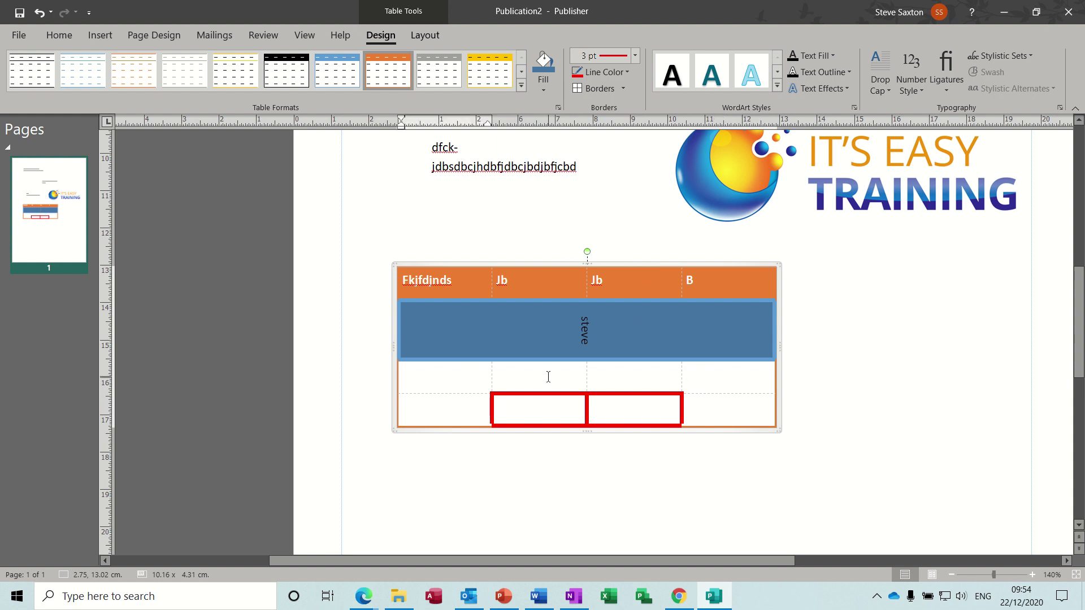
Picture-fill the third row's first cell with the stock photo of a bird in flight
{"action": "left_click", "coordinate": [544, 89]}
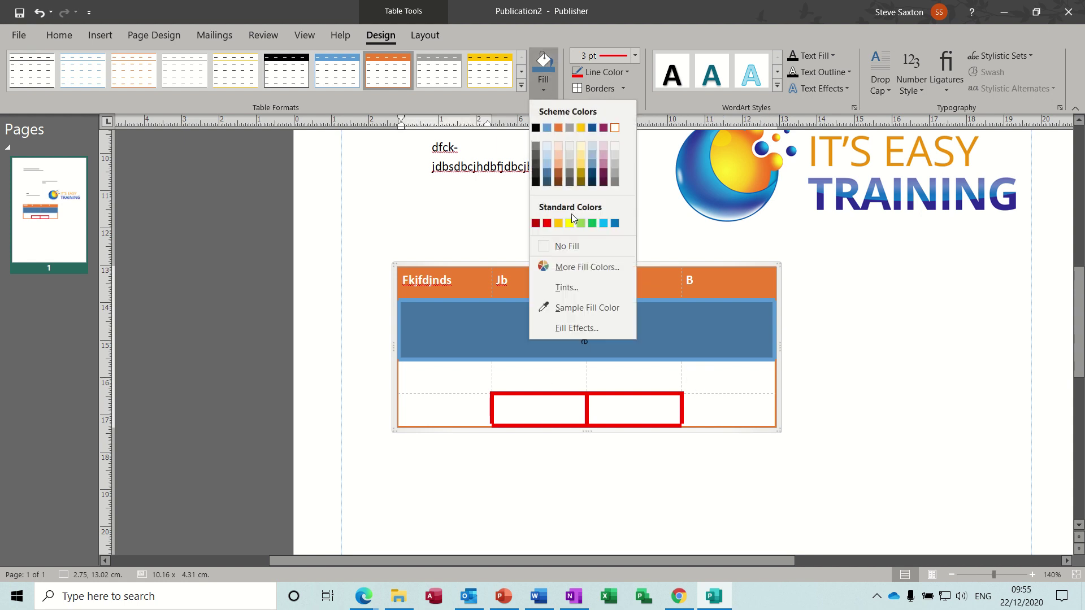
{"action": "left_click", "coordinate": [441, 378]}
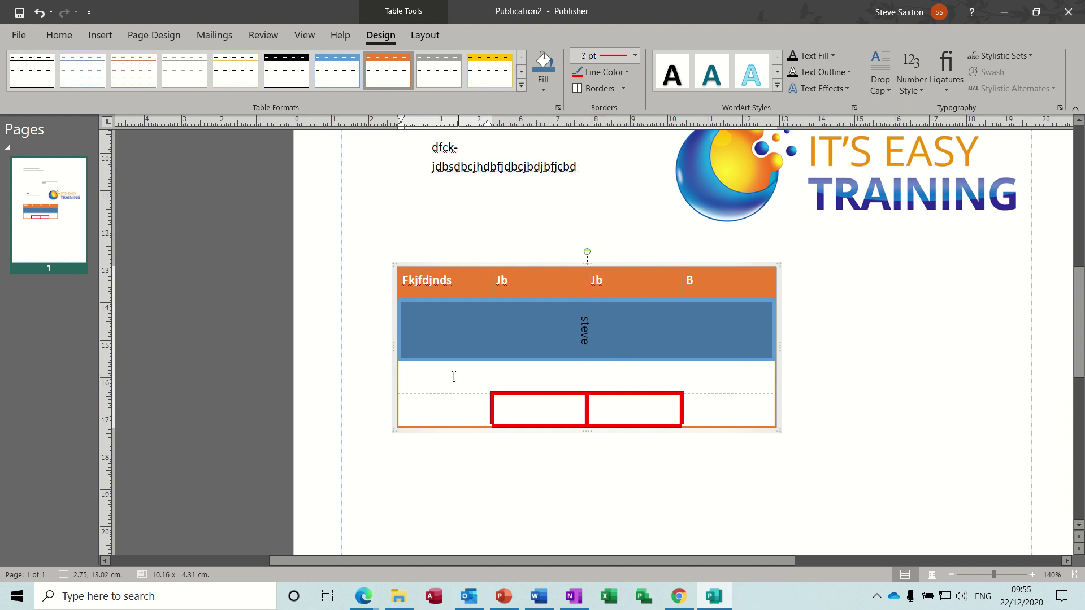
{"action": "left_click", "coordinate": [547, 90]}
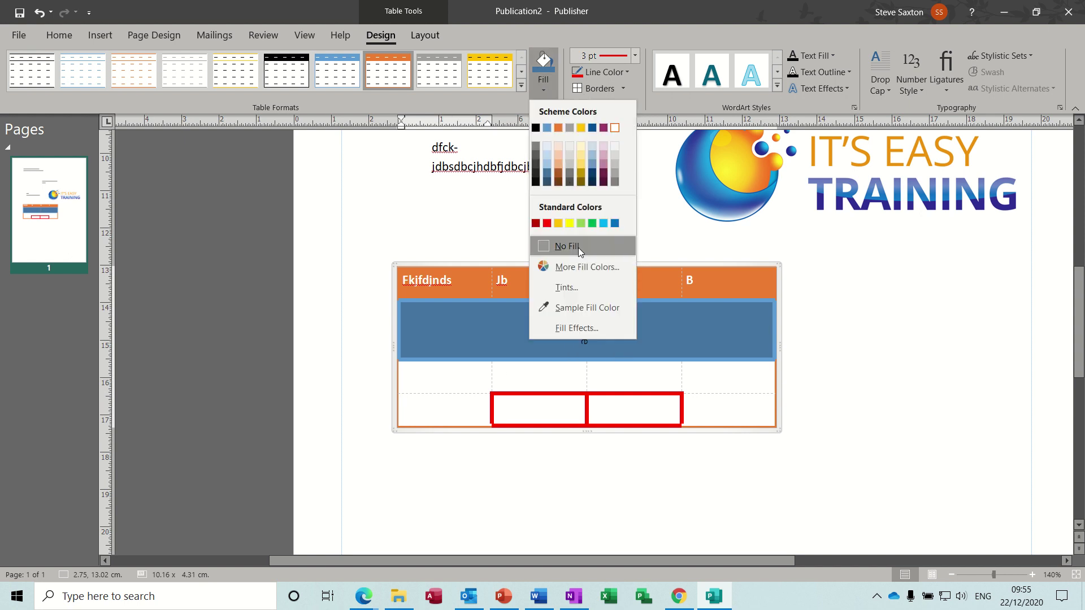
{"action": "left_click", "coordinate": [581, 328]}
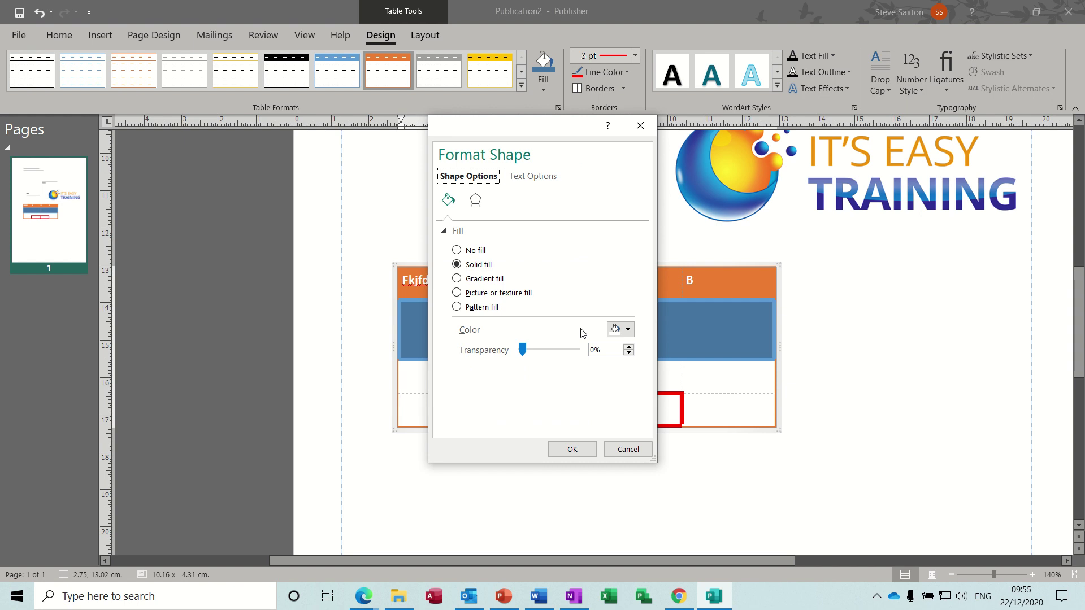
{"action": "left_click", "coordinate": [477, 279]}
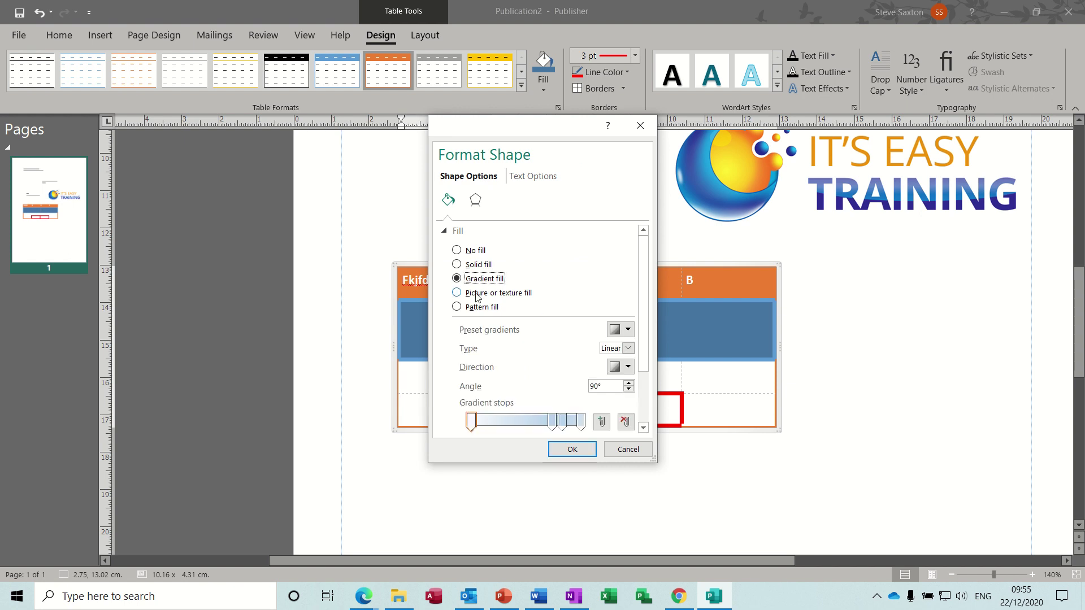
{"action": "left_click", "coordinate": [477, 295]}
{"action": "left_click", "coordinate": [480, 346]}
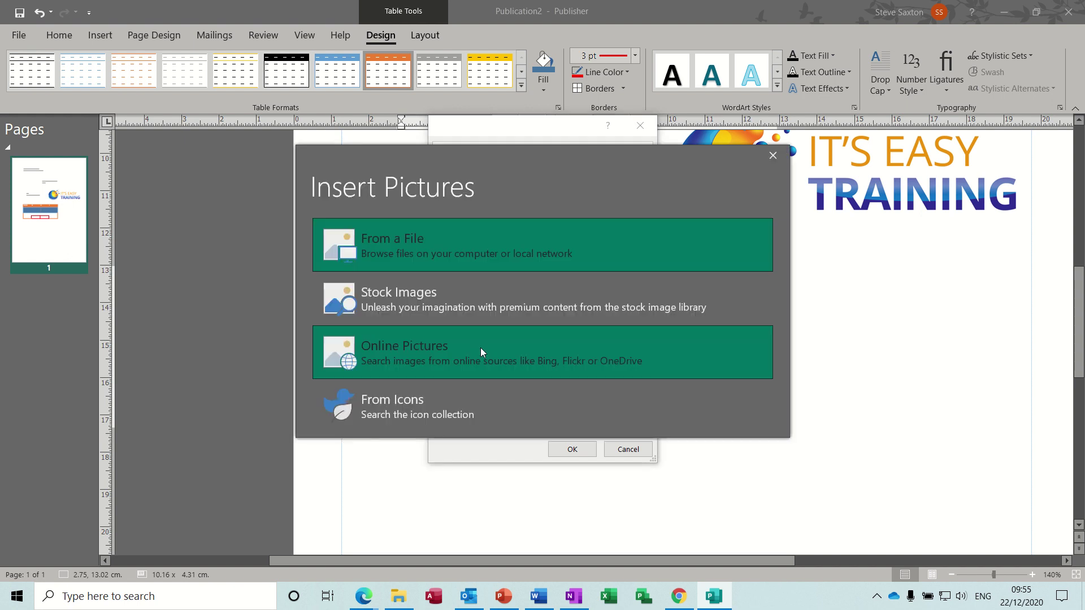
{"action": "left_click", "coordinate": [401, 297]}
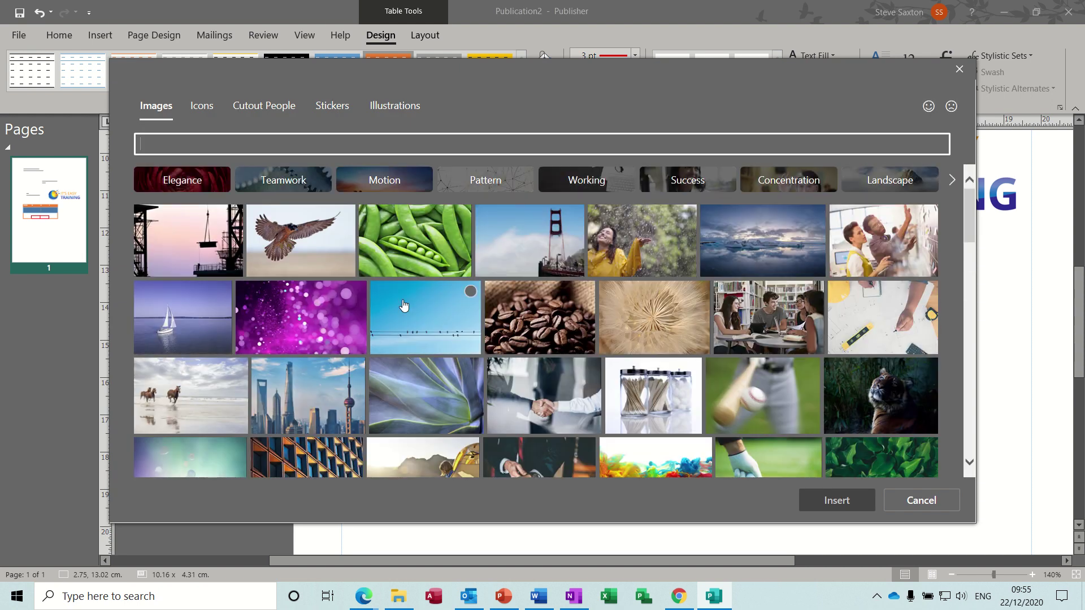
{"action": "key", "text": "Escape"}
{"action": "key", "text": "Escape"}
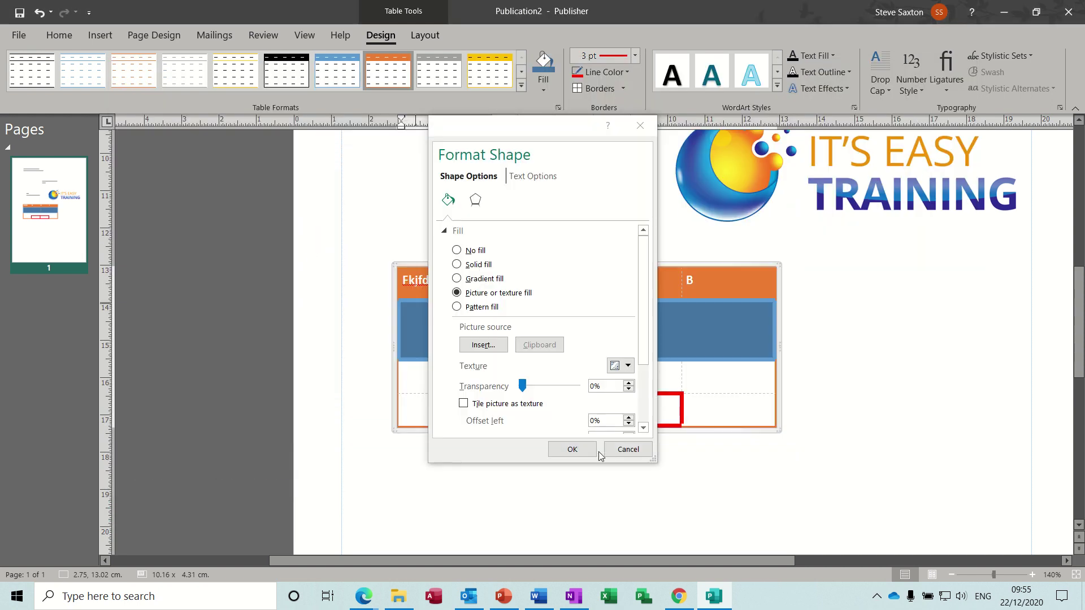
{"action": "left_click", "coordinate": [574, 454]}
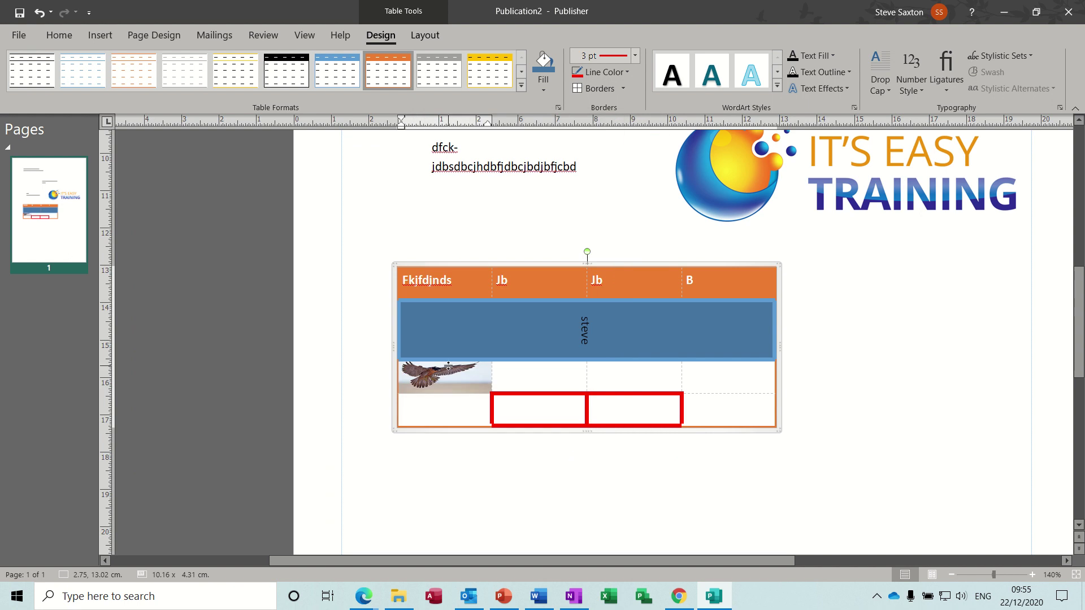
{"action": "left_click", "coordinate": [508, 374]}
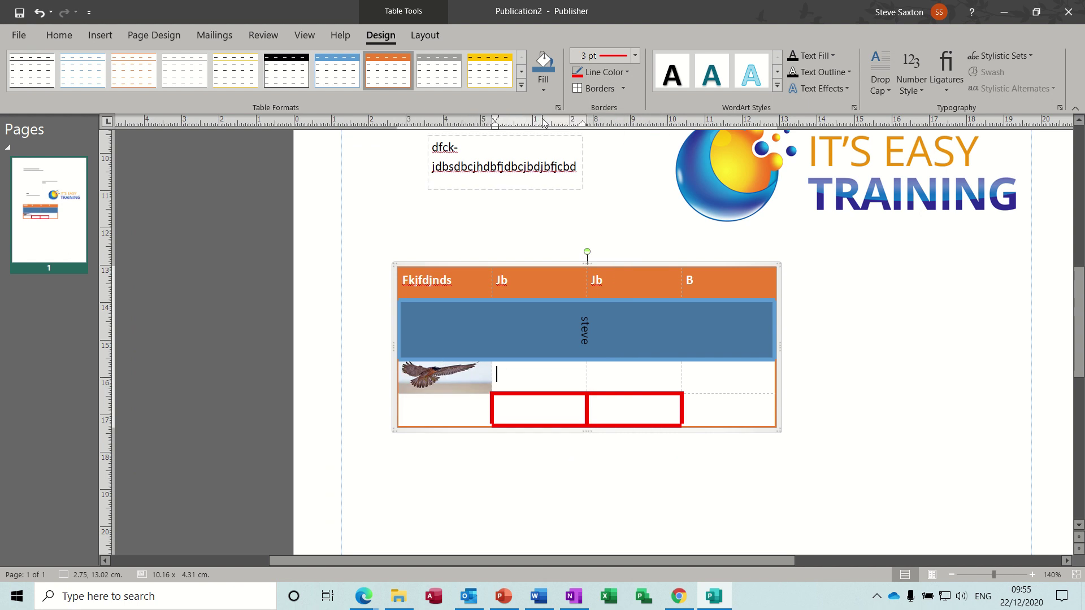
Give the cell beside the bird a gradient fill and add a light-orange stop
{"action": "left_click", "coordinate": [542, 92]}
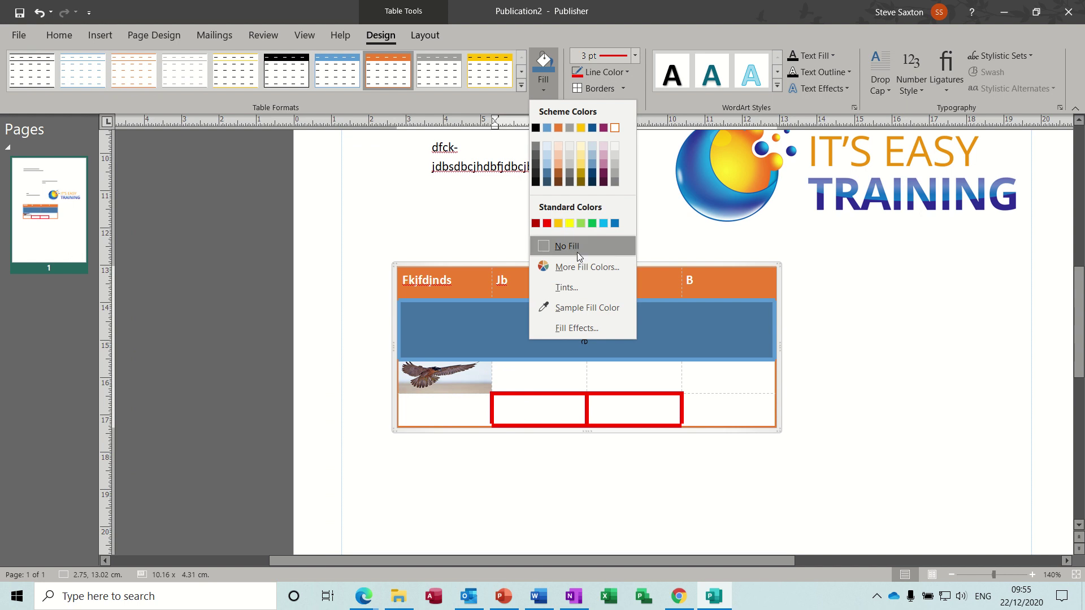
{"action": "left_click", "coordinate": [576, 327]}
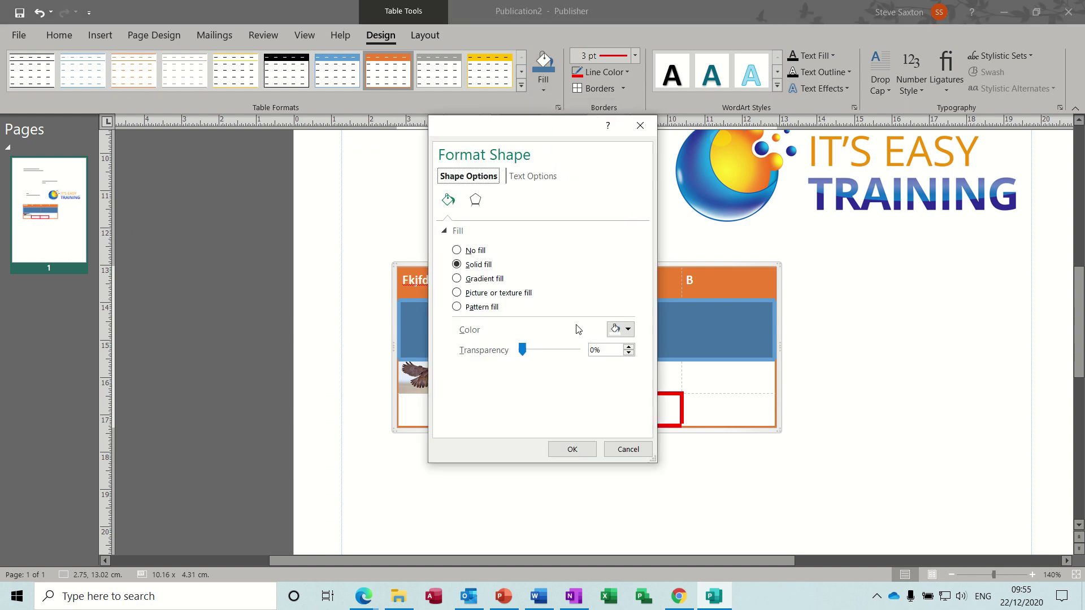
{"action": "left_click", "coordinate": [490, 278]}
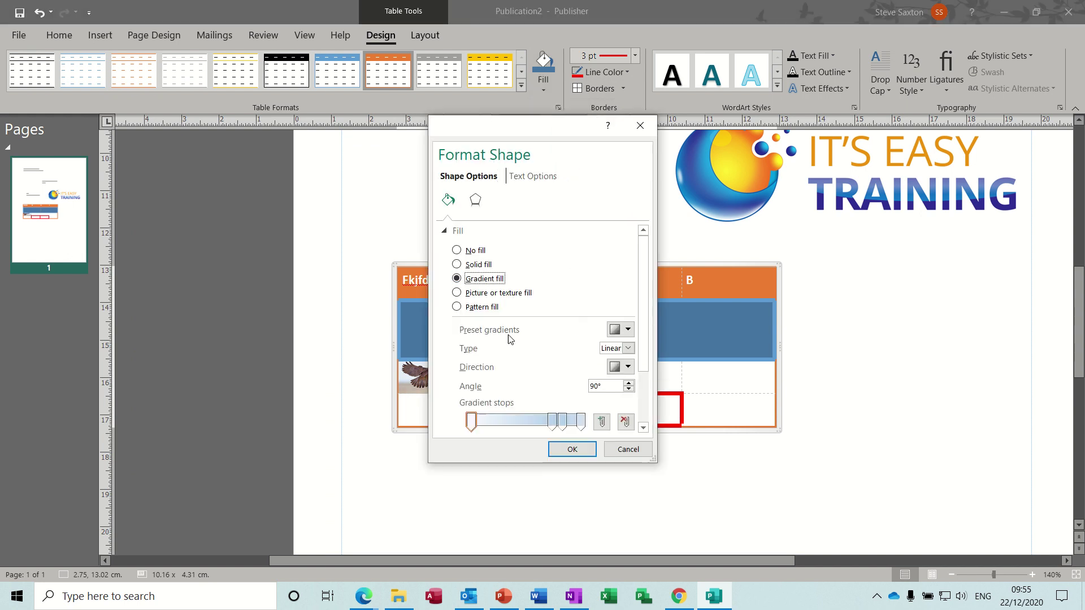
{"action": "left_click", "coordinate": [496, 421]}
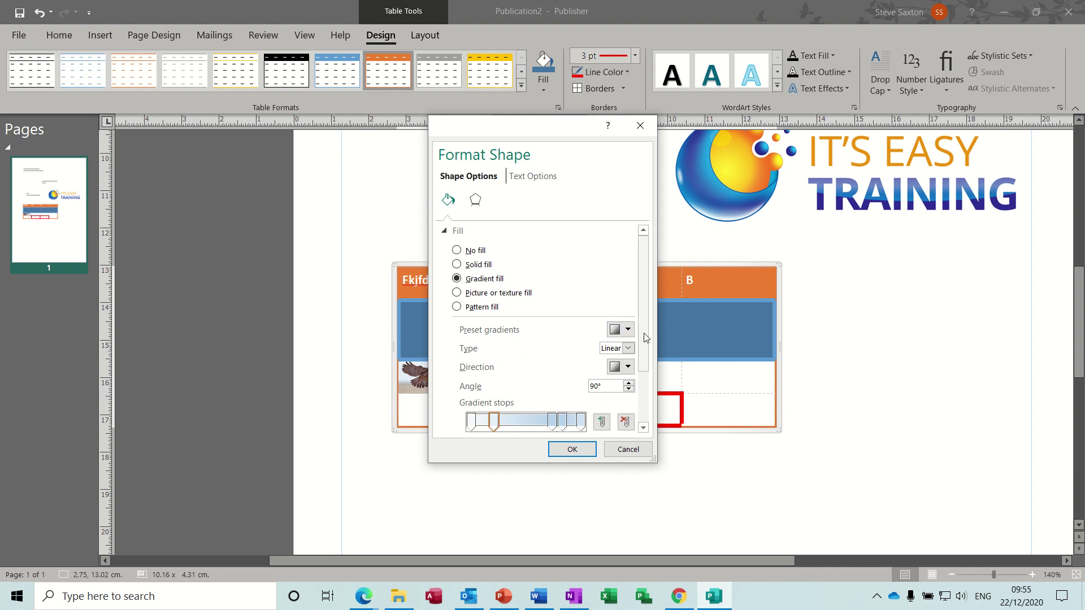
{"action": "scroll", "coordinate": [649, 378], "scroll_direction": "down", "scroll_amount": 3}
{"action": "left_click", "coordinate": [627, 371]}
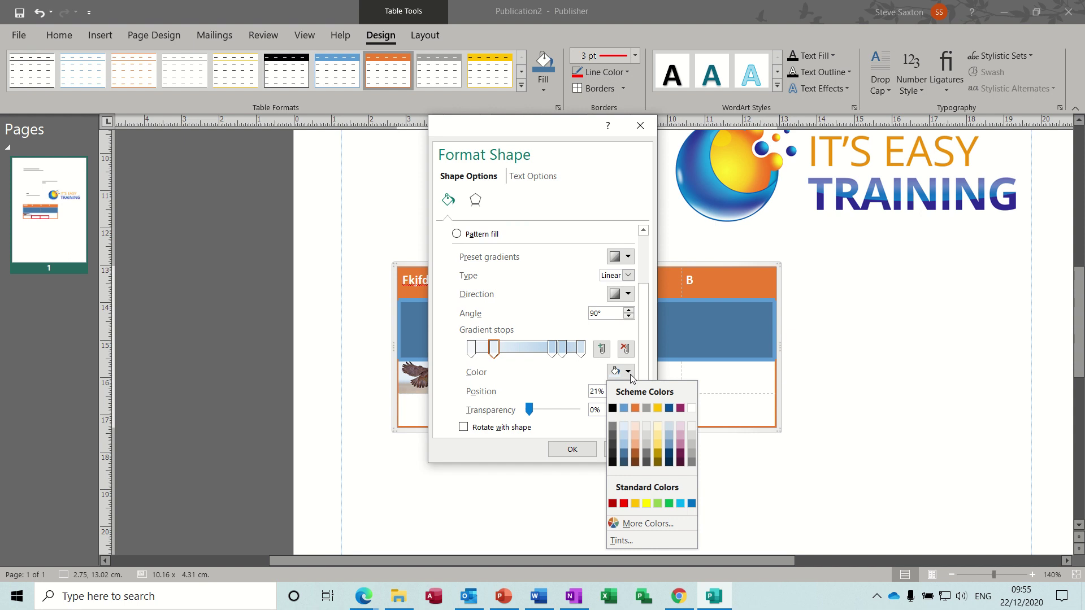
{"action": "left_click", "coordinate": [634, 436]}
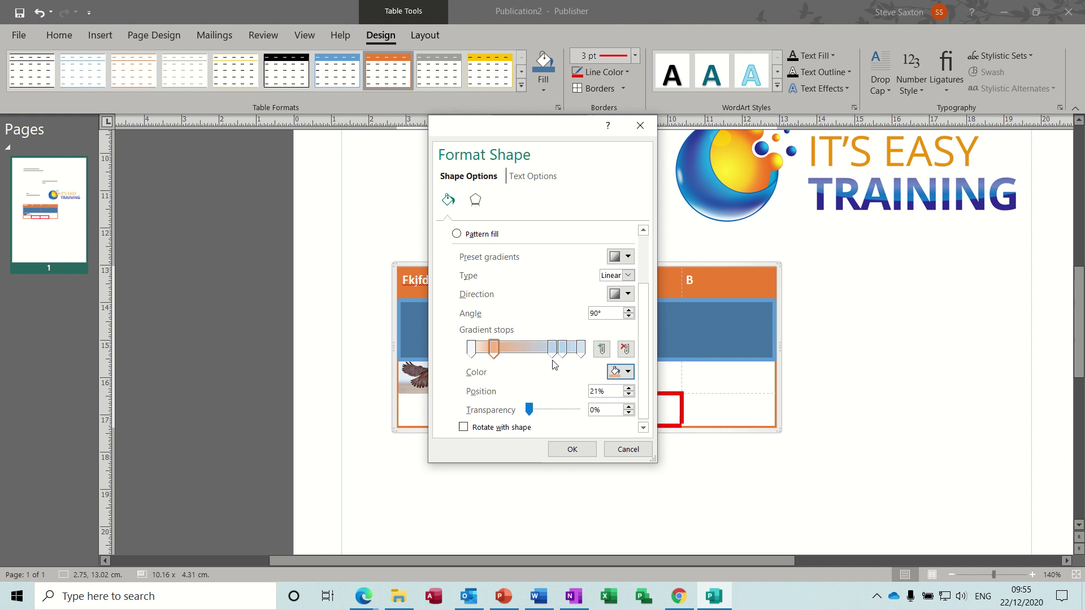
Move a stop to 46% and make it red, add a yellow stop at 66%, and apply the gradient
{"action": "left_click_drag", "start_coordinate": [552, 349], "coordinate": [521, 349]}
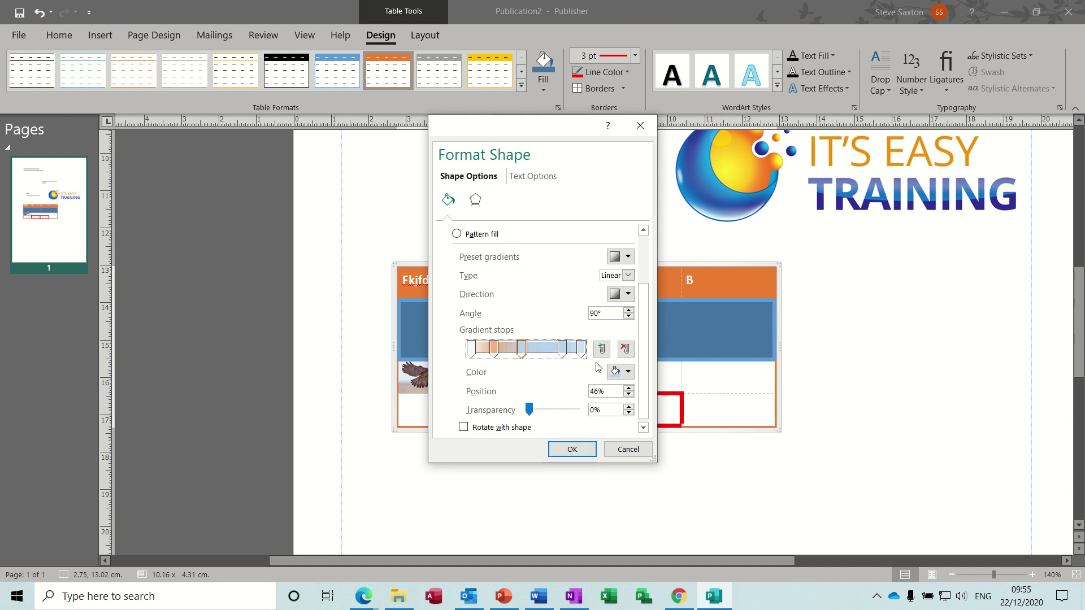
{"action": "left_click", "coordinate": [628, 372]}
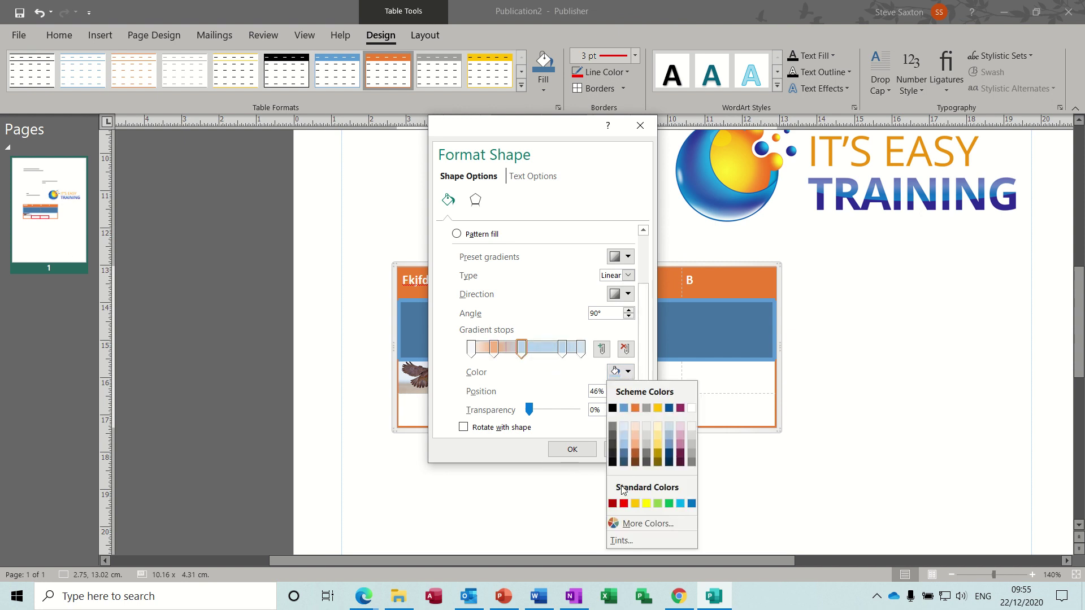
{"action": "left_click", "coordinate": [624, 503]}
{"action": "left_click", "coordinate": [544, 349]}
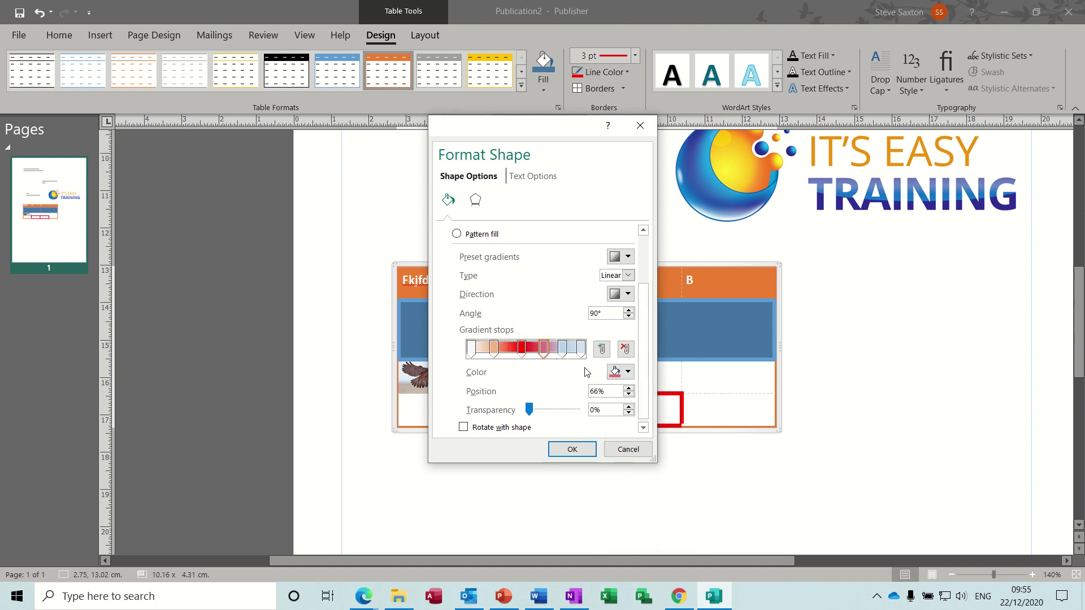
{"action": "left_click", "coordinate": [627, 374]}
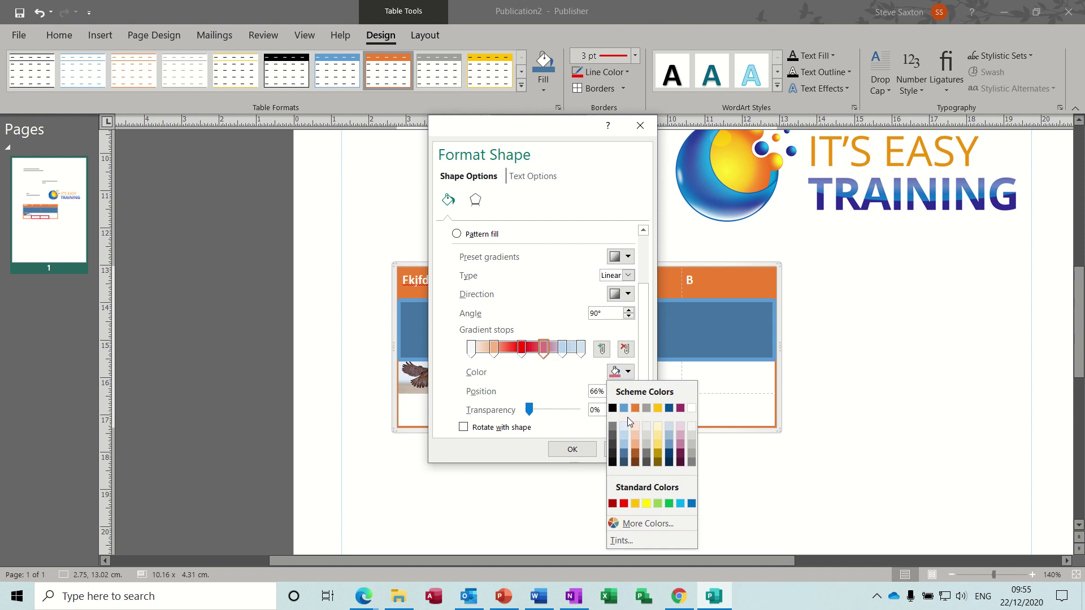
{"action": "left_click", "coordinate": [647, 503]}
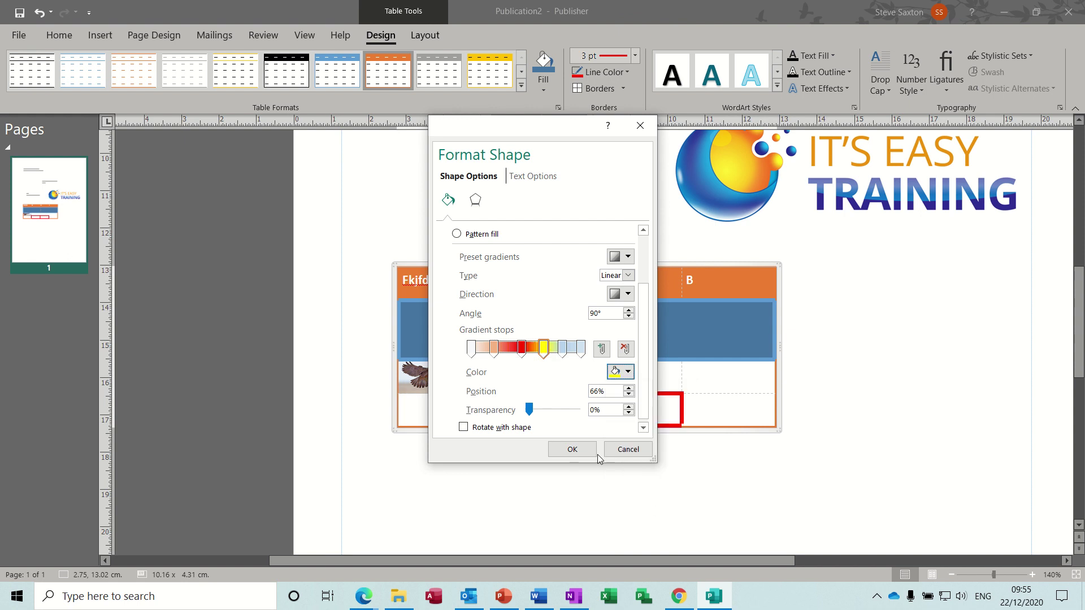
{"action": "left_click", "coordinate": [574, 450]}
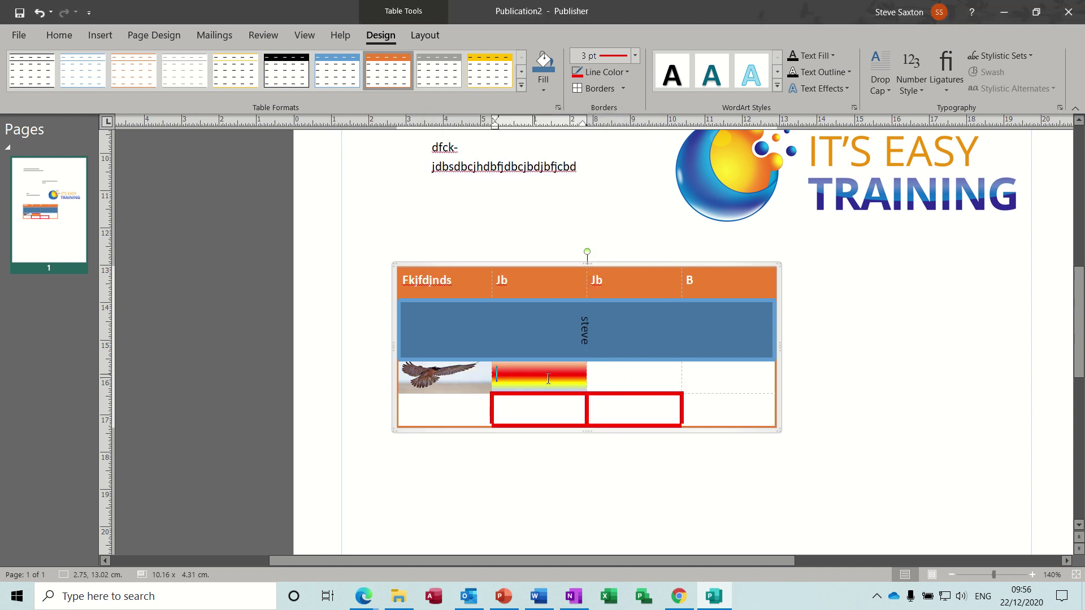
Rotate the table about 30° clockwise and shift it up and right beneath the logo
{"action": "left_click", "coordinate": [630, 376]}
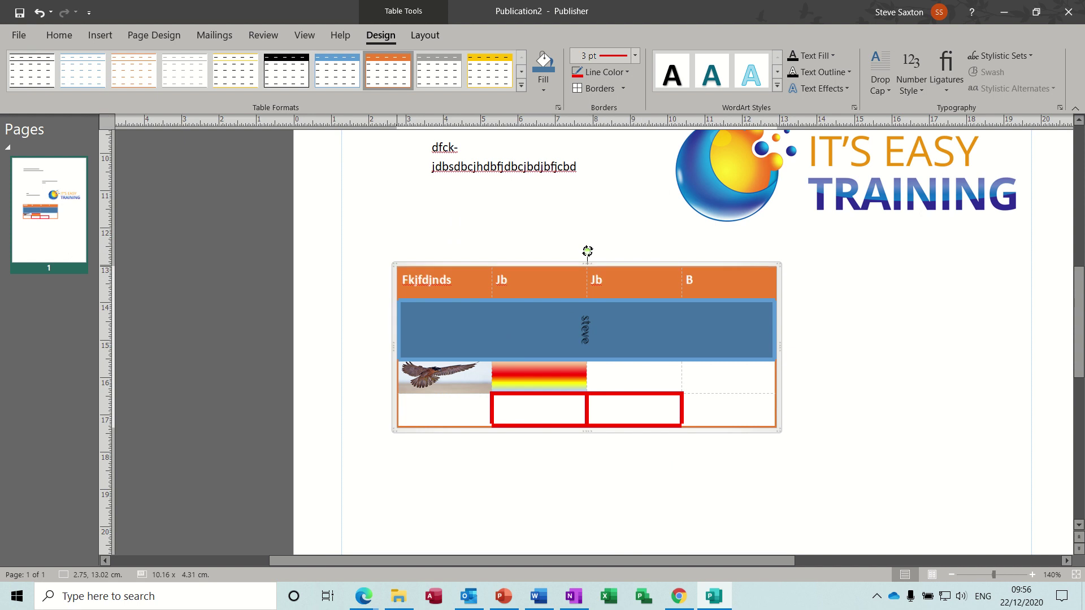
{"action": "left_click_drag", "start_coordinate": [587, 251], "coordinate": [651, 250]}
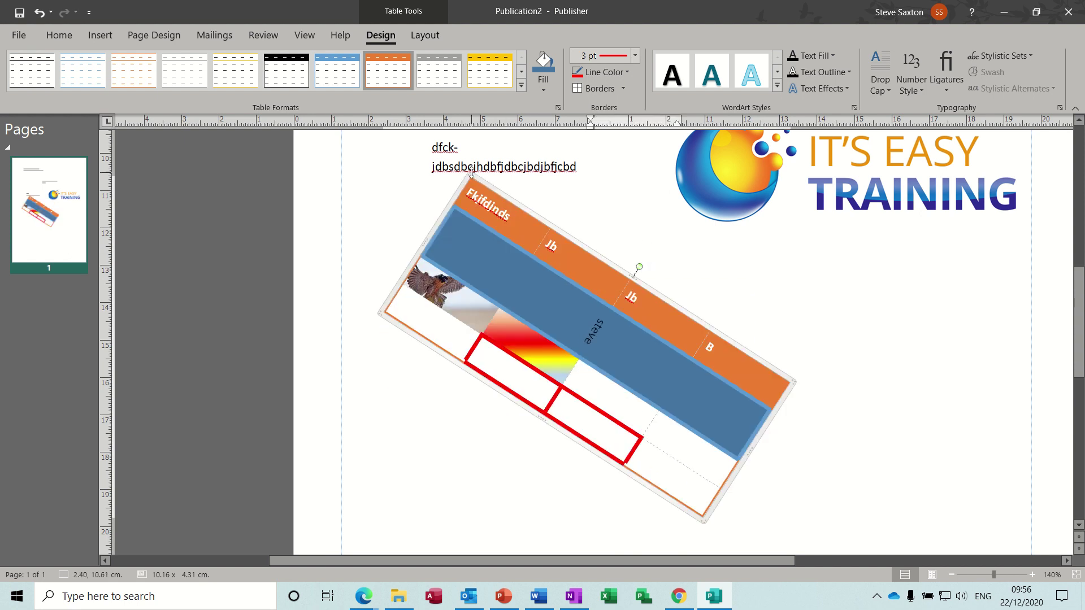
{"action": "left_click", "coordinate": [503, 234]}
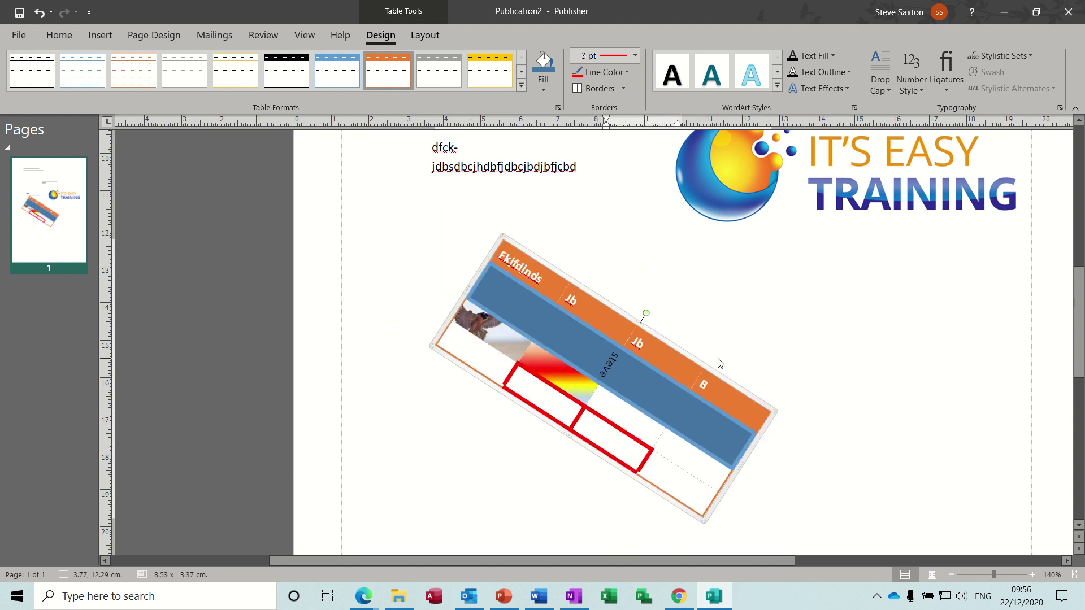
{"action": "left_click_drag", "start_coordinate": [699, 366], "coordinate": [764, 343]}
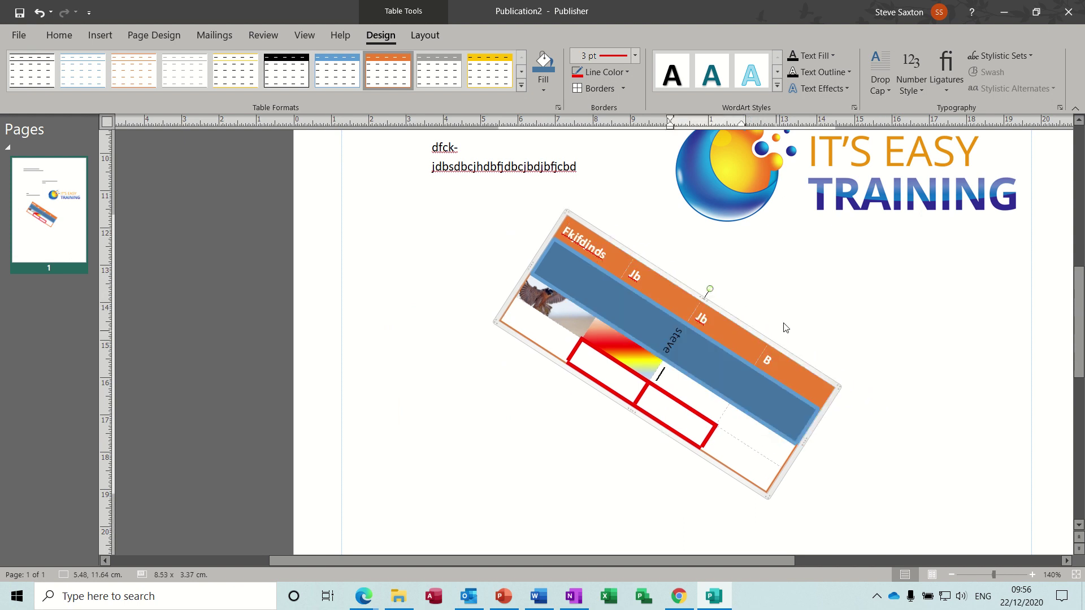
Draw a blue rectangle to the left of the tilted table
{"action": "left_click", "coordinate": [402, 239]}
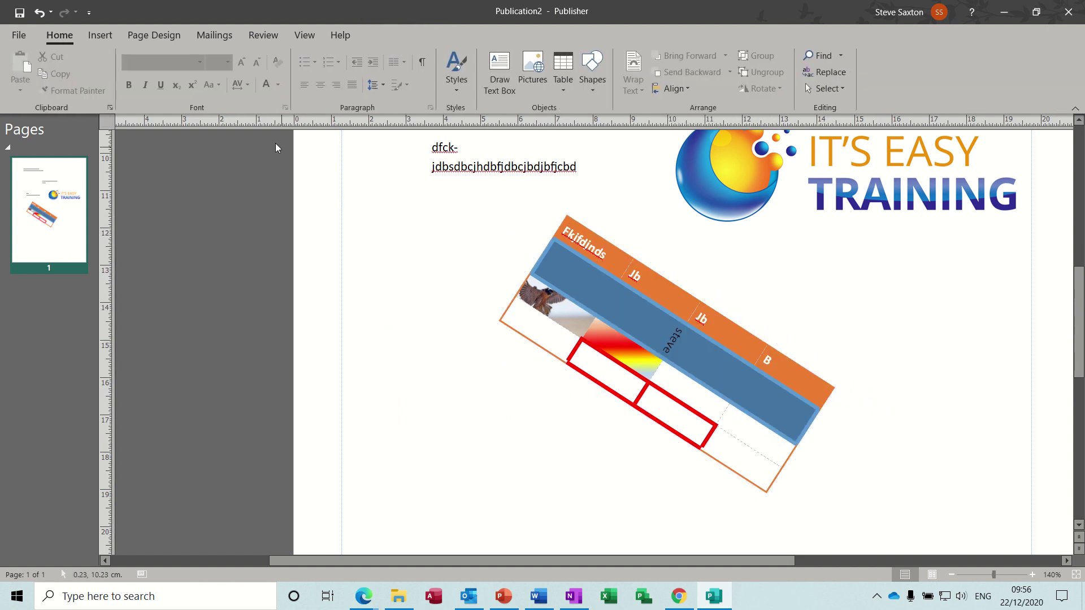
{"action": "left_click", "coordinate": [597, 92]}
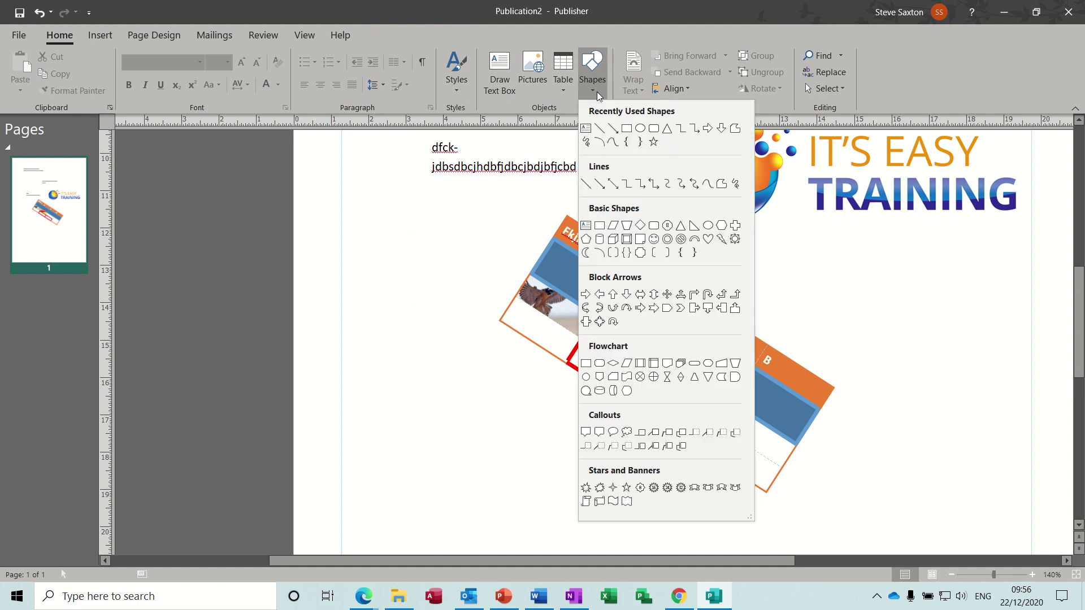
{"action": "left_click", "coordinate": [625, 126]}
{"action": "mouse_move", "coordinate": [402, 214]}
{"action": "left_mouse_down"}
{"action": "mouse_move", "coordinate": [475, 235]}
{"action": "mouse_move", "coordinate": [485, 250]}
{"action": "mouse_move", "coordinate": [426, 311]}
{"action": "mouse_move", "coordinate": [472, 381]}
{"action": "mouse_move", "coordinate": [546, 448]}
{"action": "left_mouse_up"}
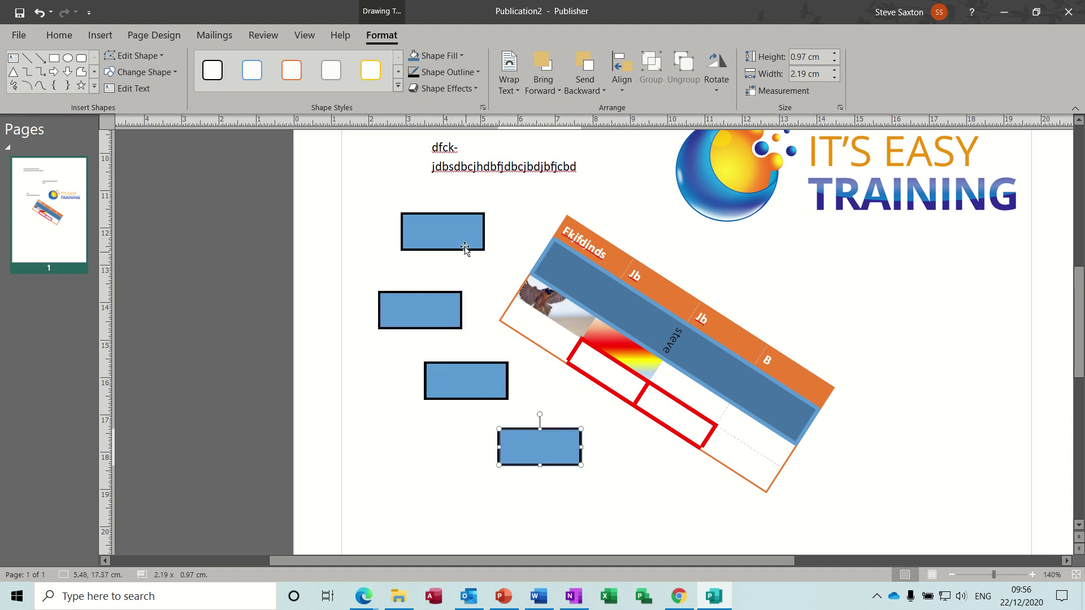
Type 'ddsfefdjhdjh' and 'fcsfjsjsd' into the top box, flowing overflow into the second and third boxes
{"action": "left_click", "coordinate": [451, 230]}
{"action": "type", "text": "ddsf"}
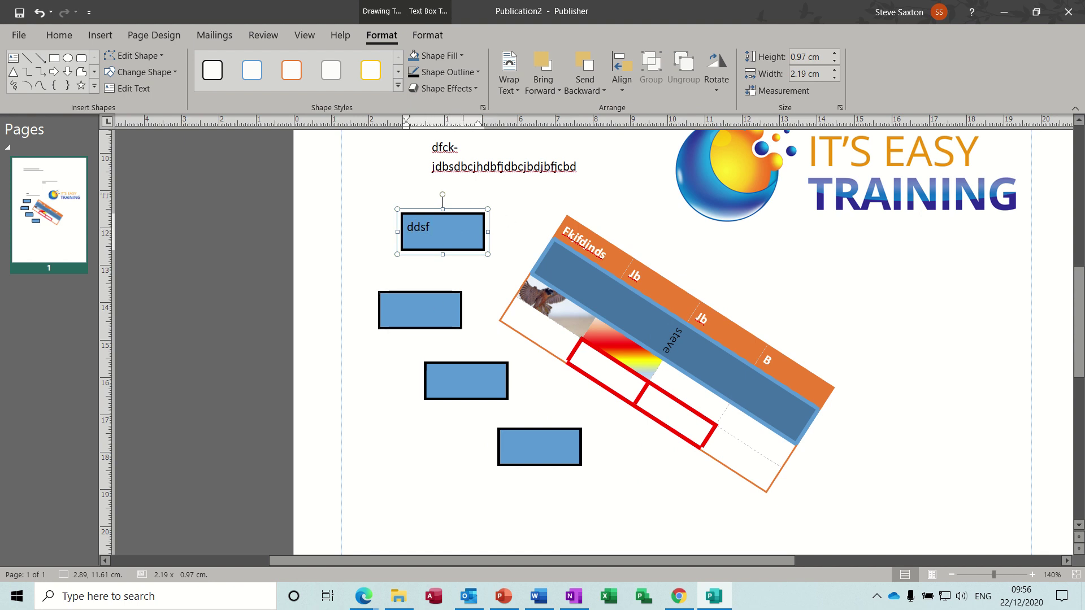
{"action": "type", "text": "efdjhdjh"}
{"action": "left_click", "coordinate": [489, 244]}
{"action": "left_click", "coordinate": [429, 304]}
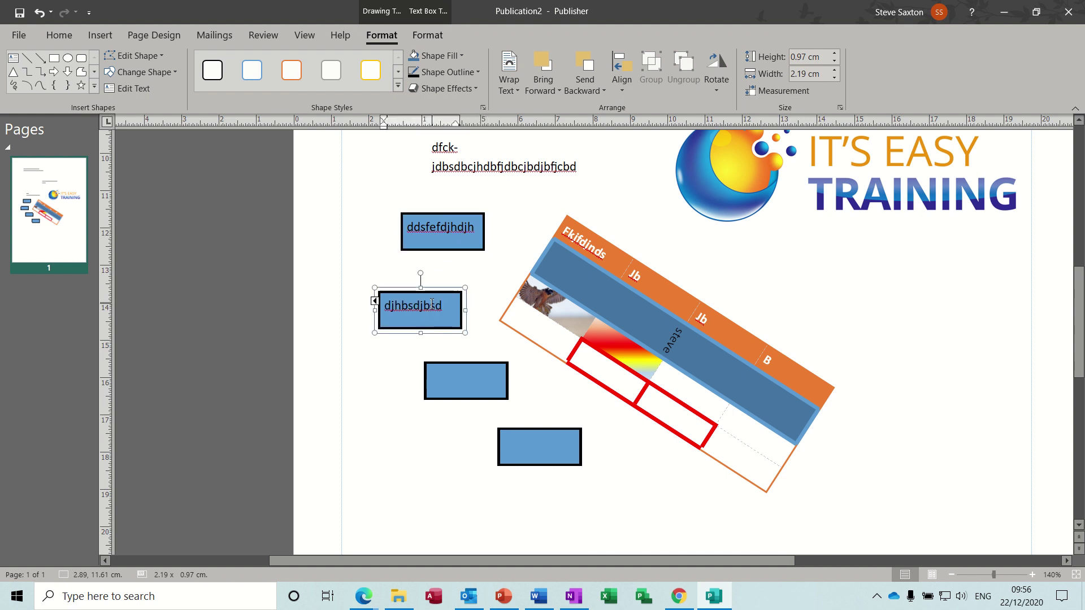
{"action": "type", "text": "fcsfjsjsd"}
{"action": "left_click", "coordinate": [465, 322]}
{"action": "left_click", "coordinate": [460, 375]}
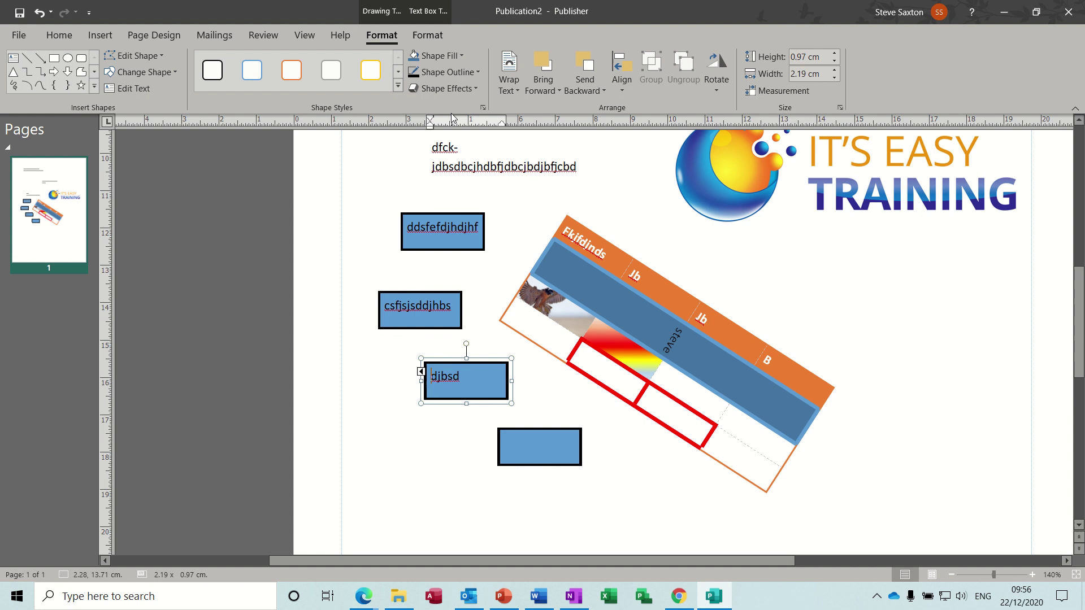
{"action": "left_click", "coordinate": [427, 35]}
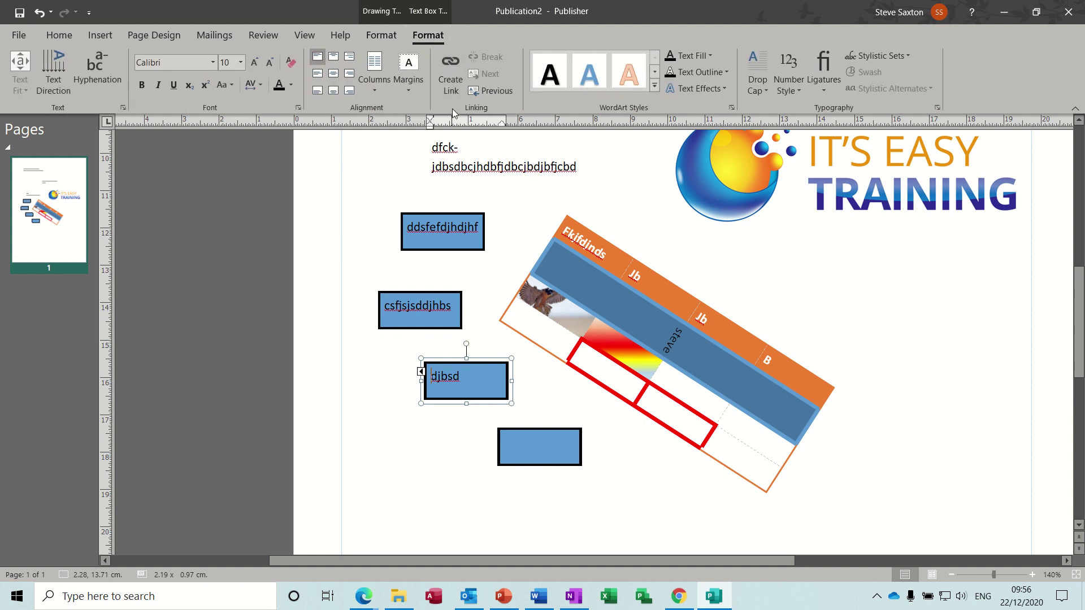
Link the third blue box to the bottom box, accepting the prompt to break its old link
{"action": "left_click", "coordinate": [451, 67]}
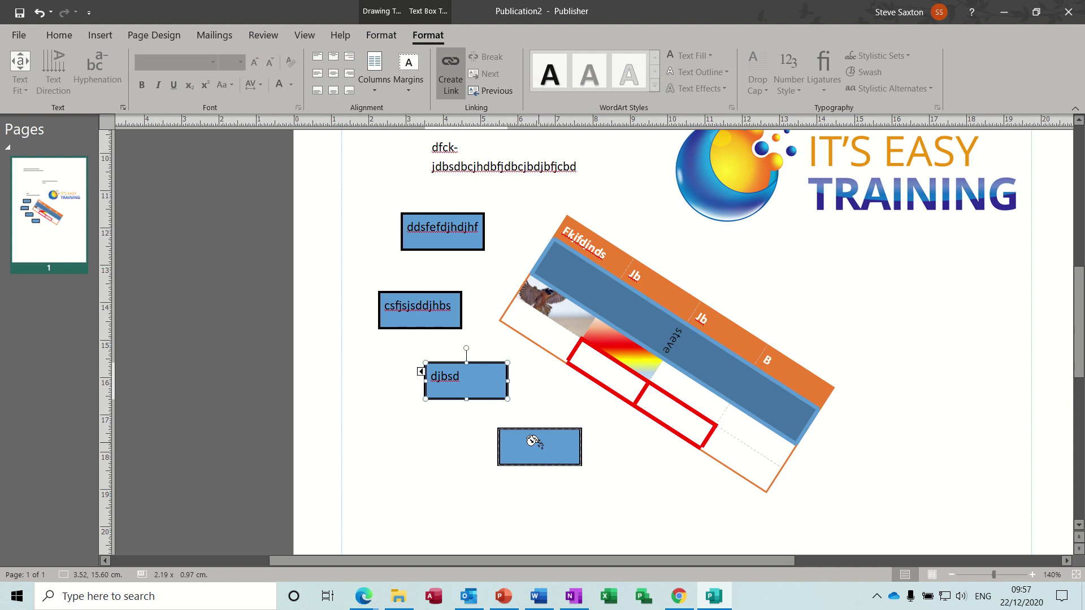
{"action": "left_click", "coordinate": [534, 441]}
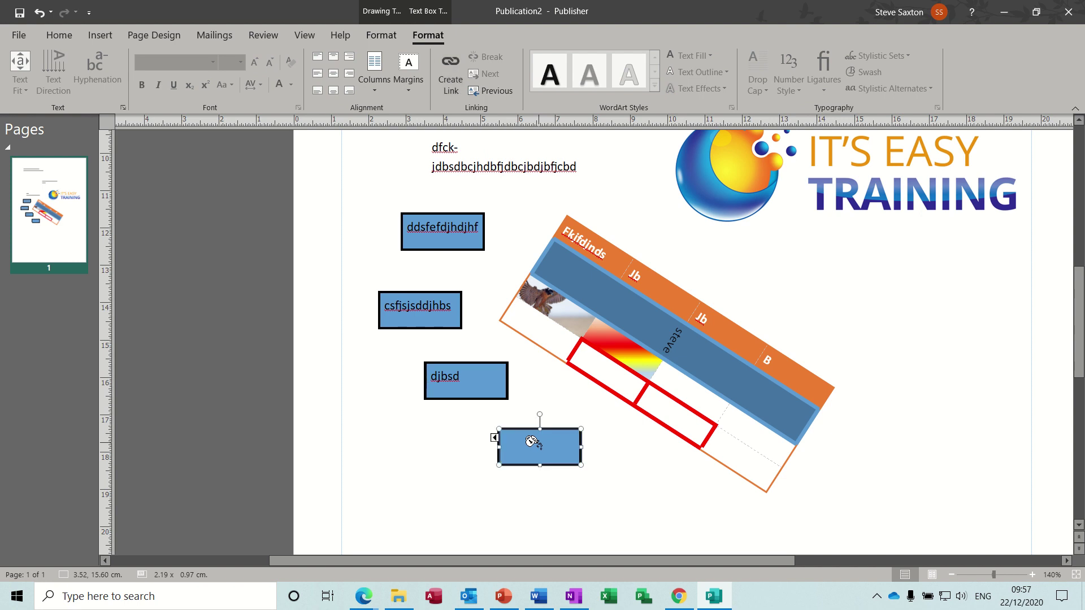
{"action": "left_click", "coordinate": [495, 438]}
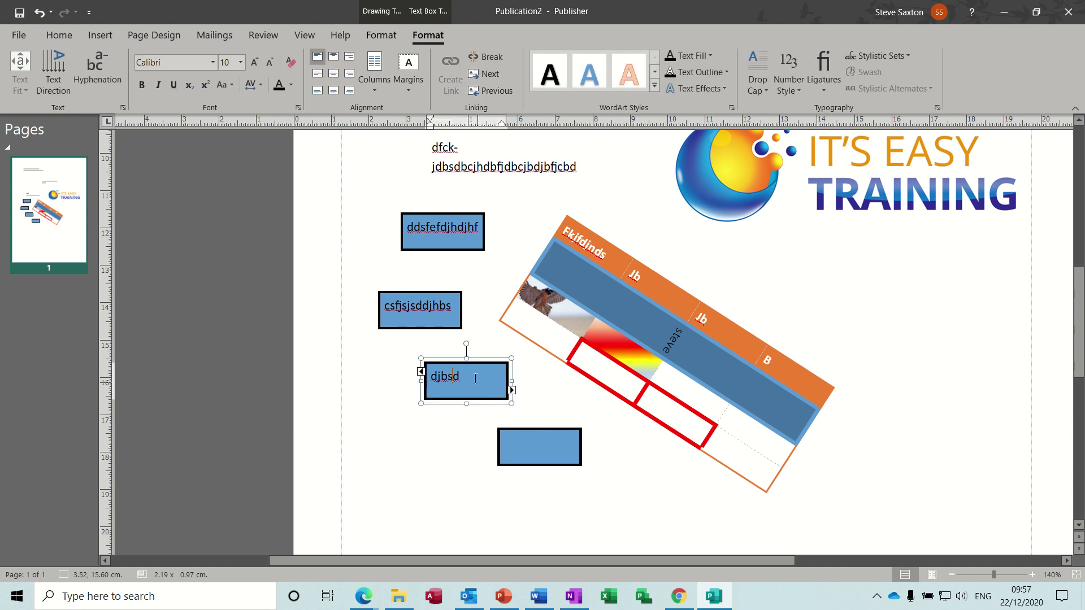
{"action": "left_click", "coordinate": [512, 390]}
{"action": "left_click", "coordinate": [526, 450]}
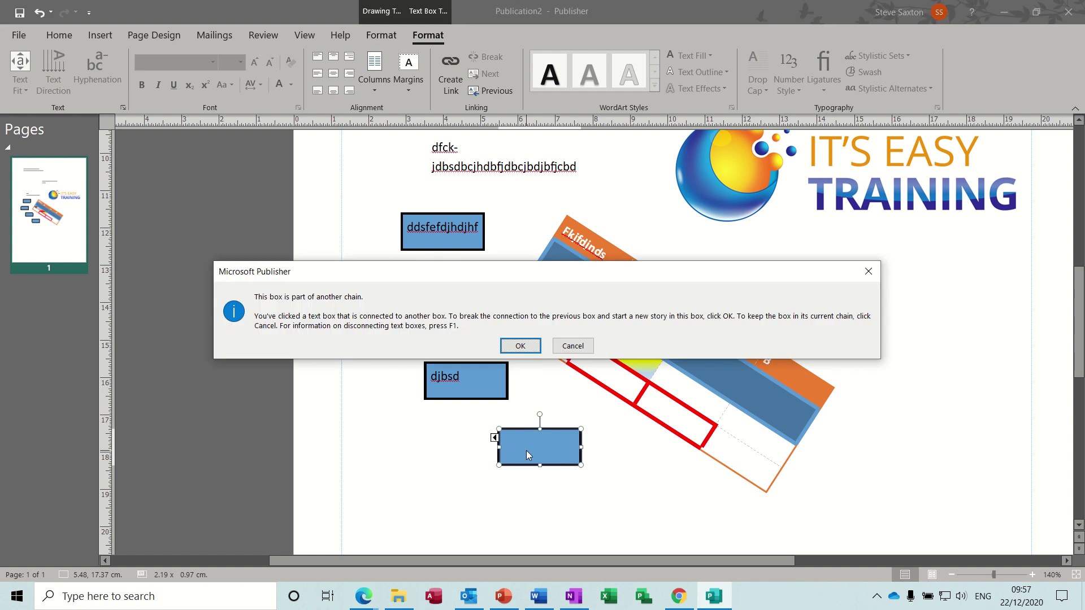
{"action": "left_click", "coordinate": [519, 347]}
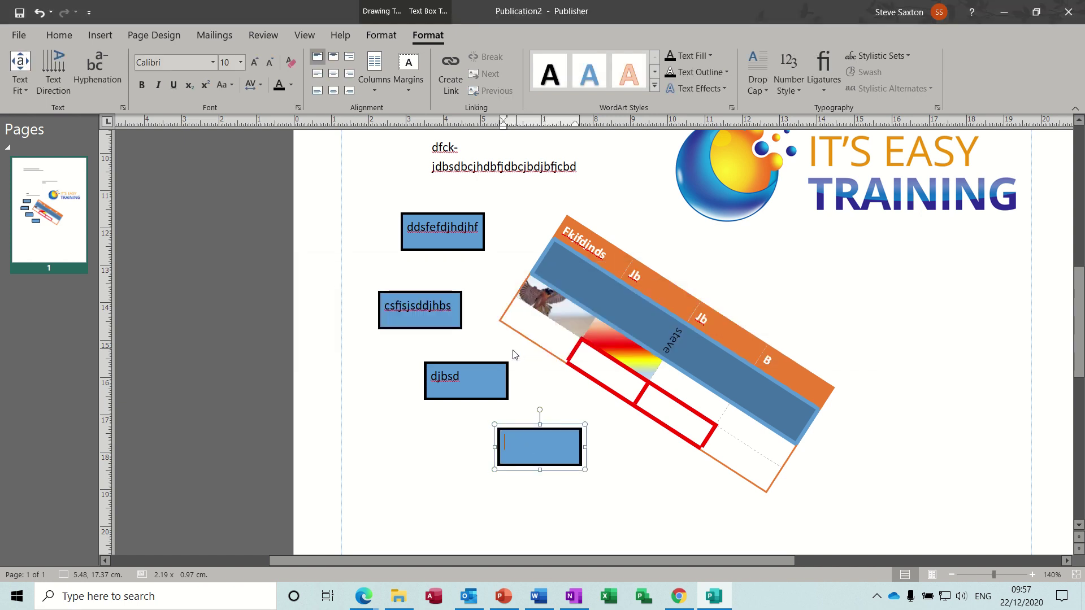
Add 'e jh' to the third box's text and flow its overflow into the bottom box
{"action": "left_click", "coordinate": [477, 374]}
{"action": "type", "text": "e jh"}
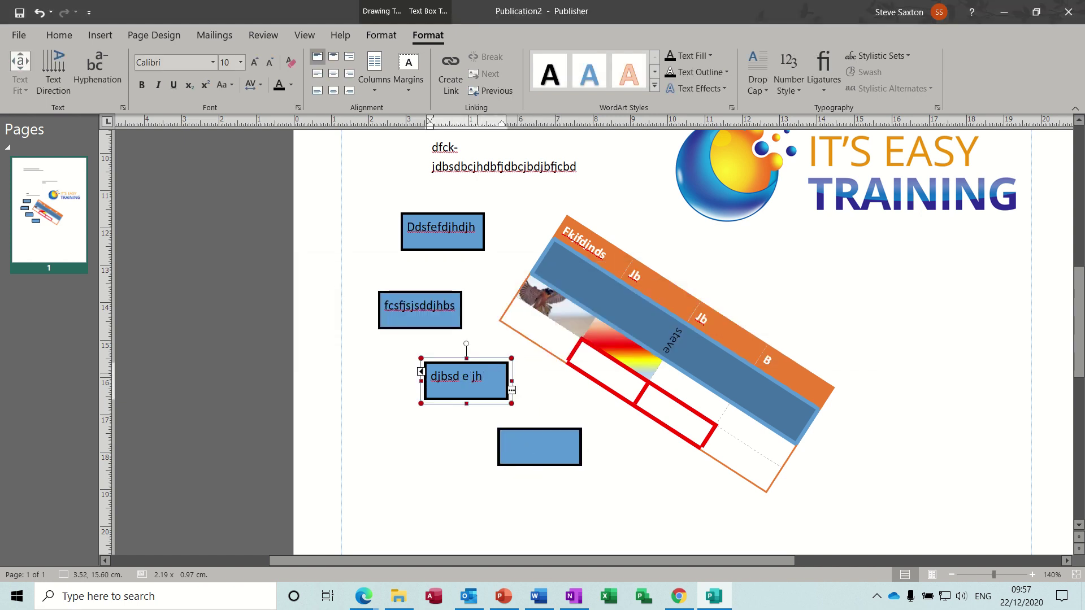
{"action": "left_click", "coordinate": [511, 390]}
{"action": "left_click", "coordinate": [514, 440]}
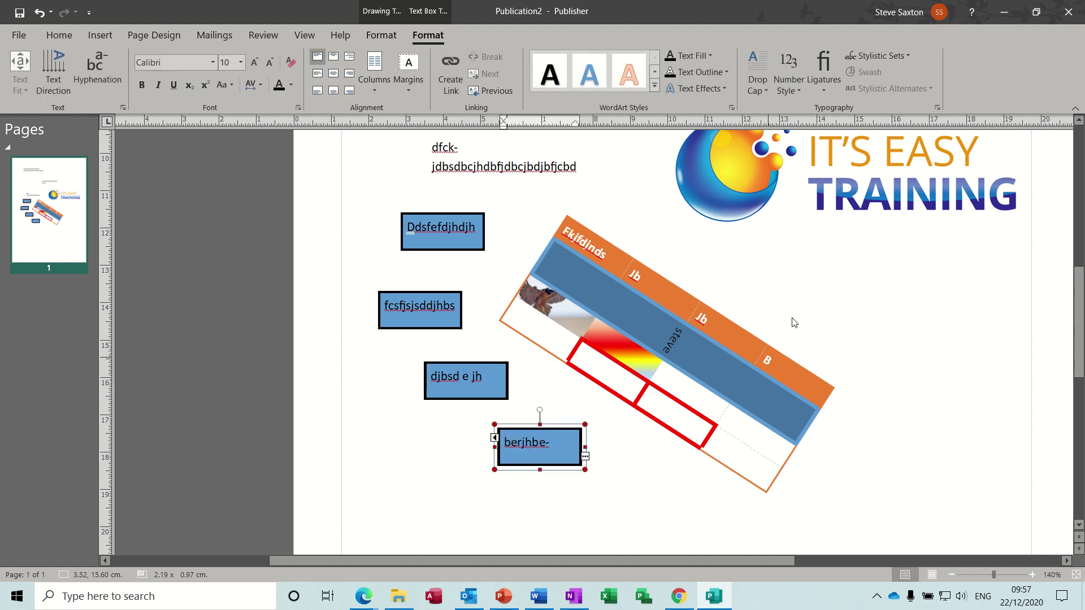
{"action": "scroll", "coordinate": [1080, 355], "scroll_direction": "up", "scroll_amount": 10}
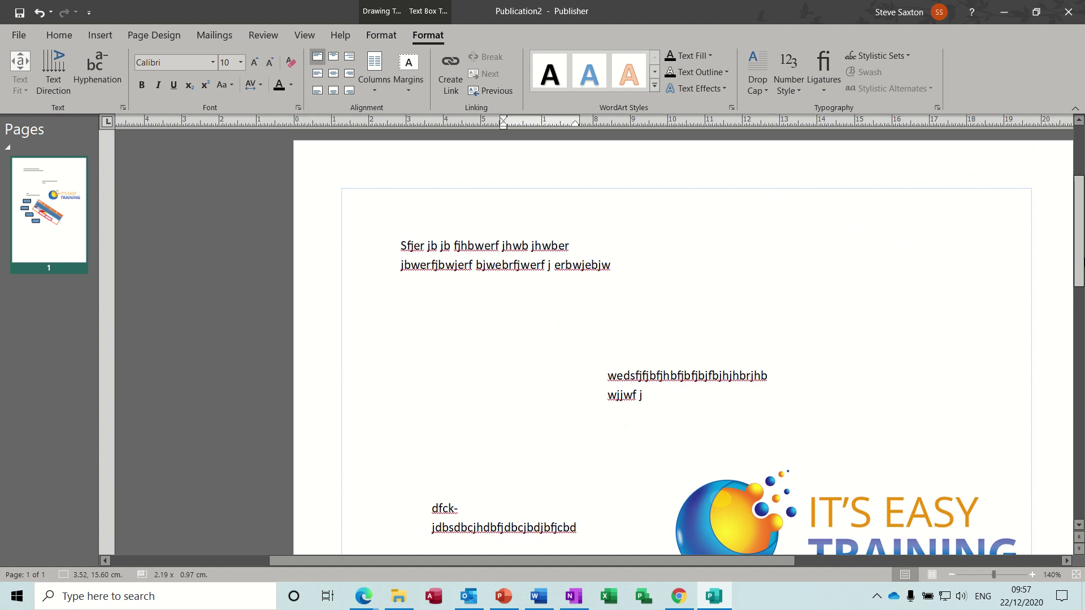
{"action": "scroll", "coordinate": [1082, 353], "scroll_direction": "down", "scroll_amount": 9}
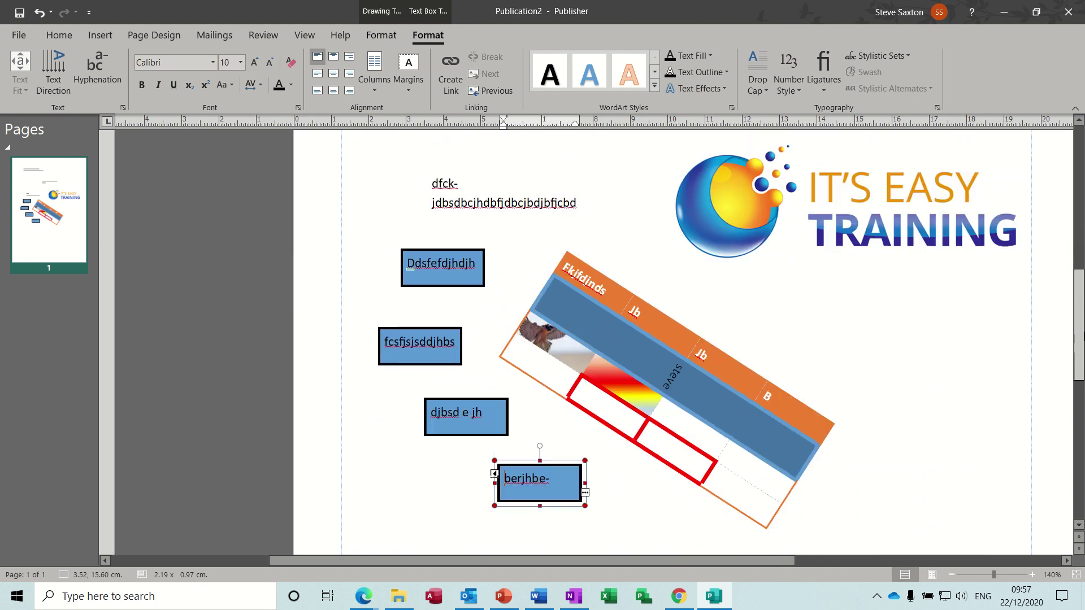
{"action": "scroll", "coordinate": [1081, 339], "scroll_direction": "up", "scroll_amount": 10}
{"action": "scroll", "coordinate": [1081, 305], "scroll_direction": "down", "scroll_amount": 5}
{"action": "scroll", "coordinate": [1081, 305], "scroll_direction": "down", "scroll_amount": 4}
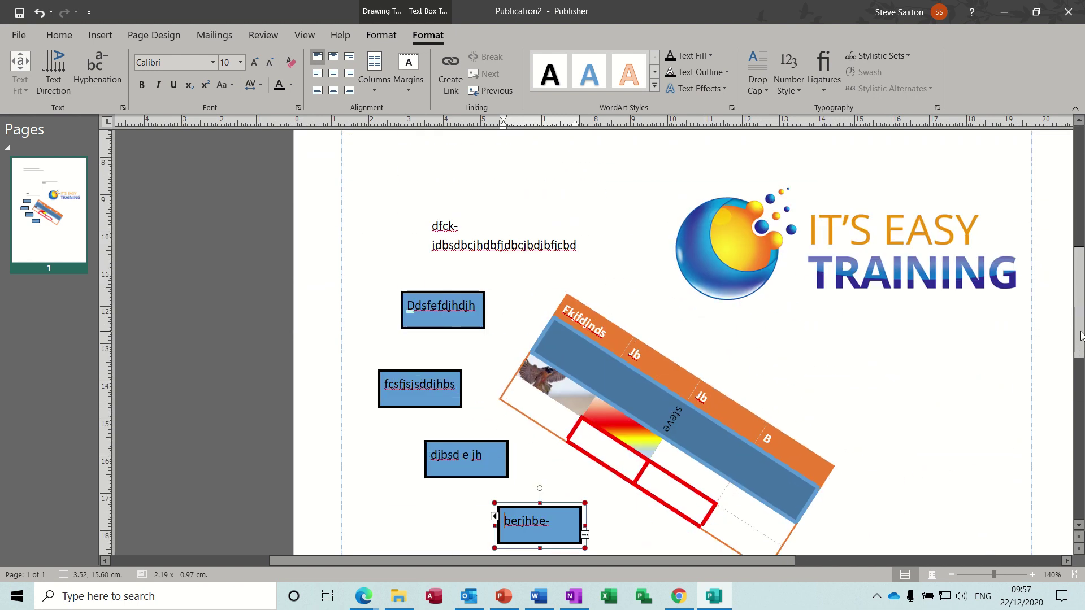